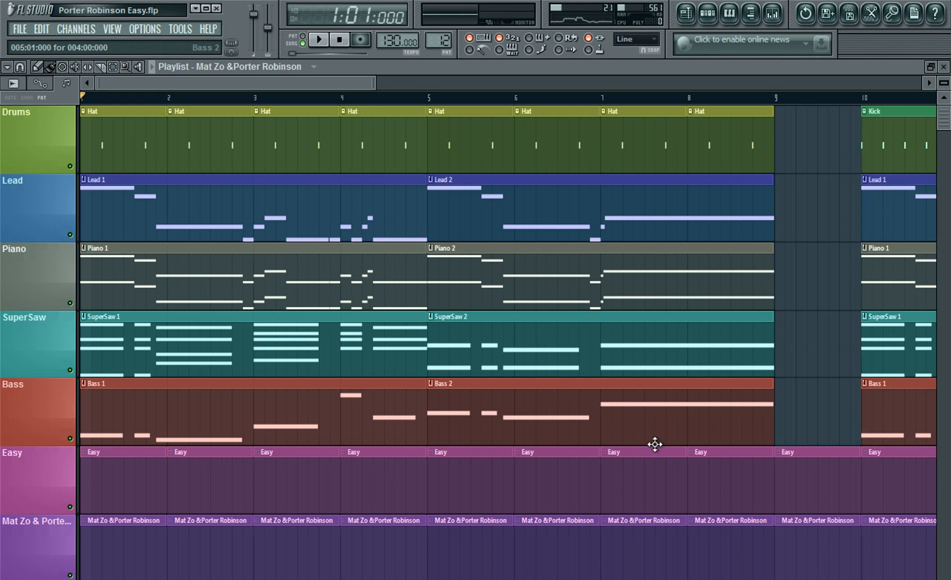
Play the arrangement through to the second section at bar 10 and stop playback
click(321, 43)
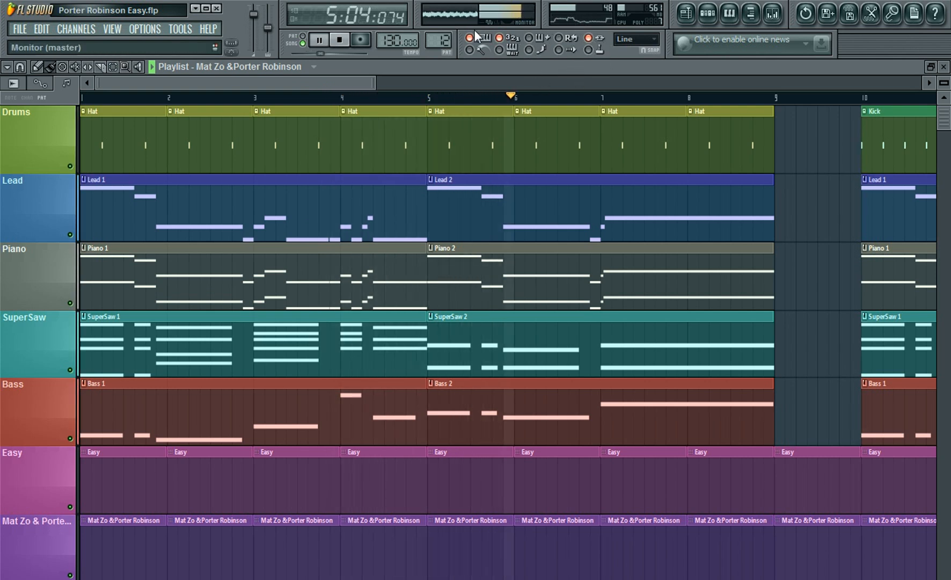
drag(276, 84, 530, 88)
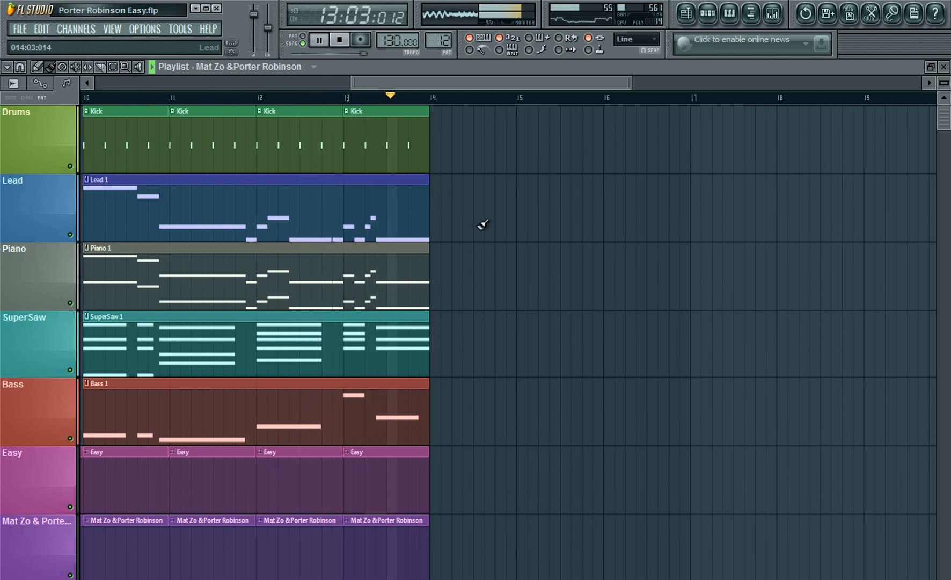
click(348, 40)
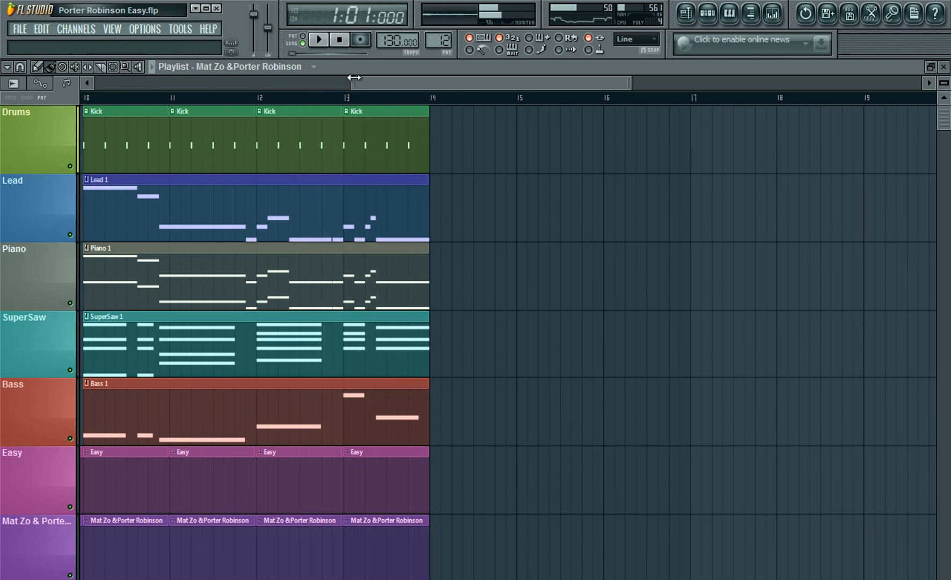
drag(387, 83, 80, 59)
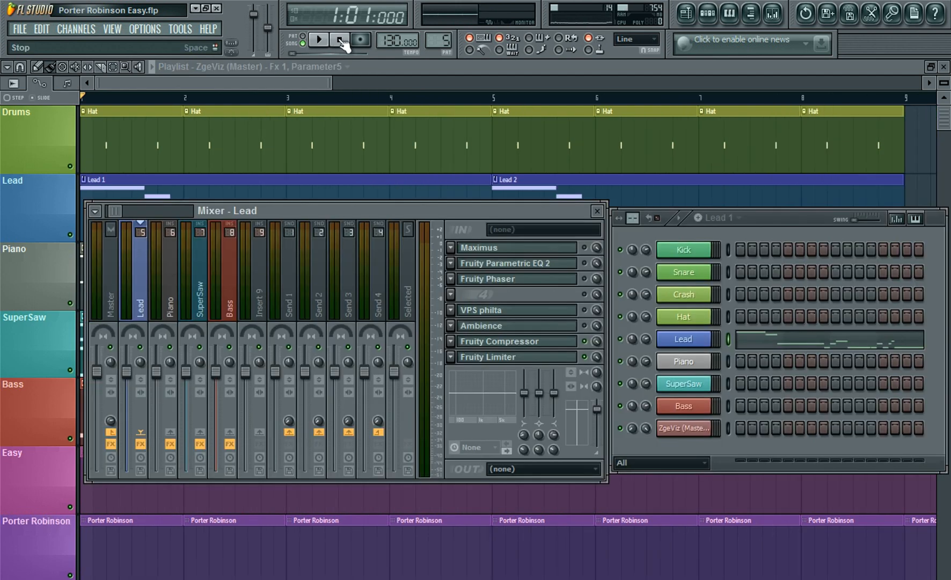
Close the mixer and open the Massive synth of the Lead channel
click(597, 210)
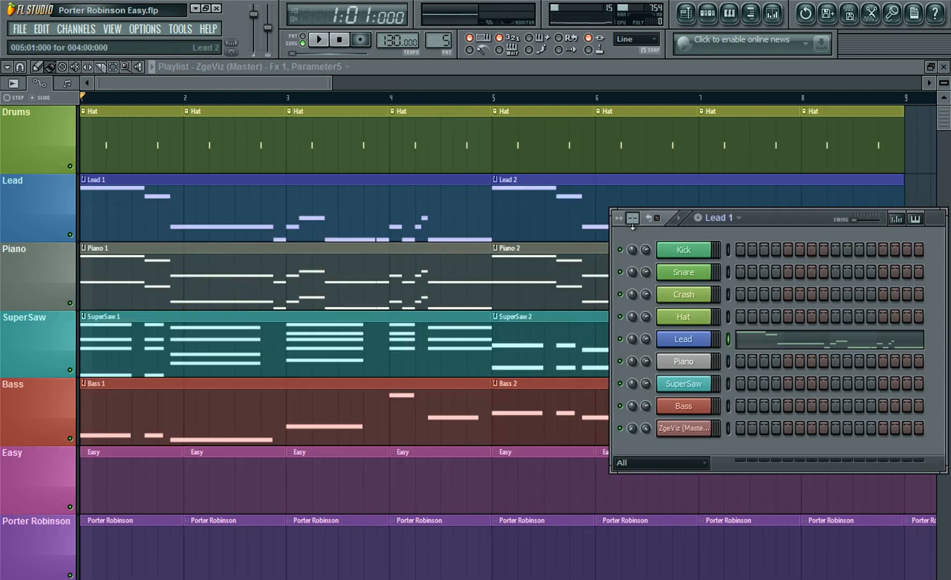
drag(803, 221, 611, 209)
click(498, 329)
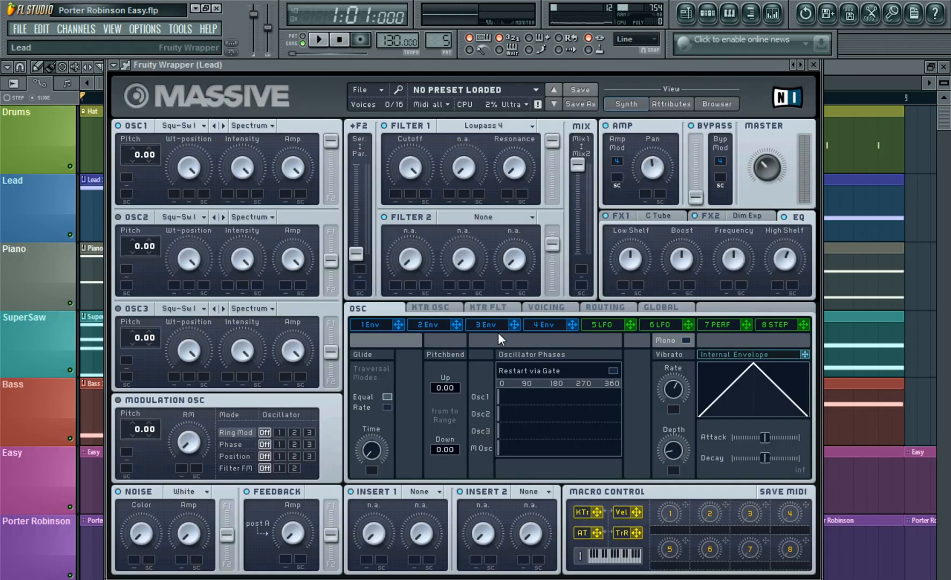
mouse_move(771, 64)
mouse_down()
mouse_move(786, 70)
mouse_move(776, 72)
mouse_up()
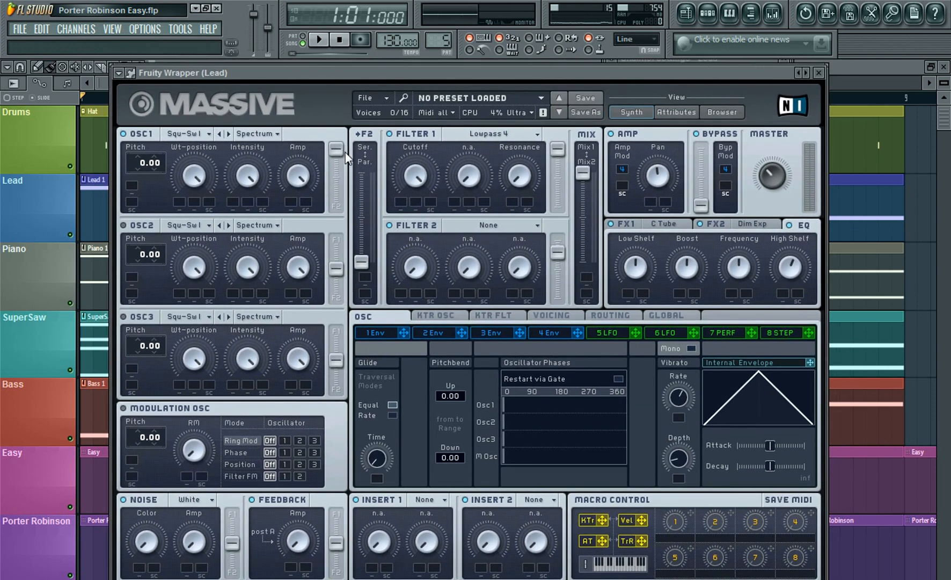
Set Massive's Filter 1 to Lowpass 4 and the filter mix fully to Mix1, with OSC1 on Squ-Sw I
click(203, 137)
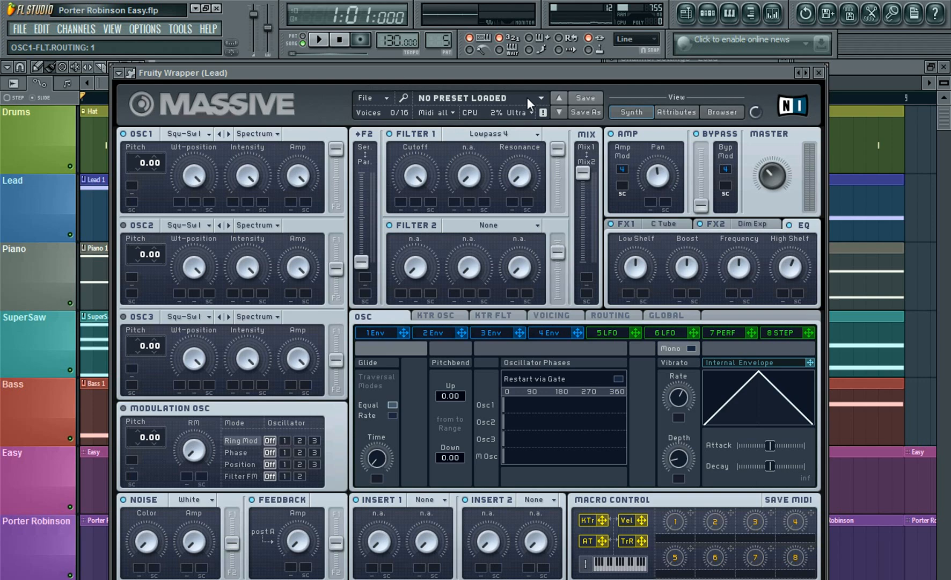
click(500, 135)
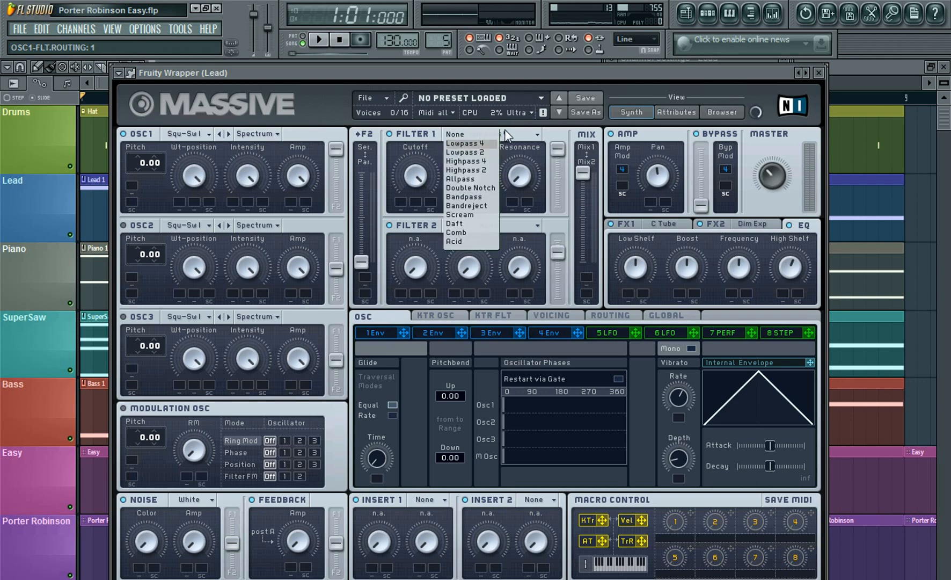
key(Return)
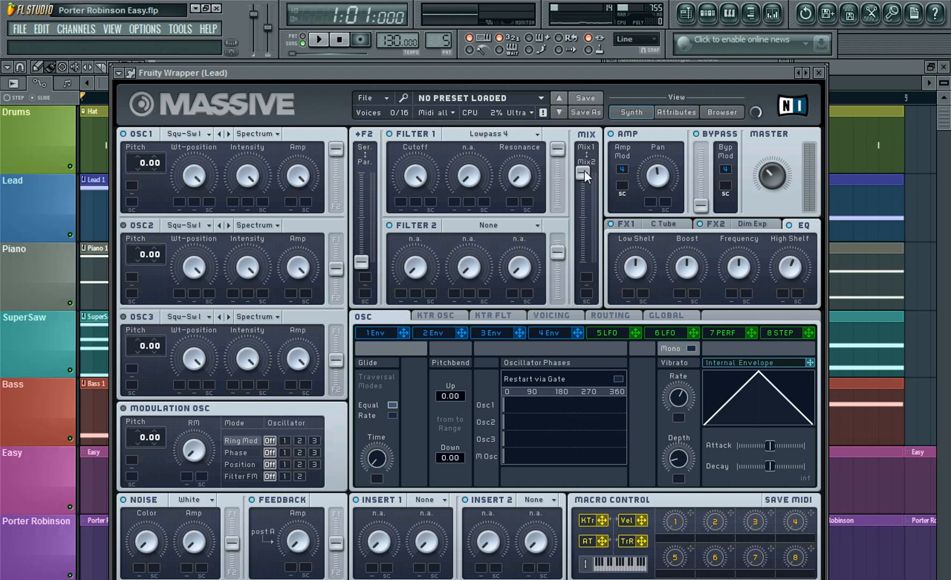
mouse_move(584, 171)
mouse_down()
mouse_move(583, 195)
mouse_move(583, 161)
mouse_up()
Set the unison spread's pitch cutoff fader to about 0.033 and its pan position fader to about 0.87
click(574, 314)
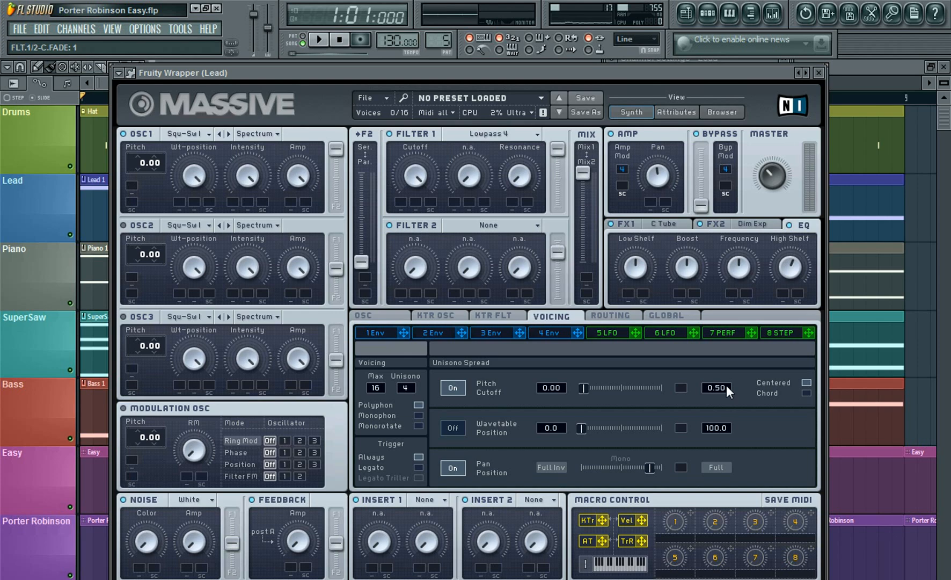
mouse_move(587, 390)
mouse_down()
mouse_move(580, 390)
mouse_move(596, 389)
mouse_move(582, 389)
mouse_up()
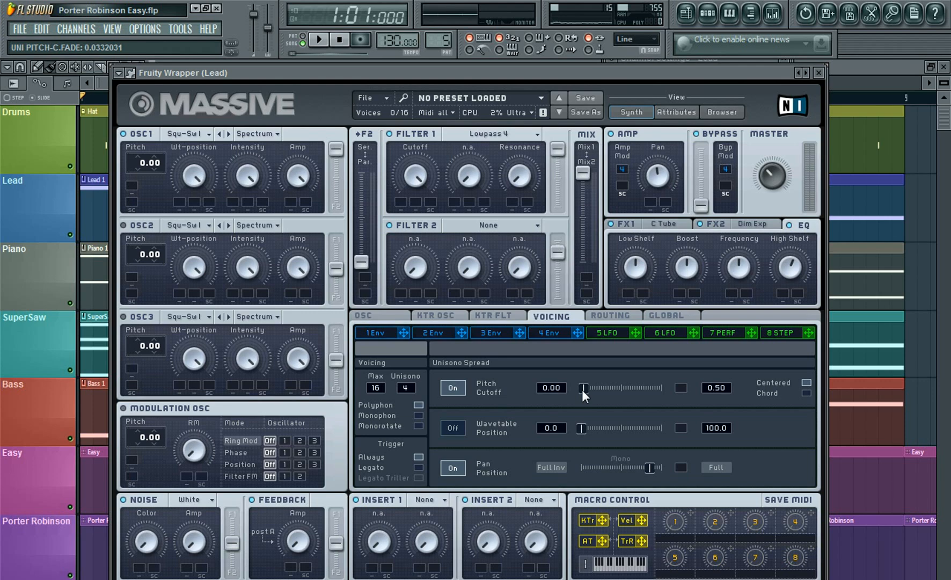
drag(582, 389, 582, 388)
mouse_move(652, 471)
mouse_down()
mouse_move(587, 469)
mouse_move(652, 469)
mouse_up()
Set the vibrato depth to about 0.147 and fine-tune the vibrato rate in the oscillator settings
click(388, 317)
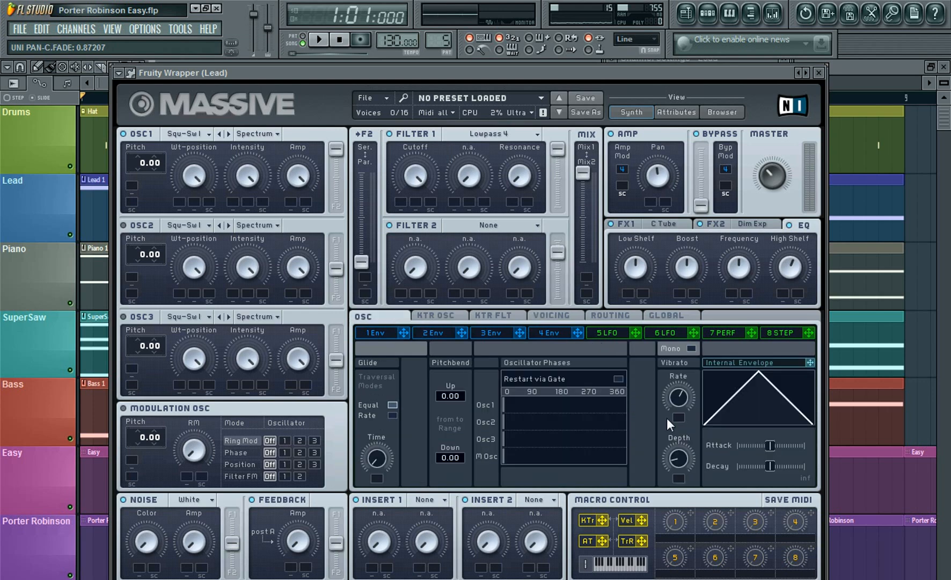
drag(678, 455, 676, 455)
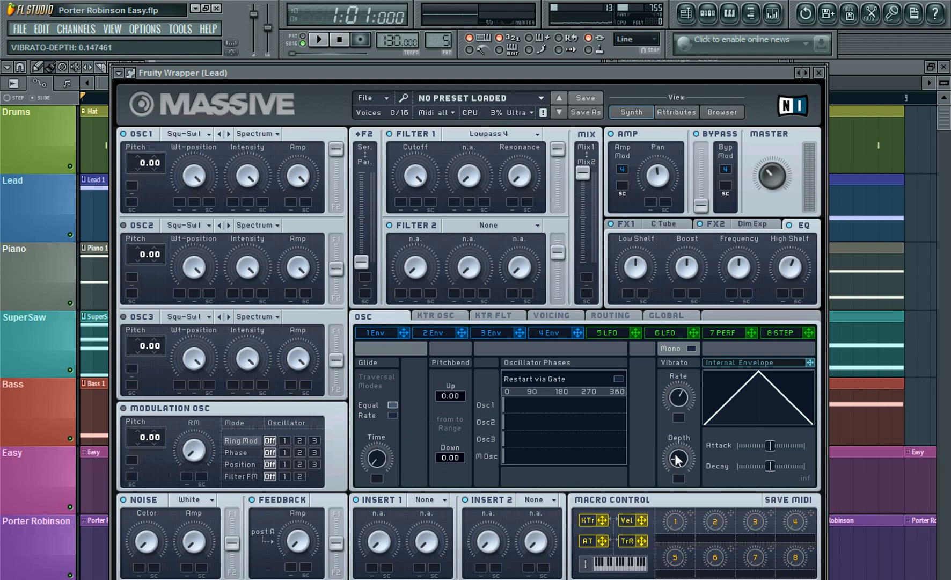
drag(683, 393, 683, 391)
Examine the settings of the C Tube effect, the Dim Exp effect and the EQ in Massive
click(663, 220)
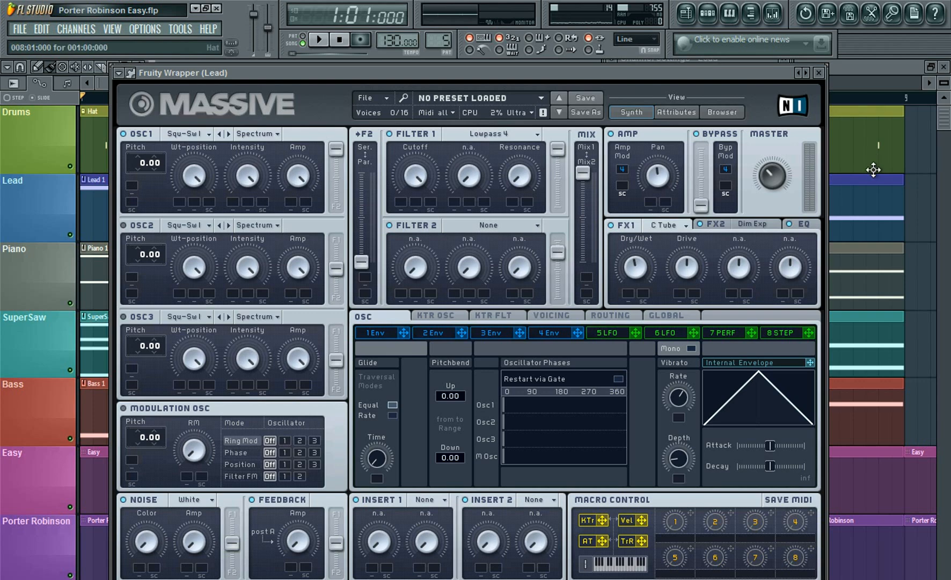
click(743, 225)
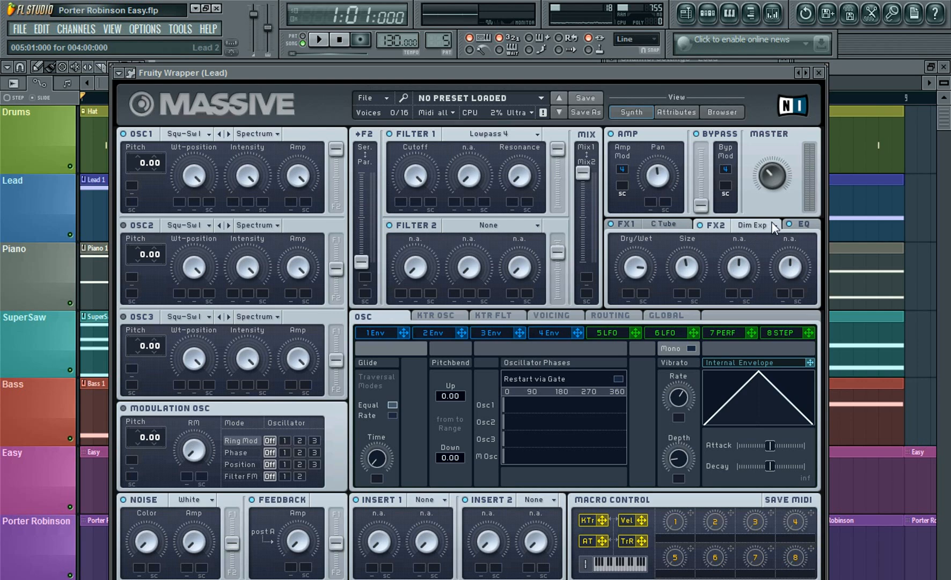
click(748, 228)
click(760, 351)
click(800, 225)
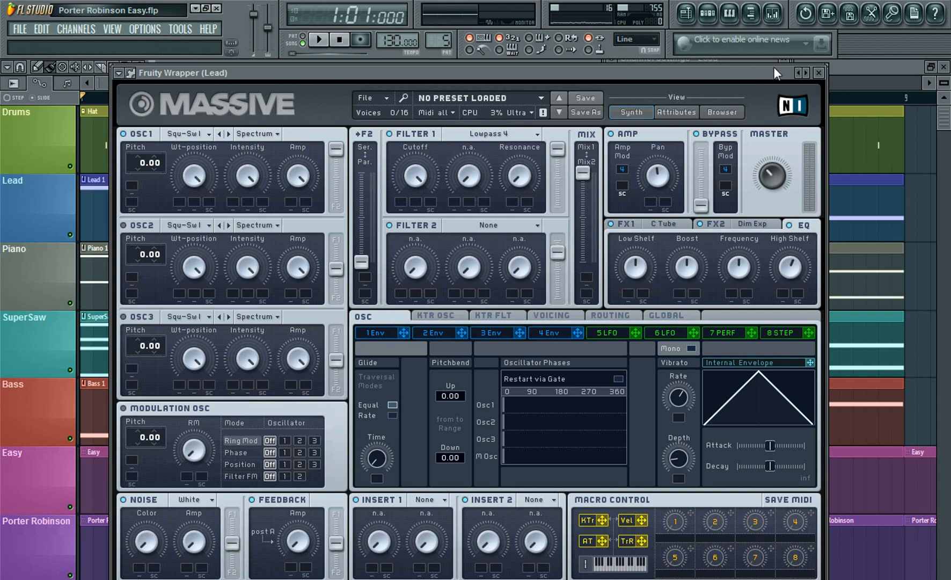
Audition the Lead sound with a few single notes, and close its channel settings and the Massive window
click(758, 64)
key(m)
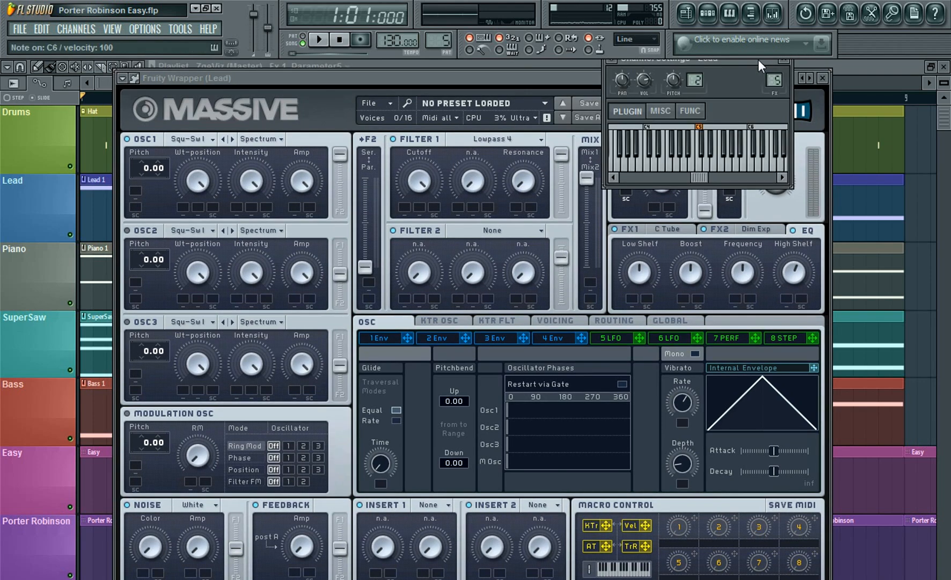
key(m)
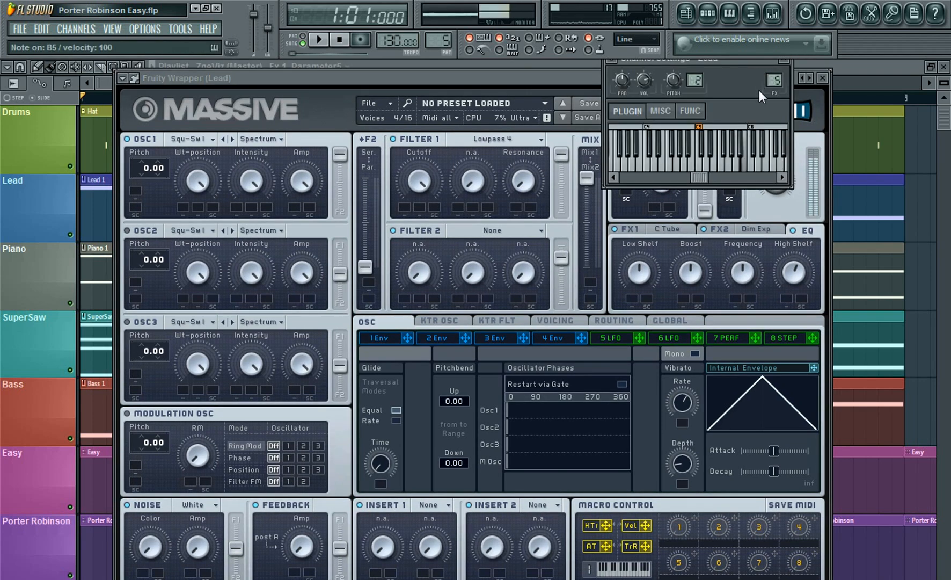
key(n)
key(x)
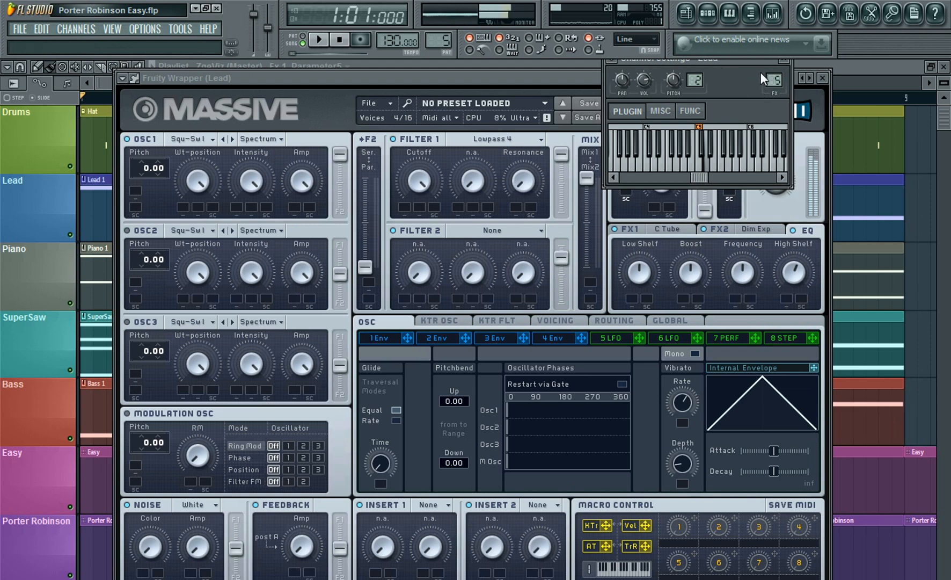
click(784, 59)
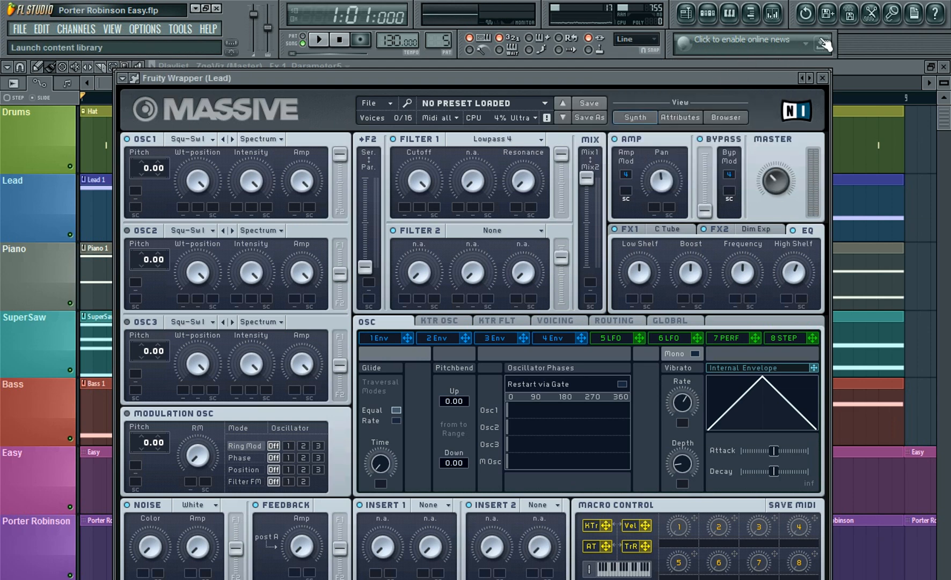
click(821, 78)
Load Maximus into the first effect slot of the Lead mixer track
click(776, 14)
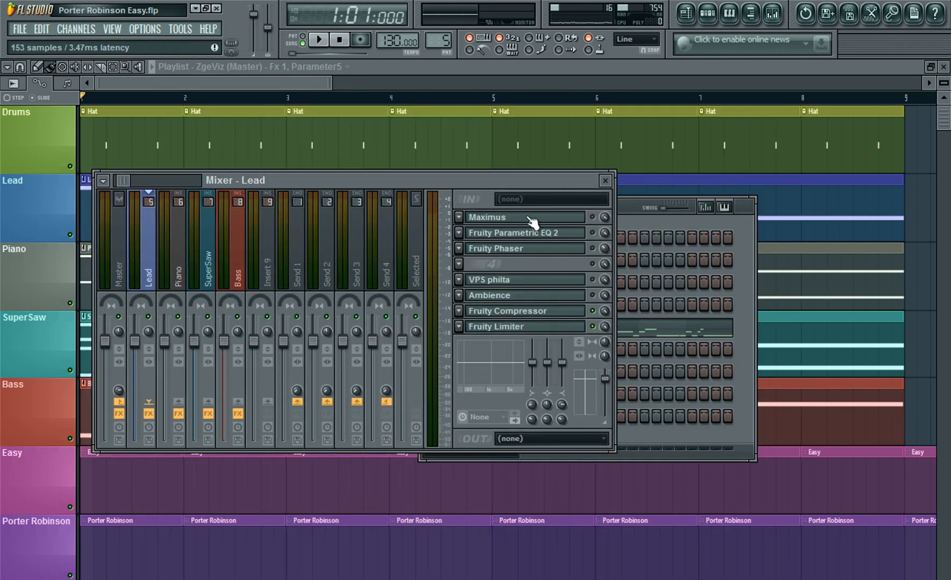
click(532, 221)
click(638, 144)
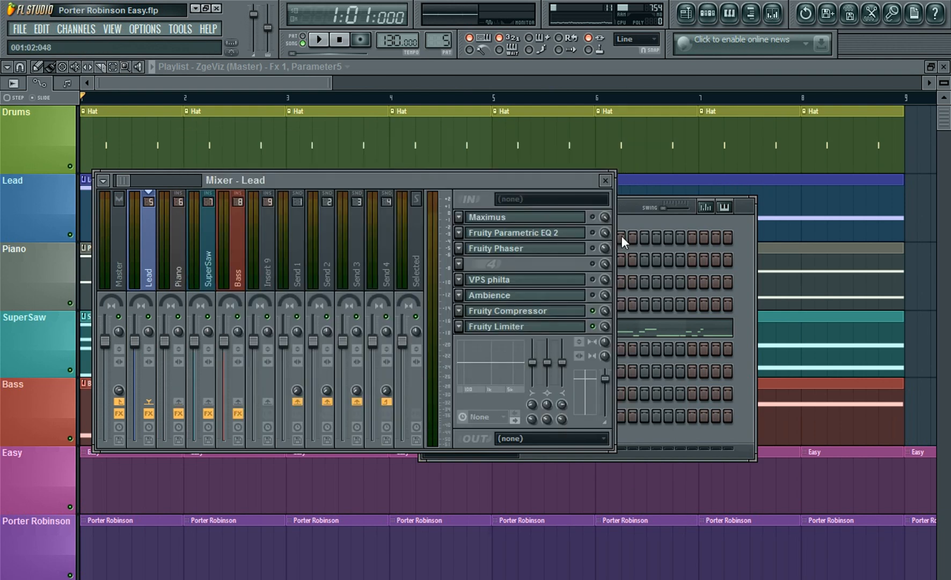
click(459, 216)
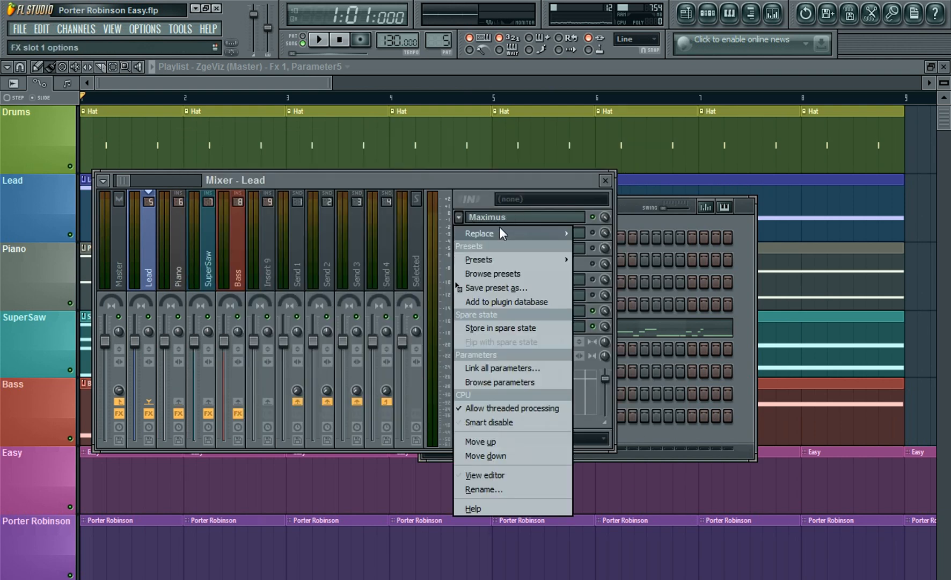
mouse_move(499, 232)
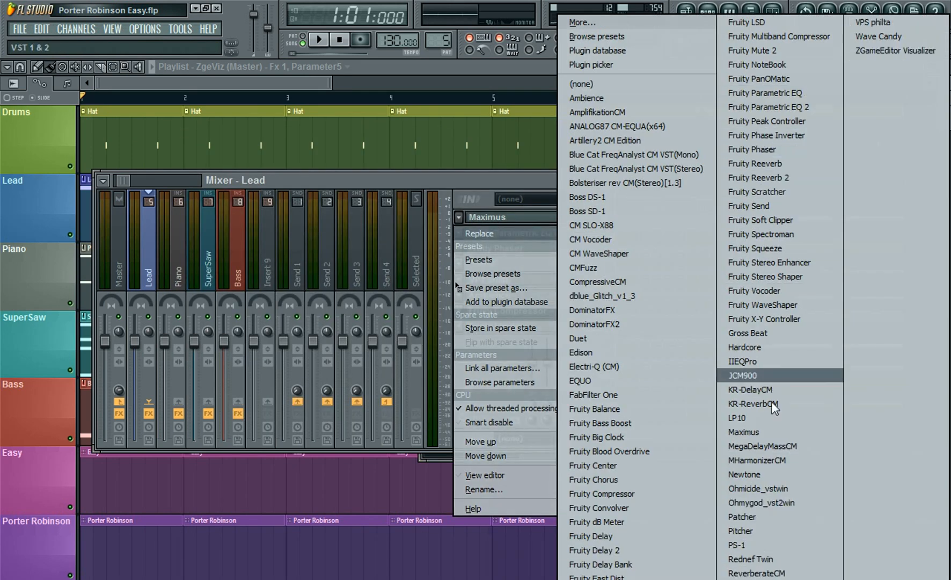
click(765, 432)
Examine the mid and master band curves of Maximus on the Lead track and close the plugin
drag(456, 159, 415, 172)
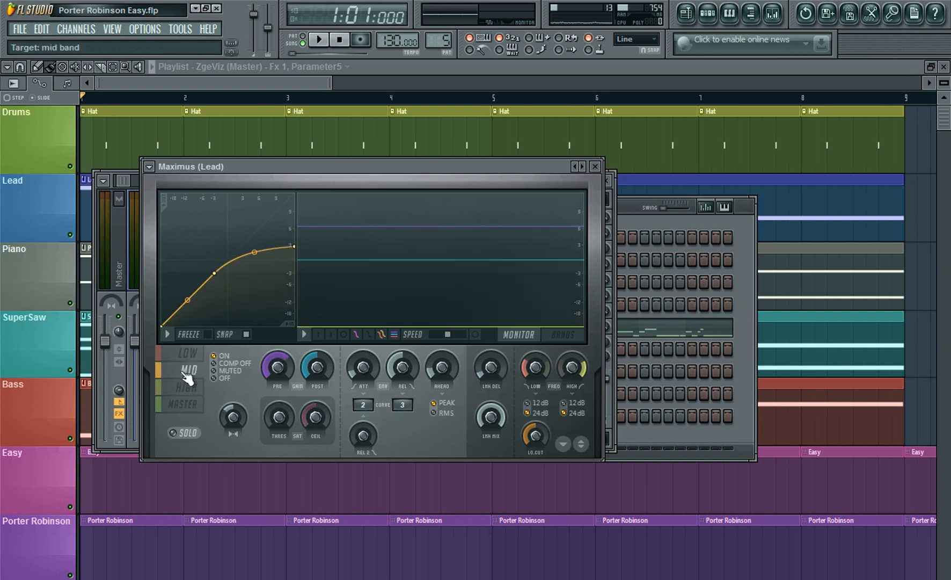
click(191, 398)
drag(562, 168, 572, 214)
click(605, 212)
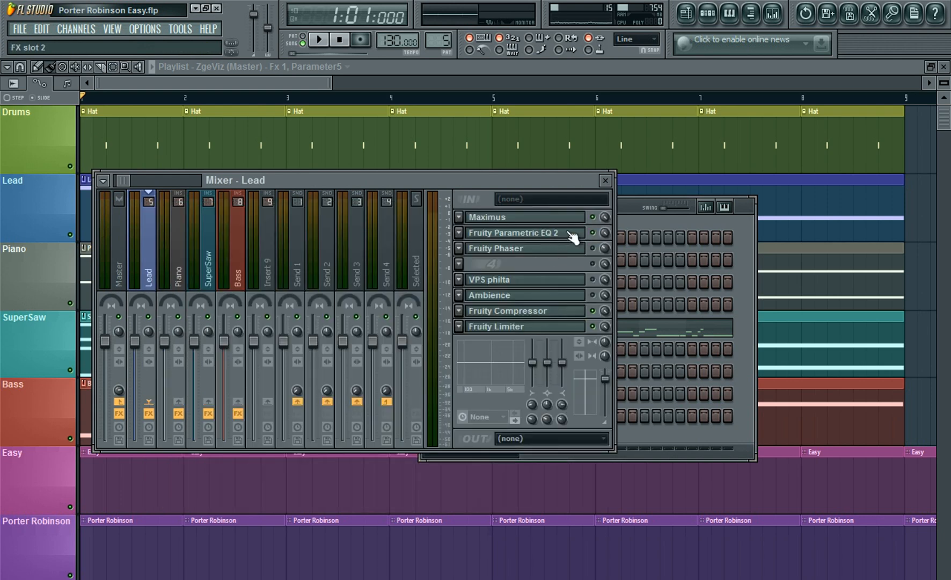
Open Fruity Parametric EQ 2 on the Lead track and inspect the frequency and bandwidth of band 6
click(573, 236)
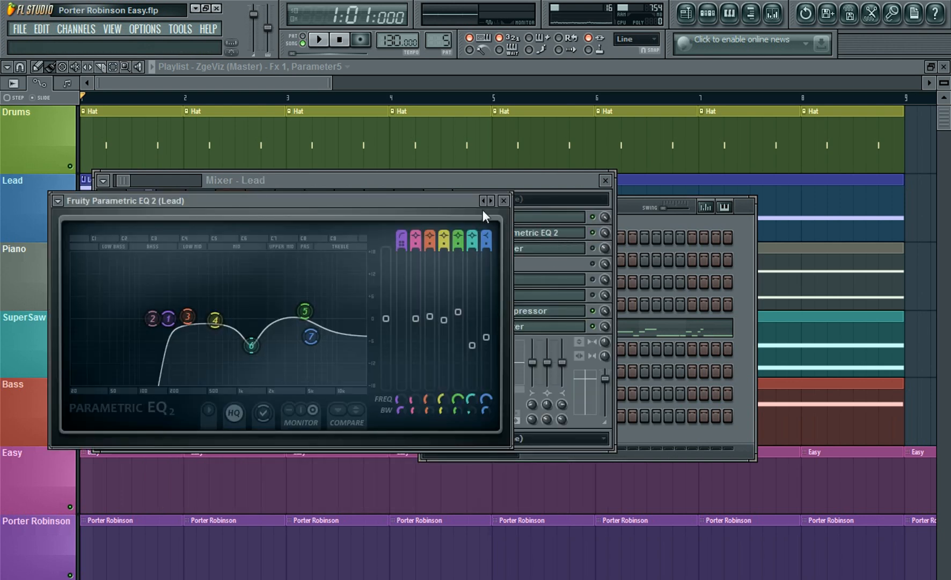
drag(429, 192, 562, 156)
mouse_move(450, 290)
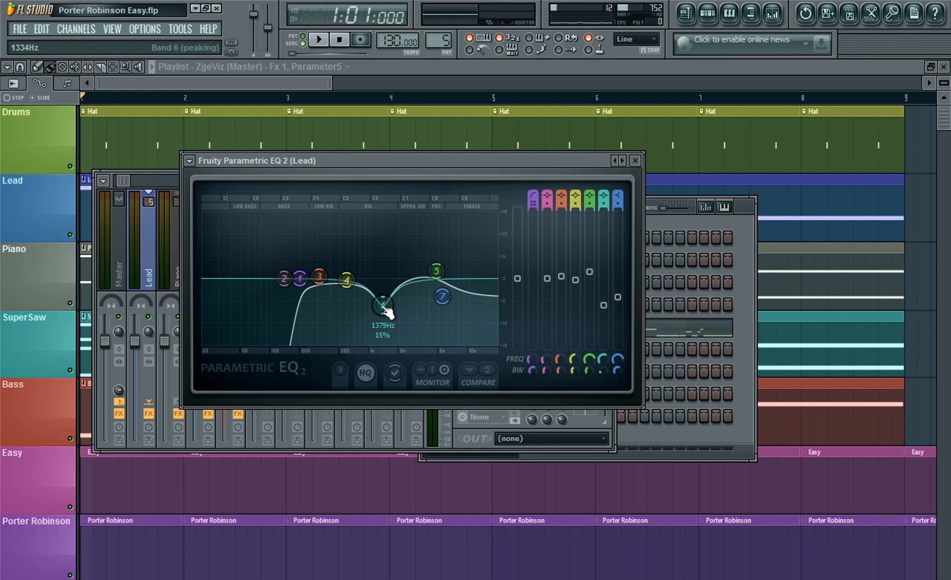
drag(601, 370, 601, 368)
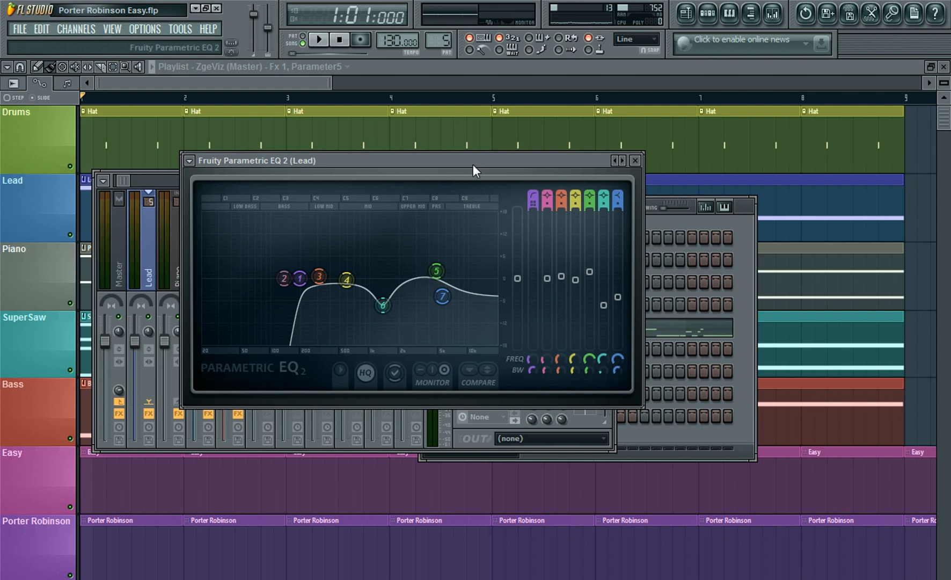
drag(474, 163, 577, 151)
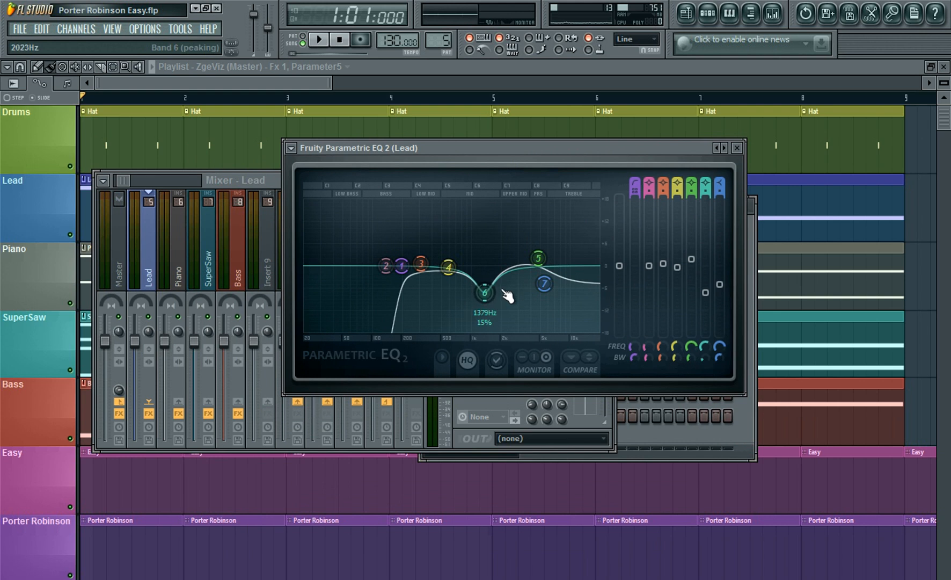
Set band 1 of the Lead track's Fruity Parametric EQ 2 to the High pass type
drag(493, 178, 513, 149)
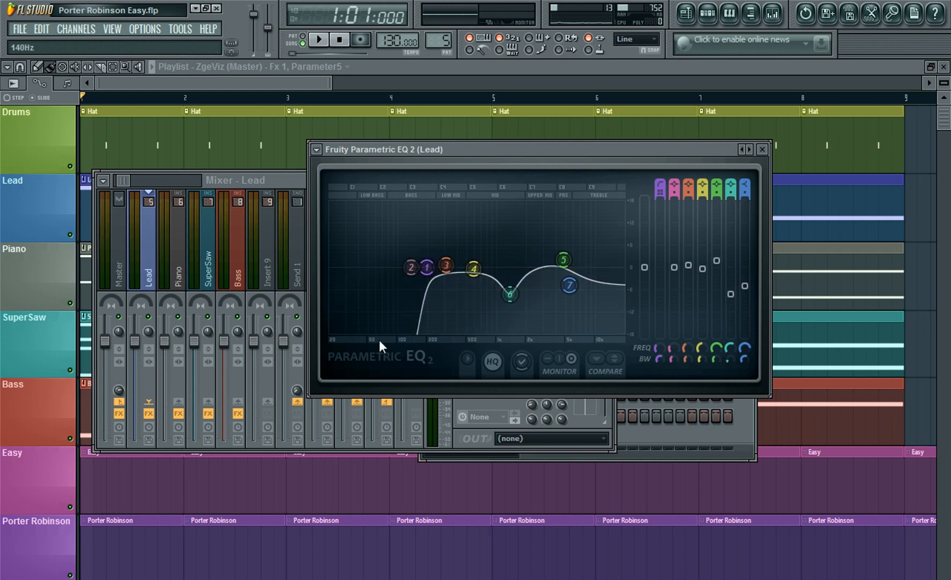
right_click(426, 268)
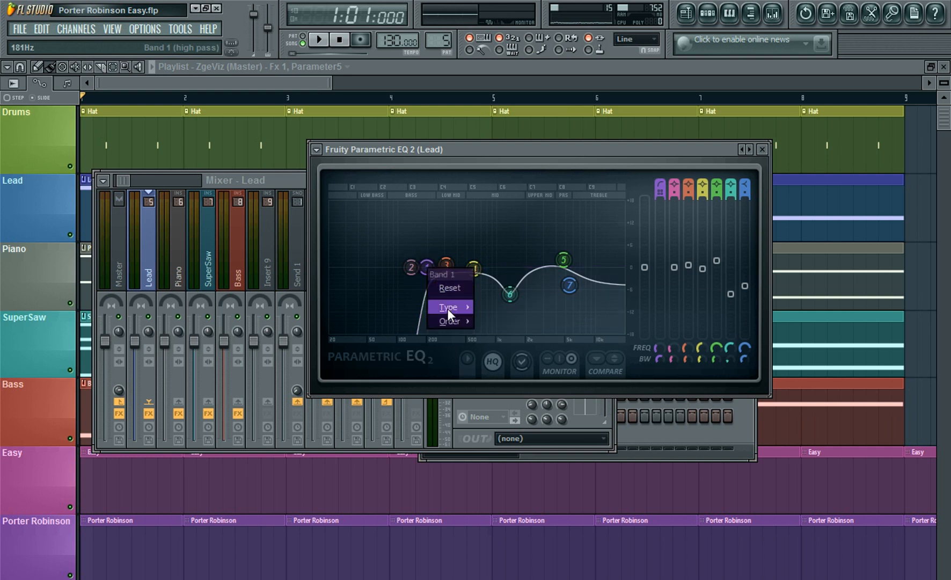
mouse_move(447, 309)
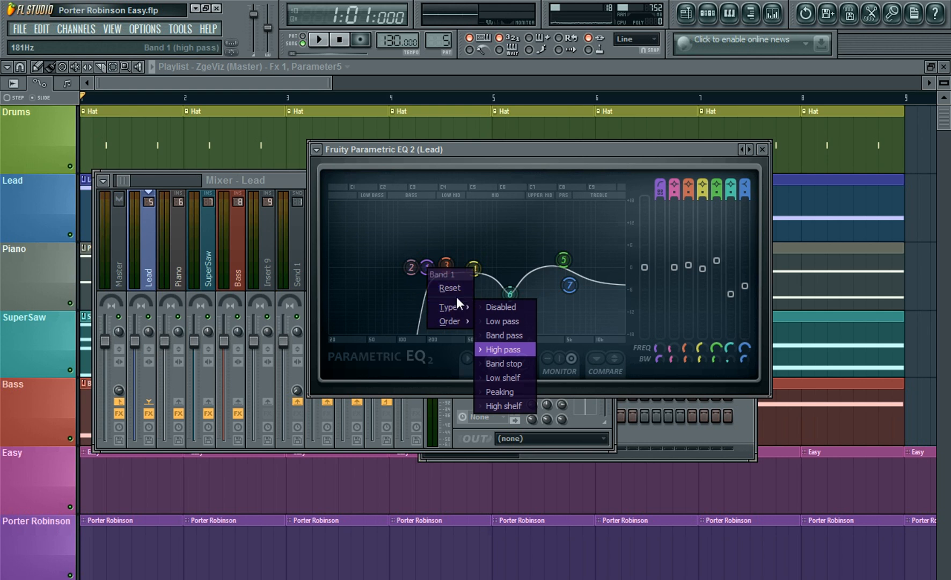
click(497, 348)
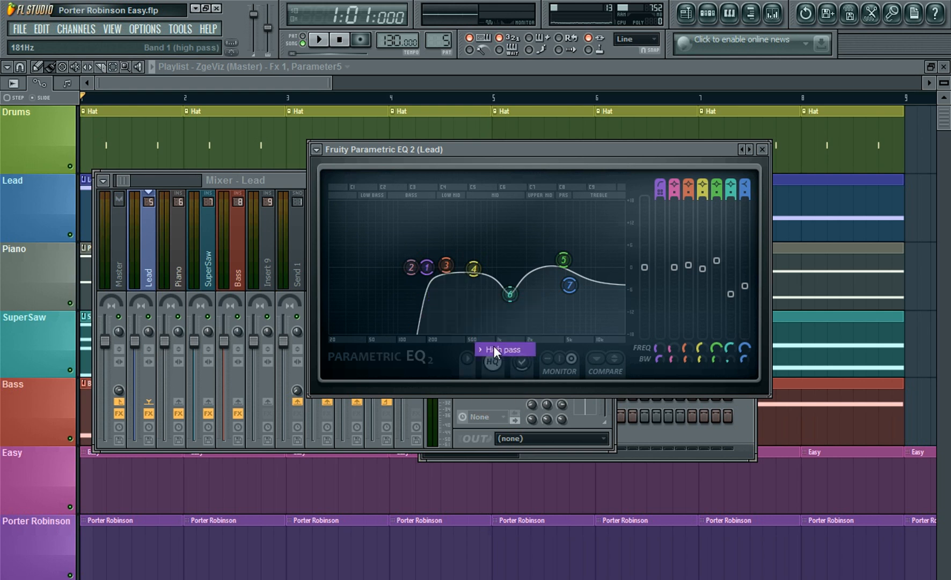
Set band 1 of the Lead track's Fruity Parametric EQ 2 to the Steep 8 order and close the plugin
right_click(426, 267)
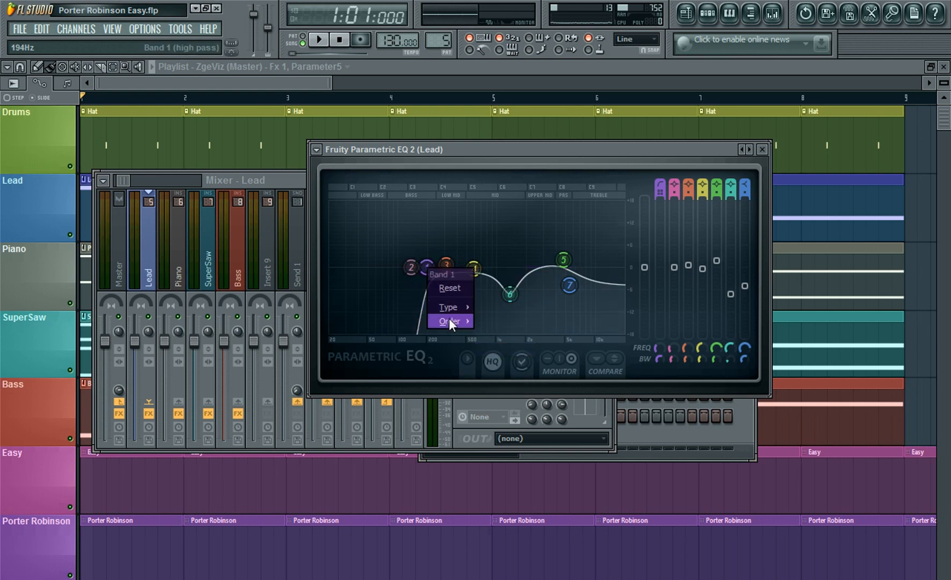
mouse_move(449, 318)
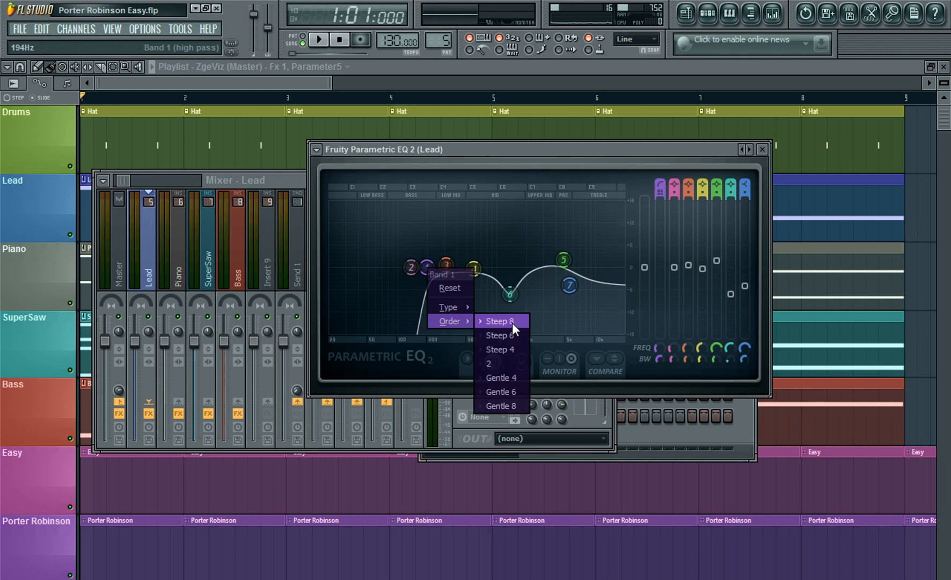
click(512, 323)
drag(579, 149, 421, 174)
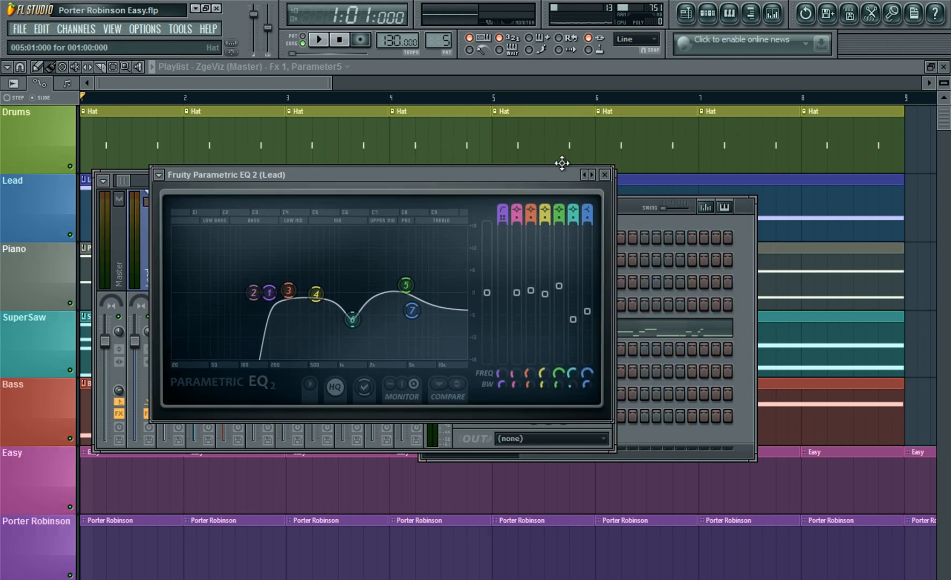
click(606, 175)
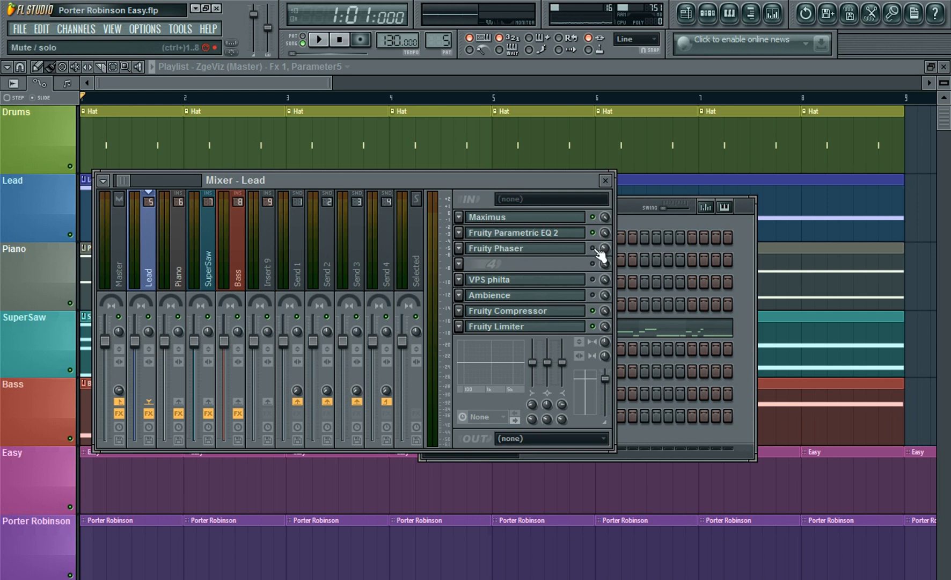
Open Fruity Phaser on the Lead track, examine its sweep, depth, feedback and gain settings, and close it
click(548, 249)
drag(339, 230, 375, 195)
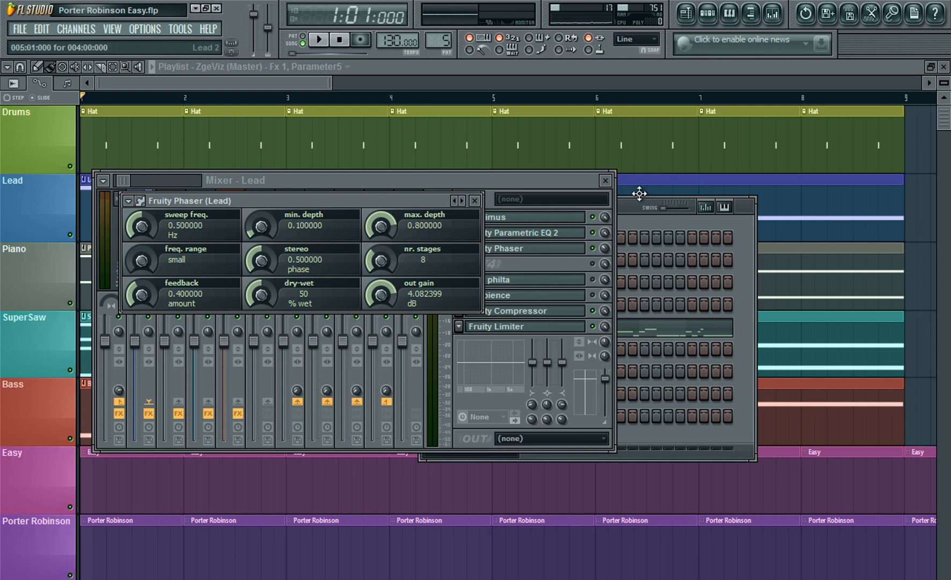
drag(375, 203, 394, 217)
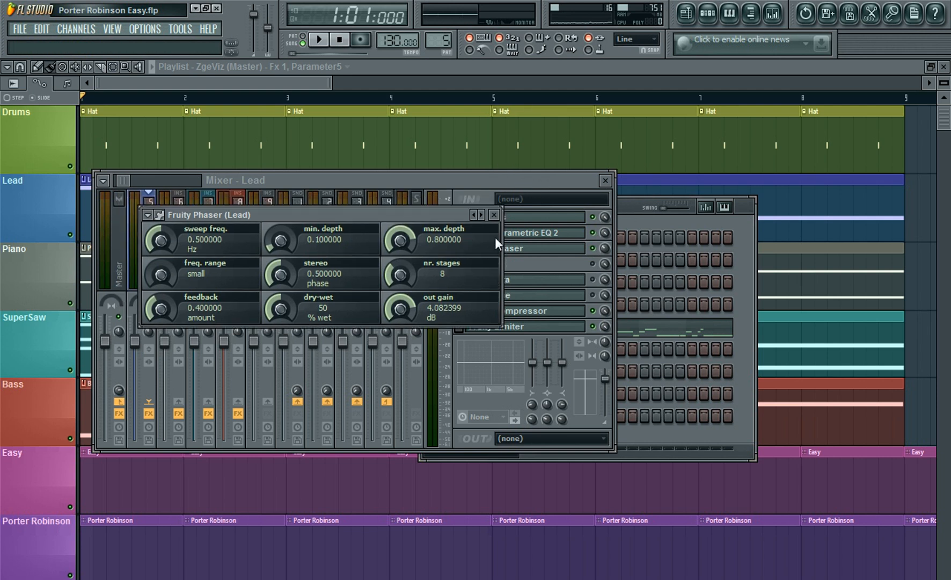
click(493, 214)
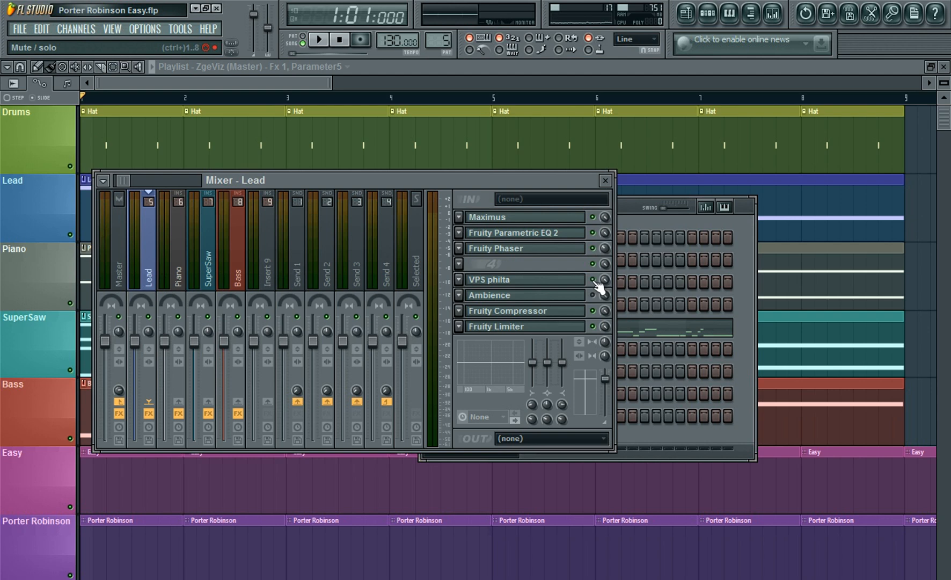
Open VPS philta on the Lead track and examine its lowpass and highpass filter settings
click(574, 285)
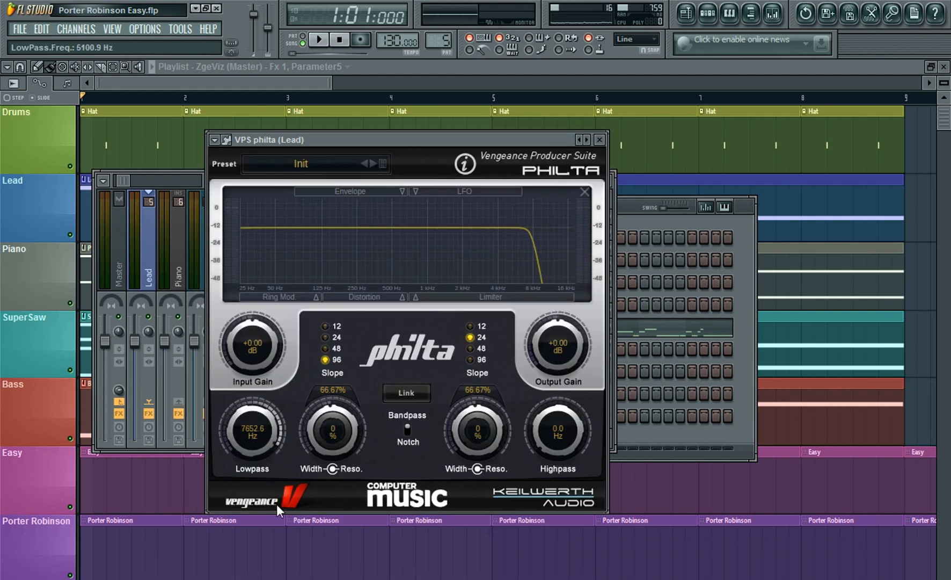
drag(523, 141, 435, 131)
Select the Lead channel in the step sequencer and close its Massive window
click(655, 239)
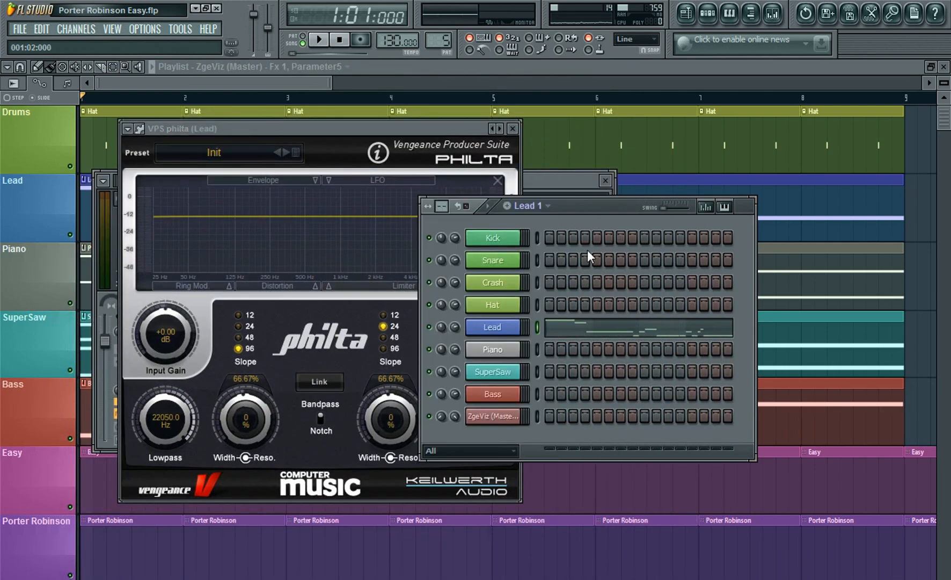
click(494, 327)
click(821, 78)
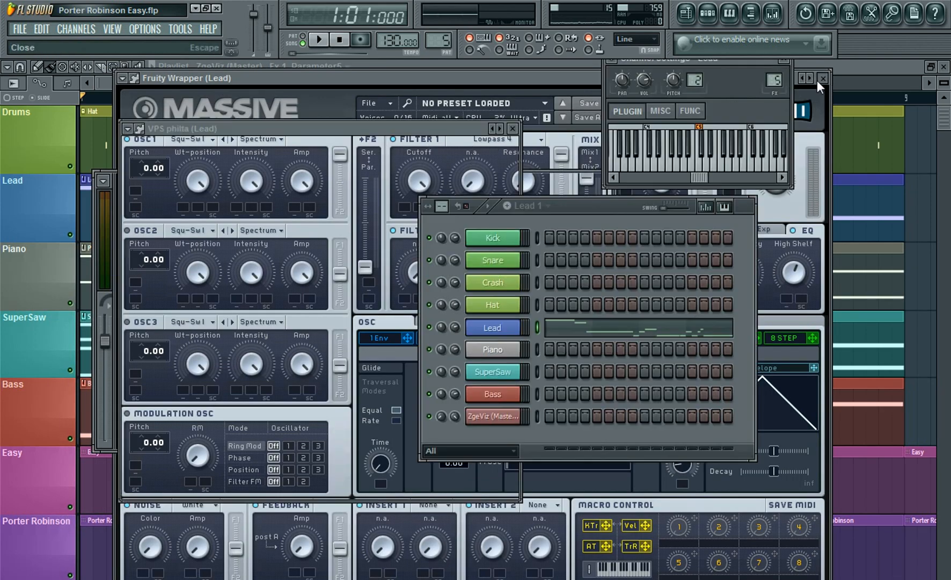
Sweep the Lowpass frequency of VPS philta on the Lead track and close the plugin
drag(430, 129, 481, 138)
drag(215, 432, 324, 125)
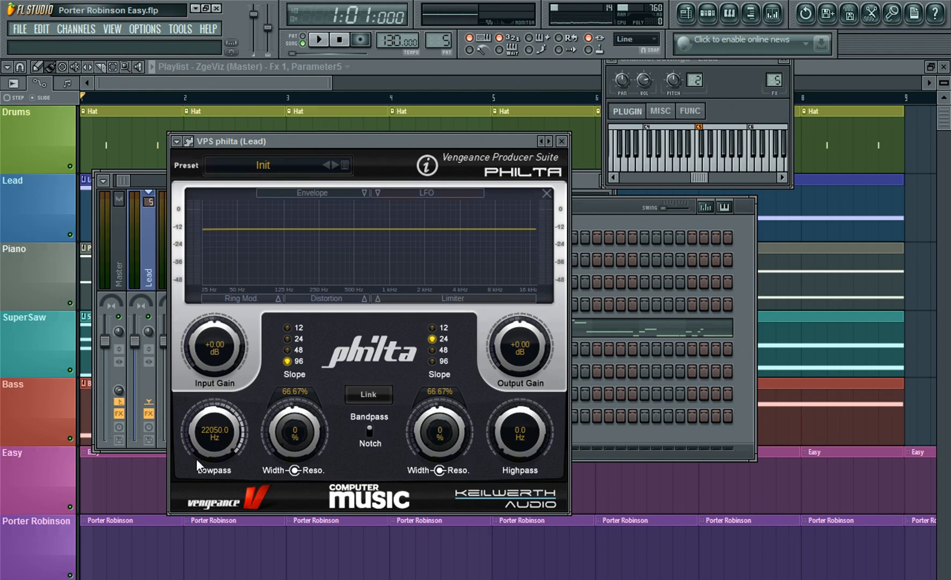
drag(219, 434, 307, 281)
click(562, 140)
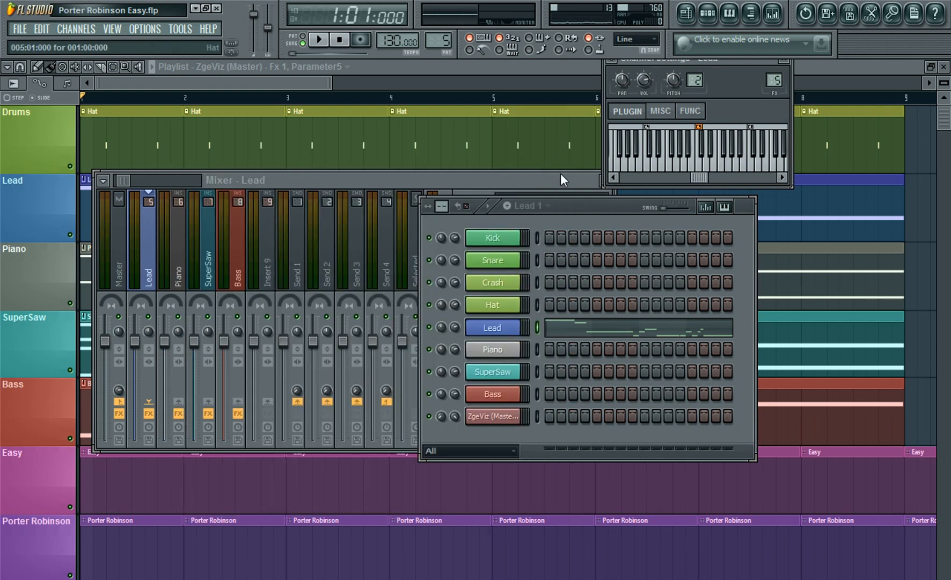
Bring the mixer back to the front and open the Ambience reverb on the Lead track
click(773, 14)
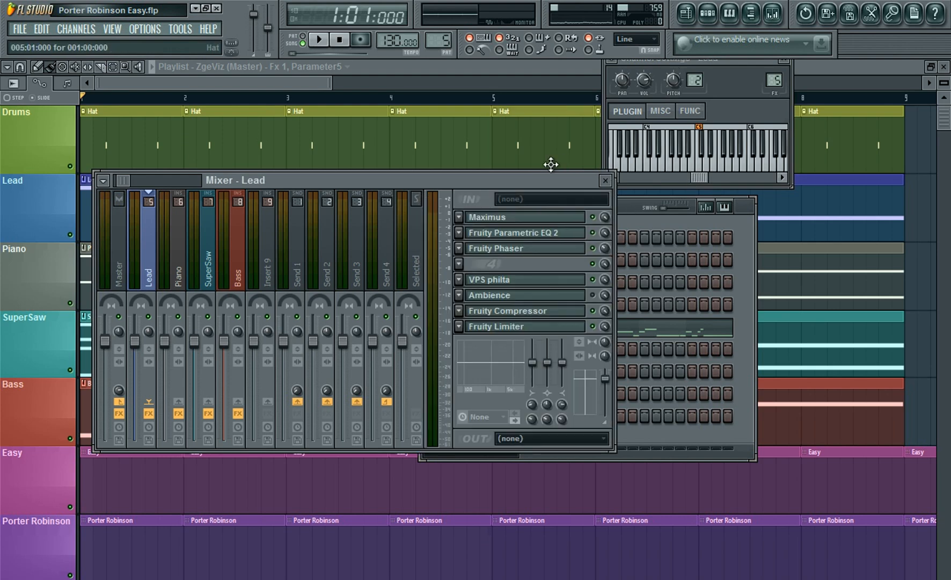
drag(554, 176, 605, 159)
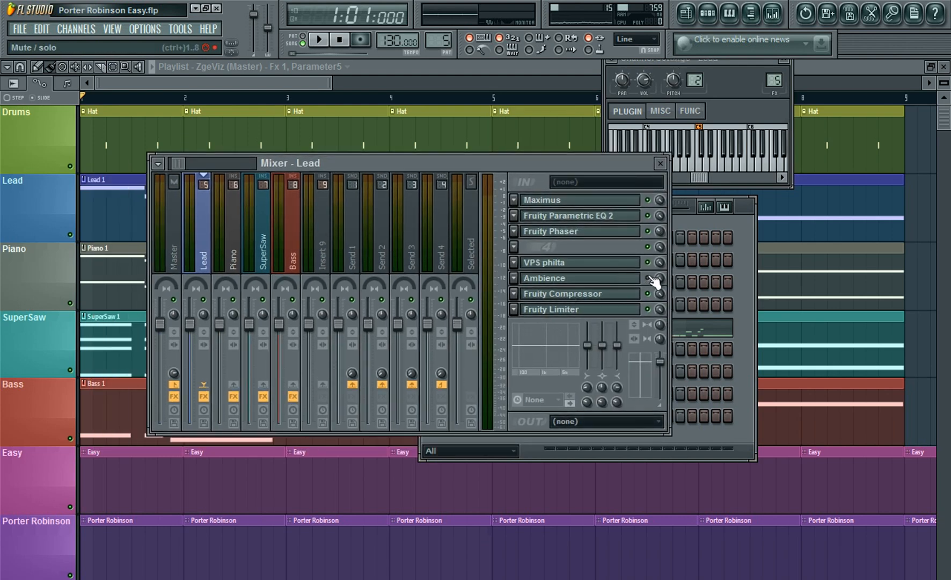
click(619, 282)
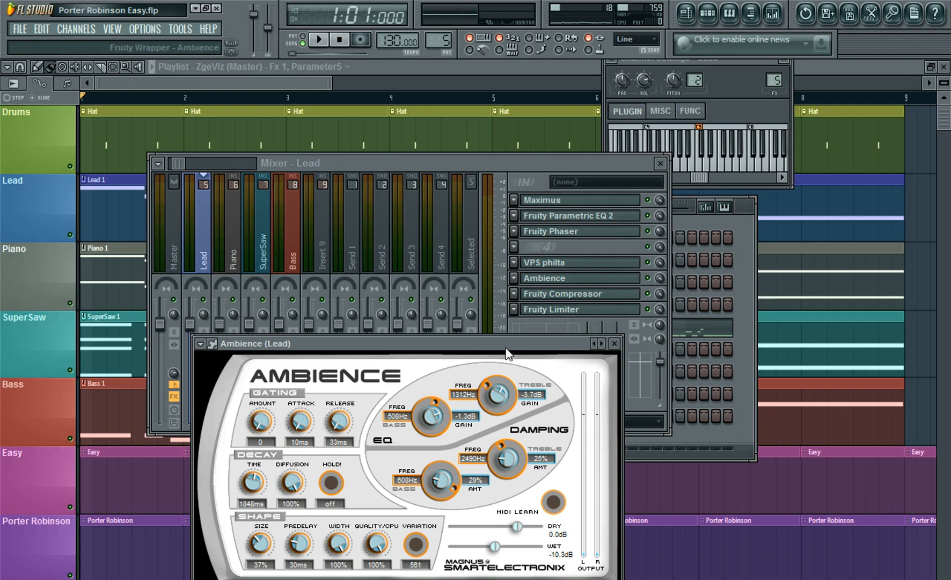
drag(509, 345, 546, 207)
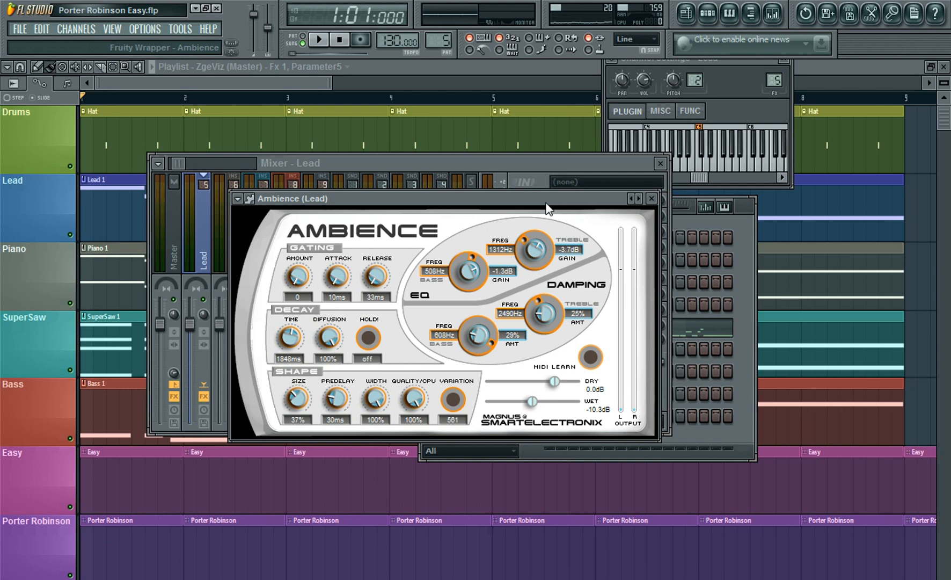
Browse the Ambience preset list without choosing one, examine the reverb's settings and close the plugin
click(238, 198)
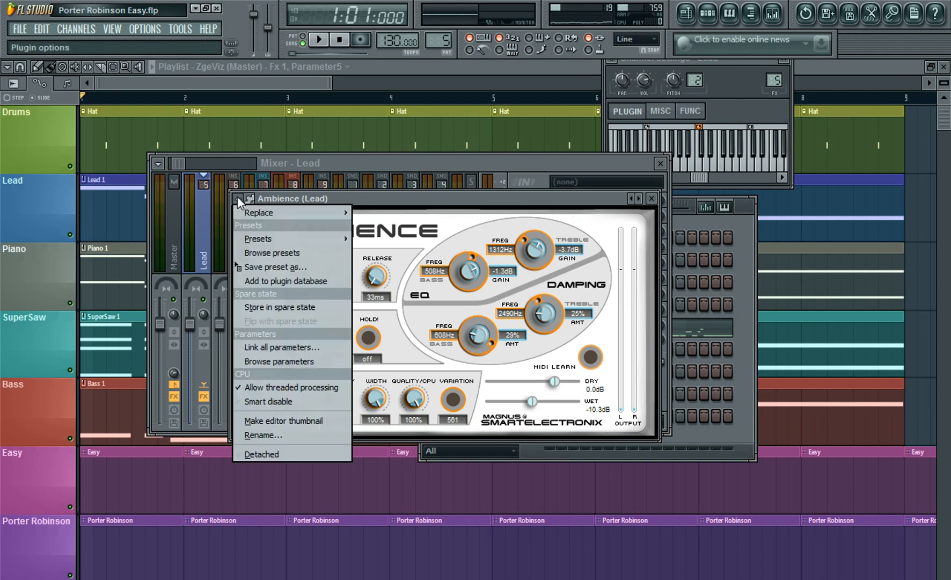
mouse_move(249, 241)
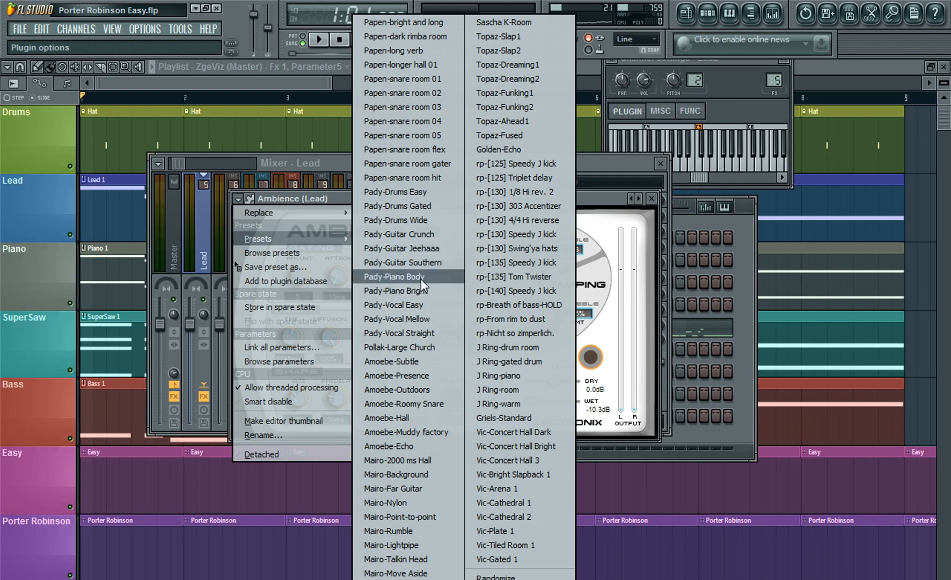
click(602, 200)
drag(511, 197, 503, 162)
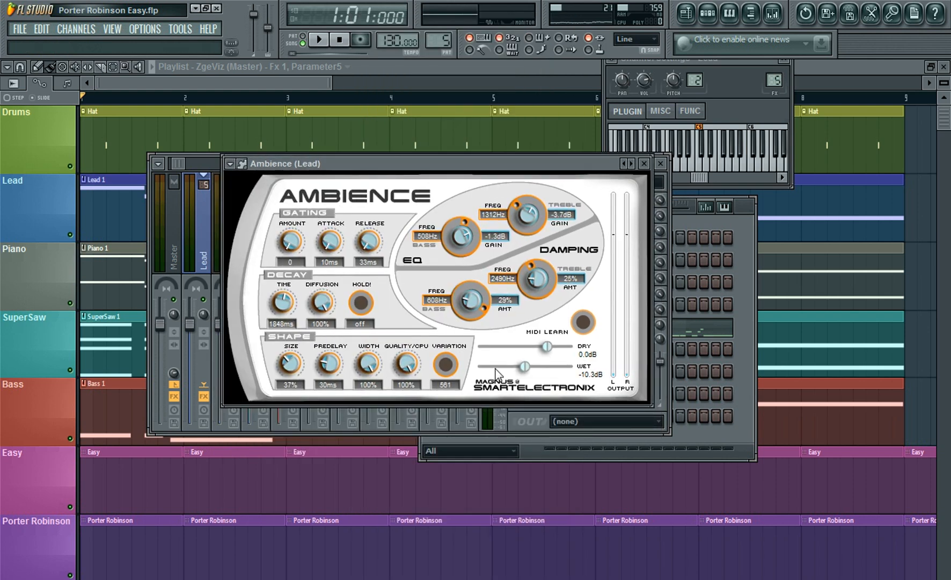
drag(563, 163, 402, 171)
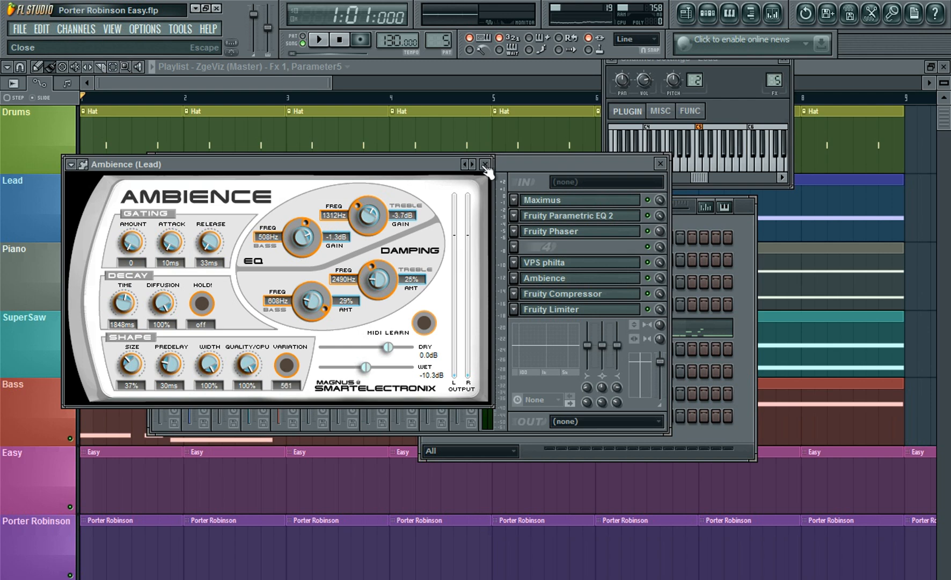
drag(454, 166, 483, 171)
click(529, 172)
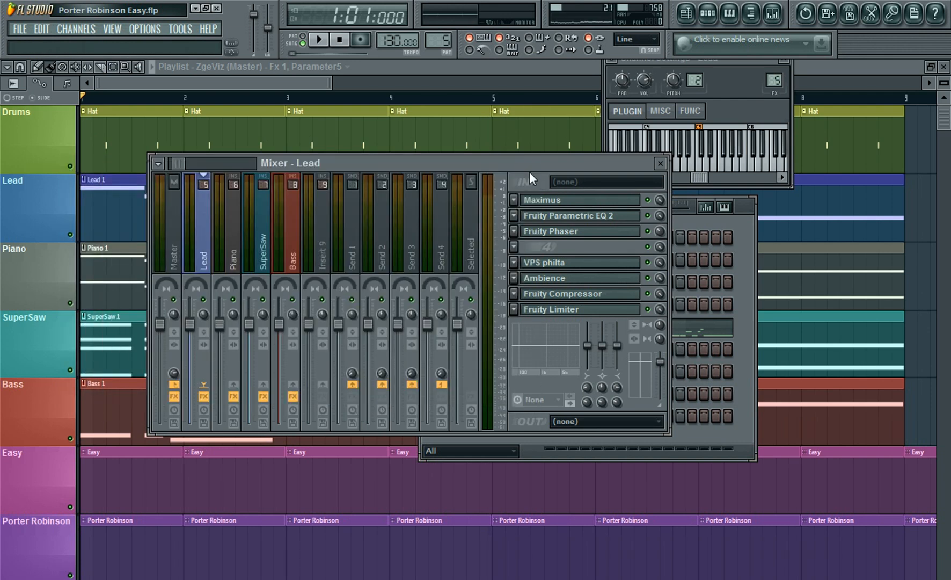
Open Fruity Compressor on the Lead track, examine its threshold, ratio, gain and timing settings, and close it
click(595, 294)
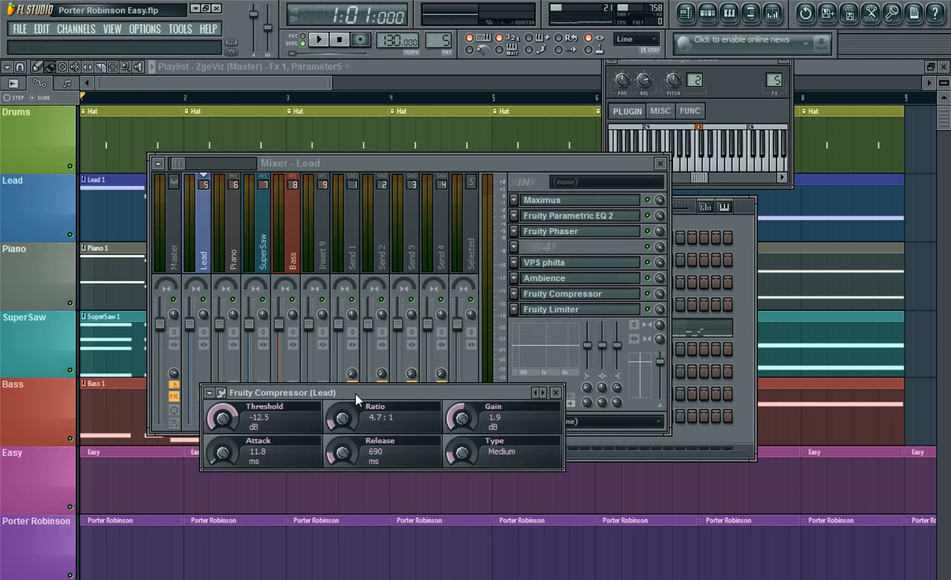
drag(356, 393, 445, 329)
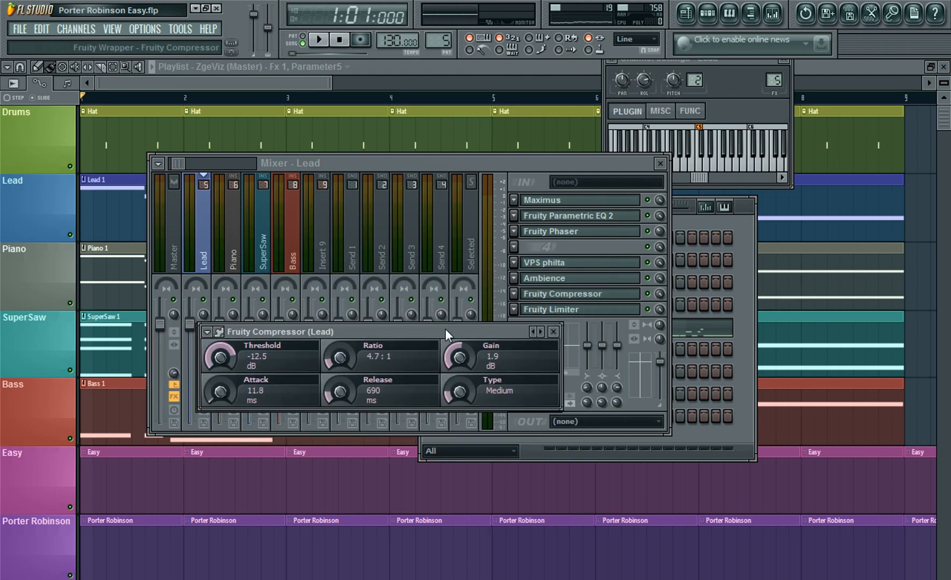
click(557, 328)
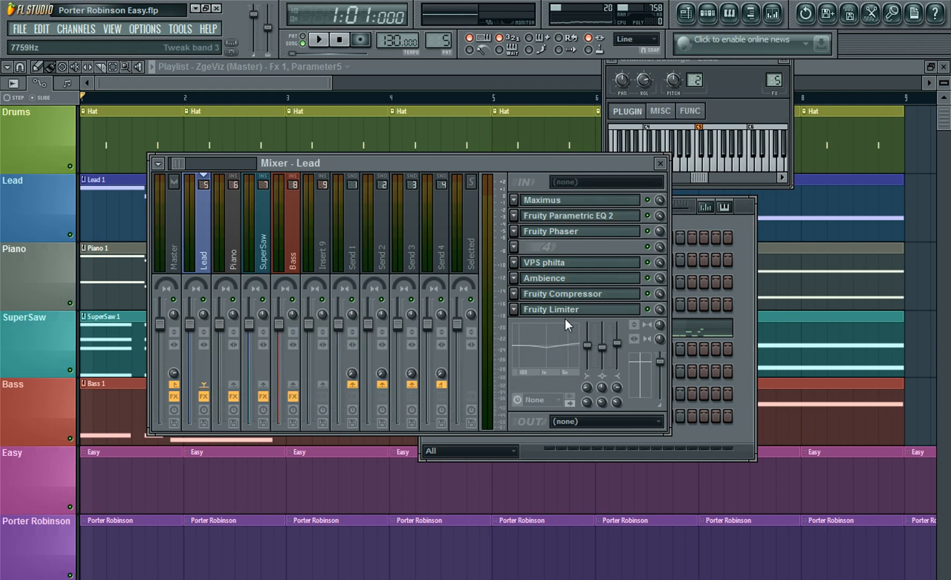
Reset the middle band level of the Lead track's built-in mixer equalizer
right_click(599, 349)
click(612, 355)
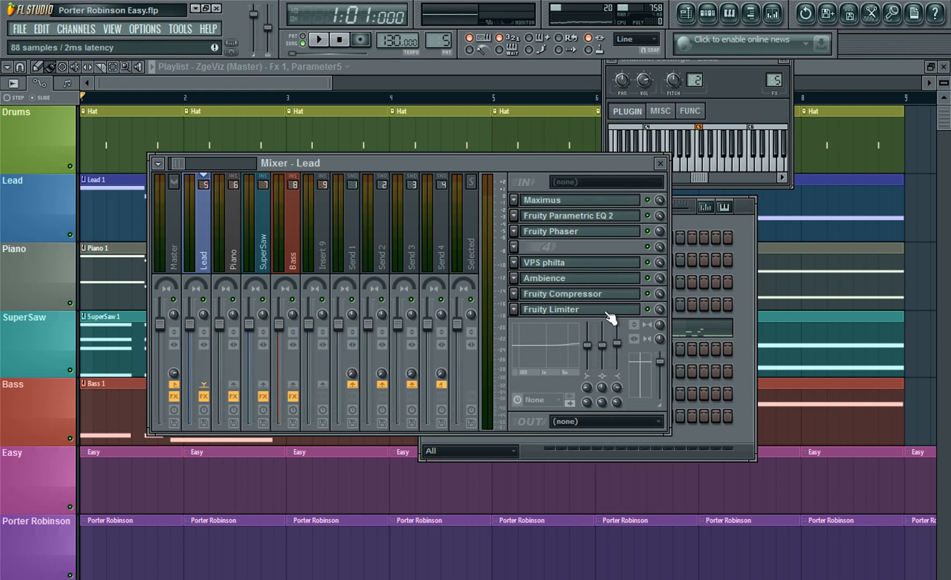
Open Fruity Limiter on the Lead track, examine its loudness, envelope and noise gate settings, and close it
click(610, 317)
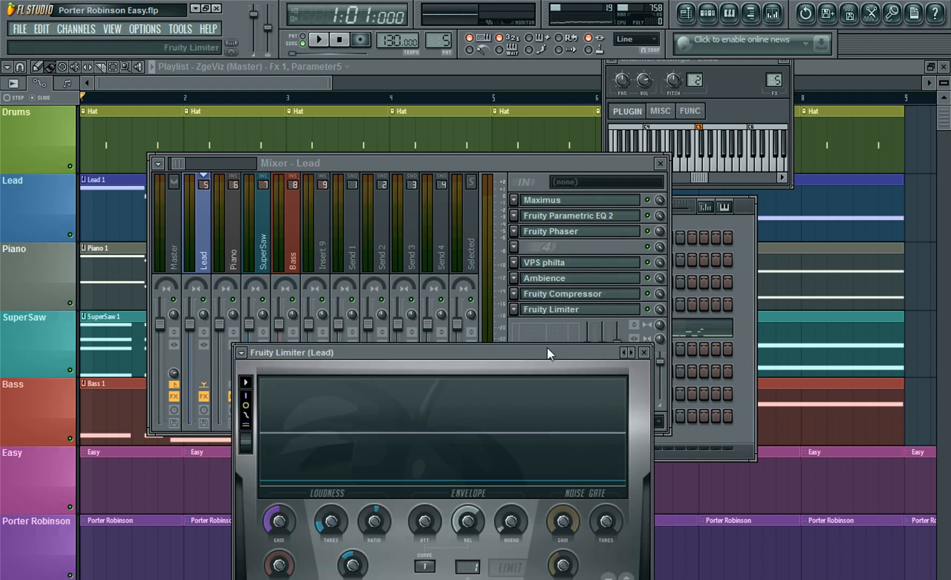
drag(547, 348, 461, 310)
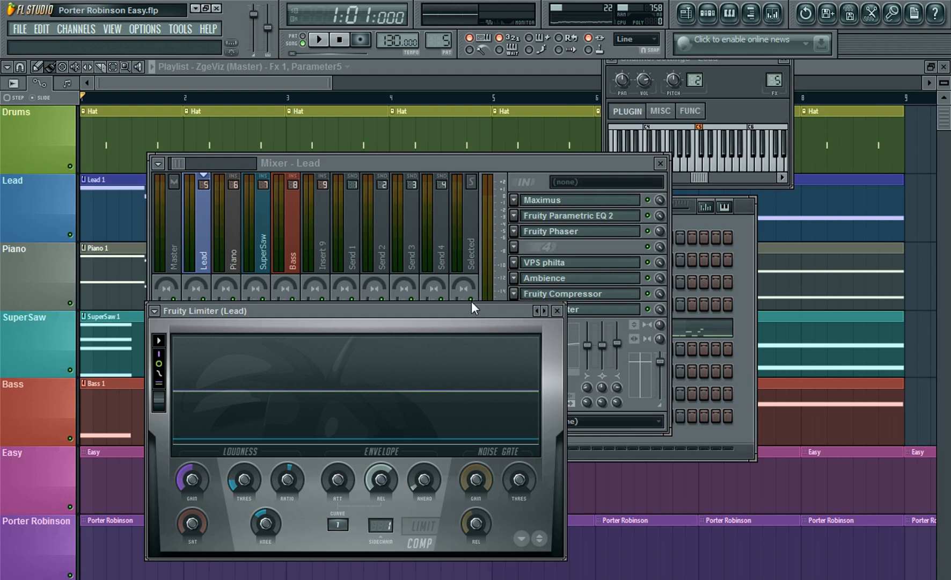
mouse_move(472, 302)
mouse_down()
mouse_move(442, 298)
mouse_move(501, 310)
mouse_move(458, 314)
mouse_up()
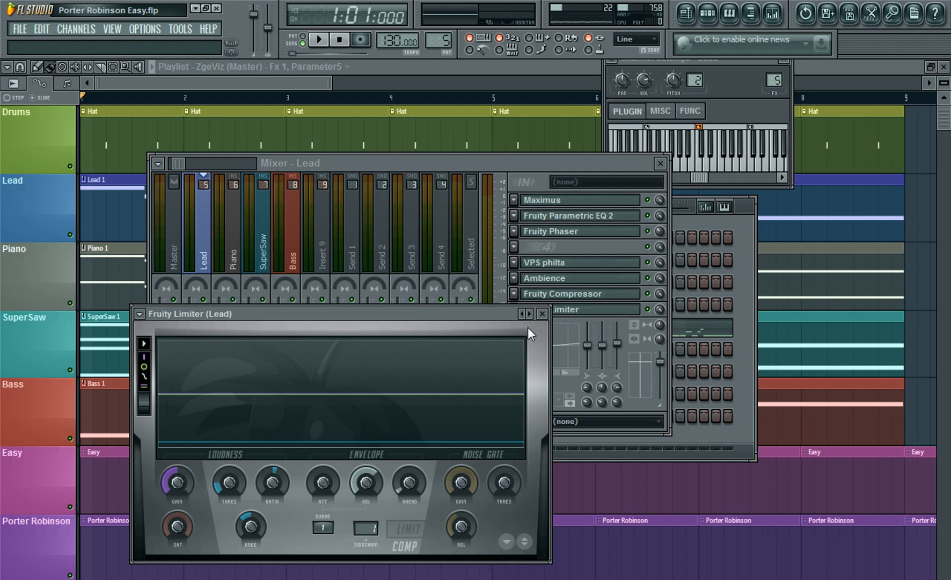
click(542, 312)
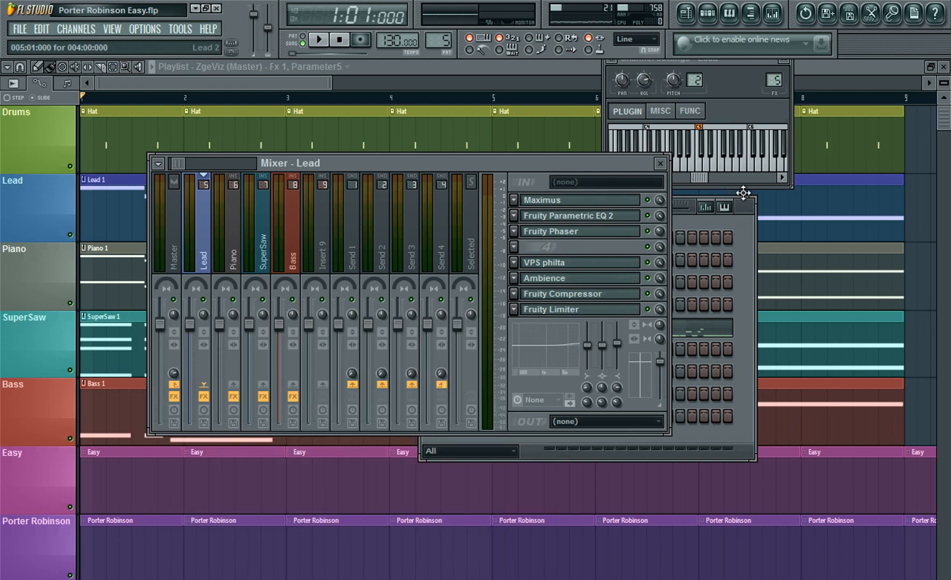
Close the mixer and open the SuperSaw channel's Massive synth from the step sequencer
click(746, 168)
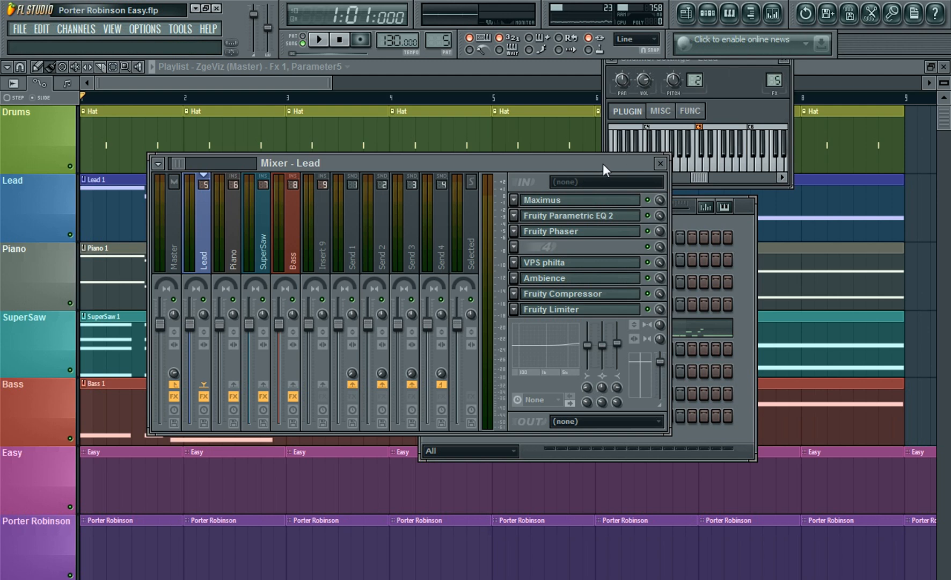
drag(602, 164, 422, 162)
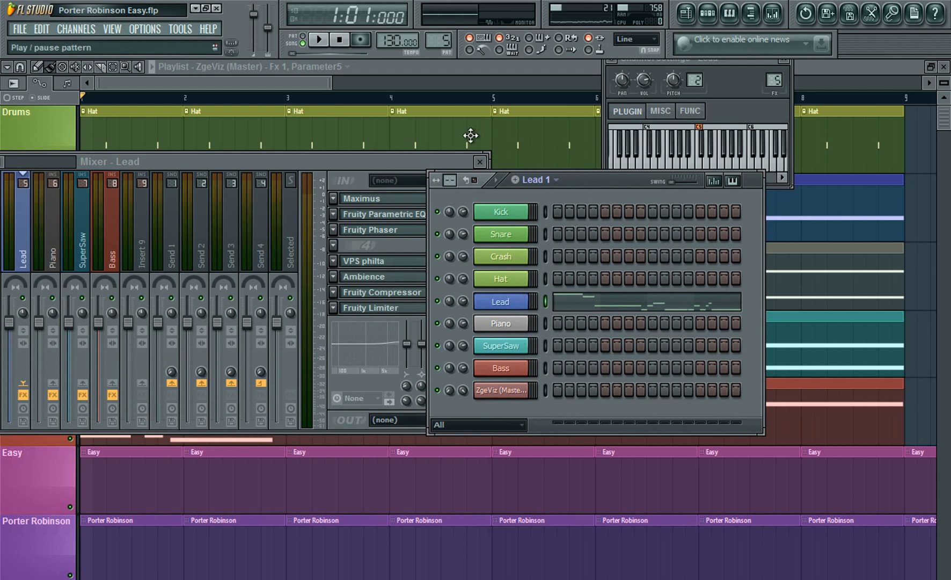
click(480, 162)
click(506, 344)
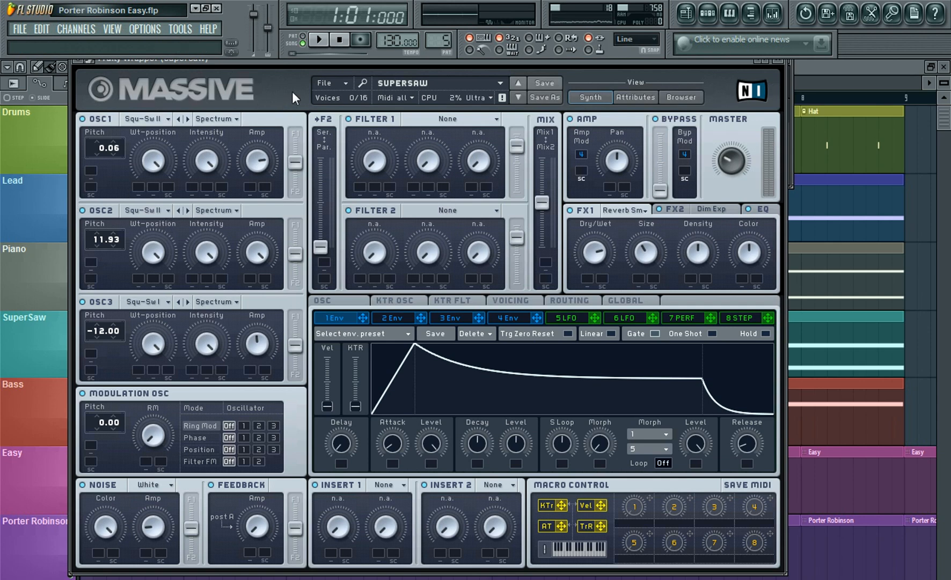
Check the wavetable selected for OSC1 in the SuperSaw's Massive and close the wavetable list unchanged
drag(362, 61, 395, 33)
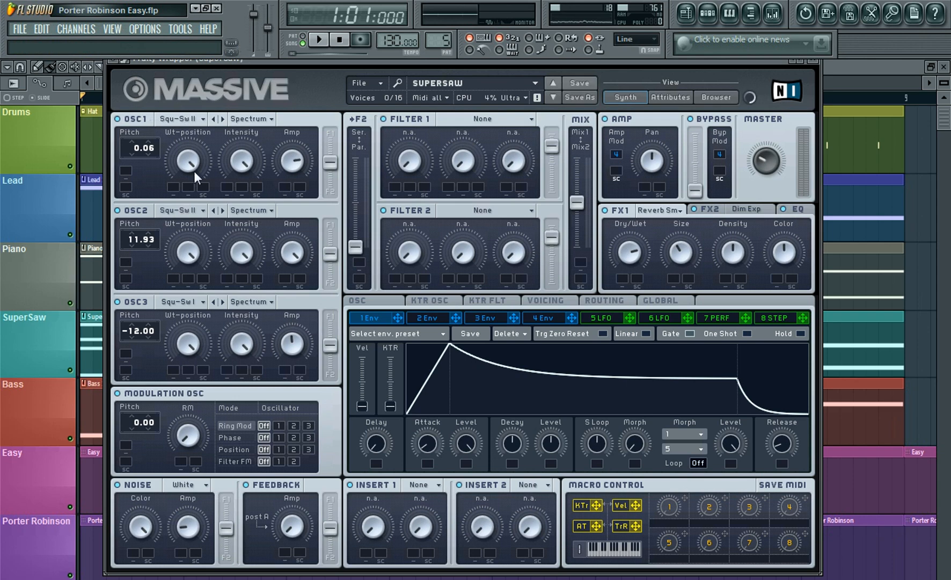
click(198, 116)
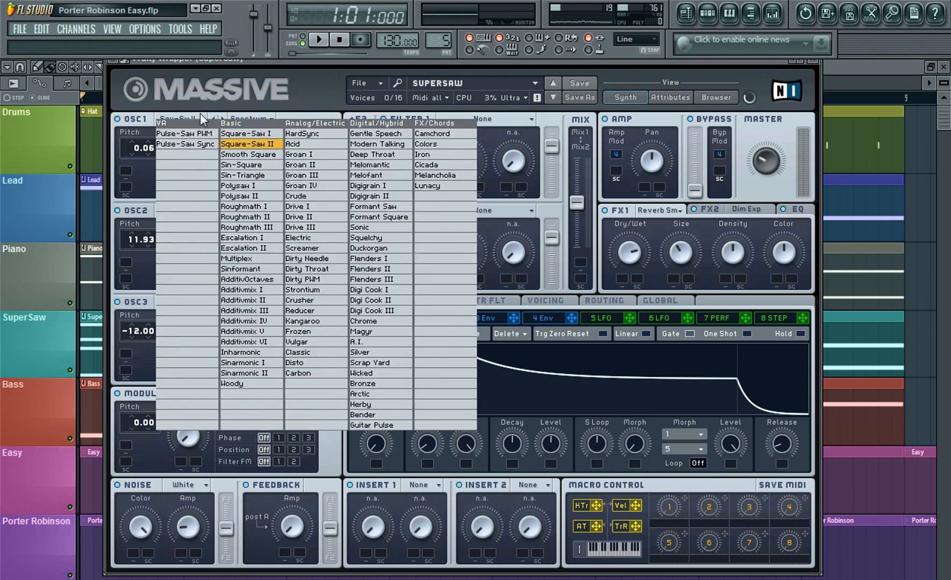
click(199, 114)
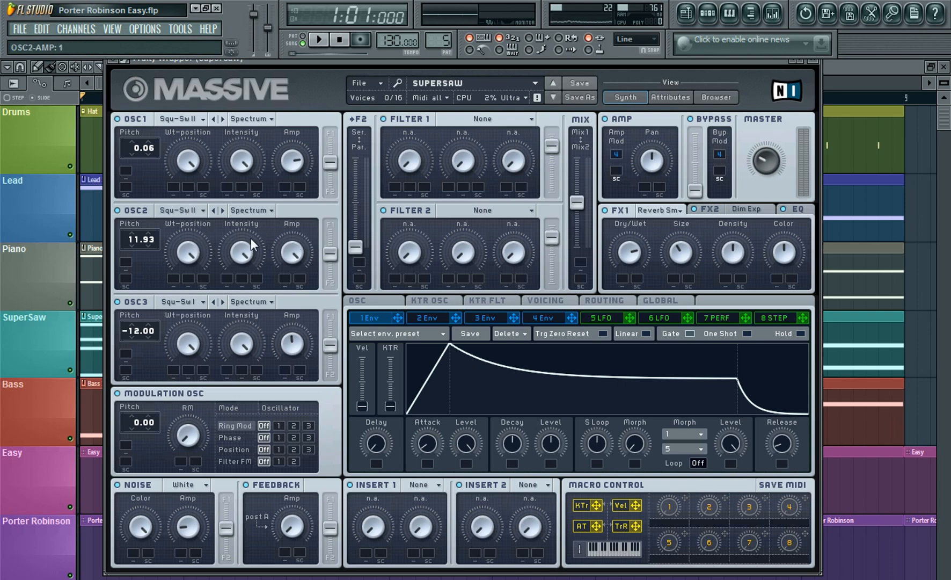
Check the wavetable selected for OSC3, leave it unchanged, and raise Filter 1's output gain to 1
click(200, 302)
click(189, 301)
drag(551, 146, 552, 134)
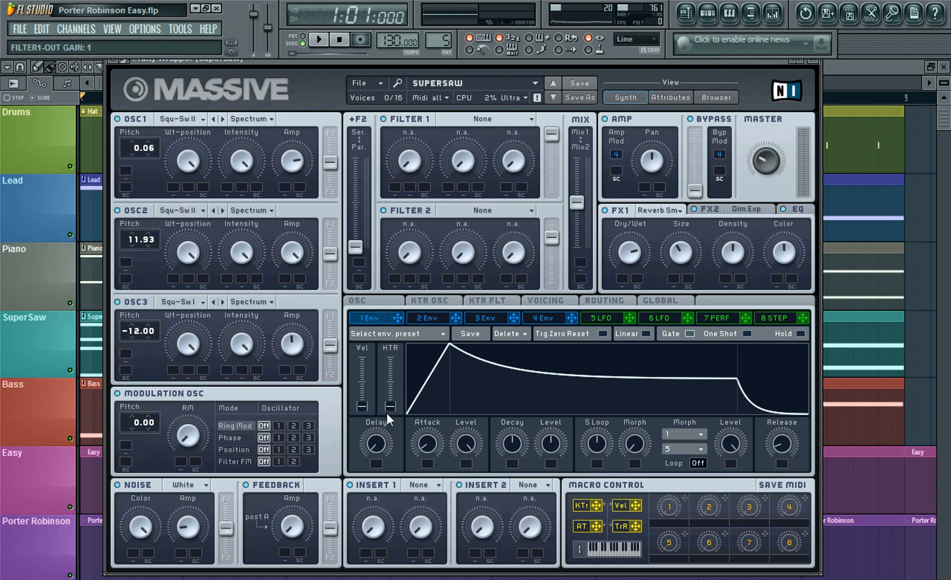
In Massive's voicing settings, set the unisono Pitch Cutoff spread to 0.50, its fader to about 0.24, and the Pan Position fader to about 0.19
click(546, 300)
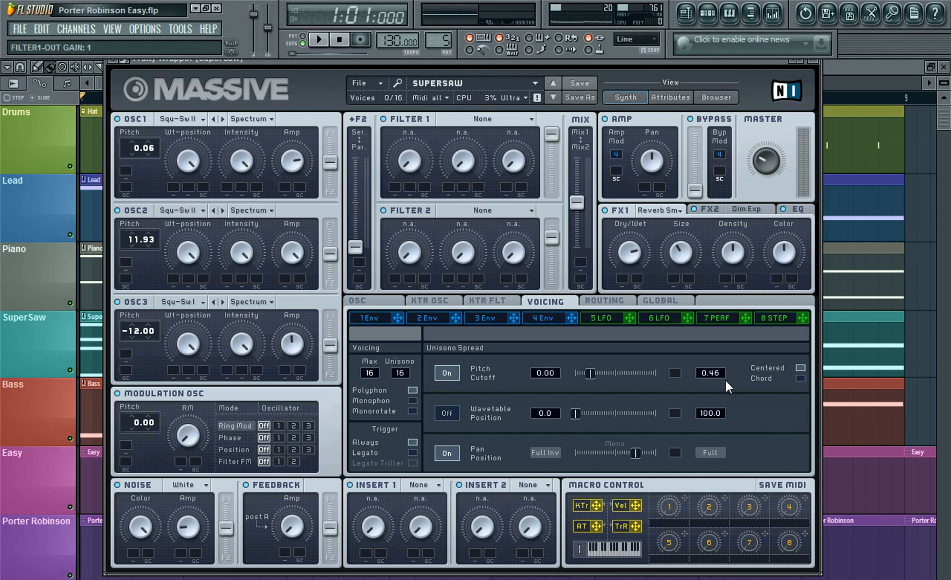
drag(725, 380, 731, 375)
drag(593, 373, 595, 365)
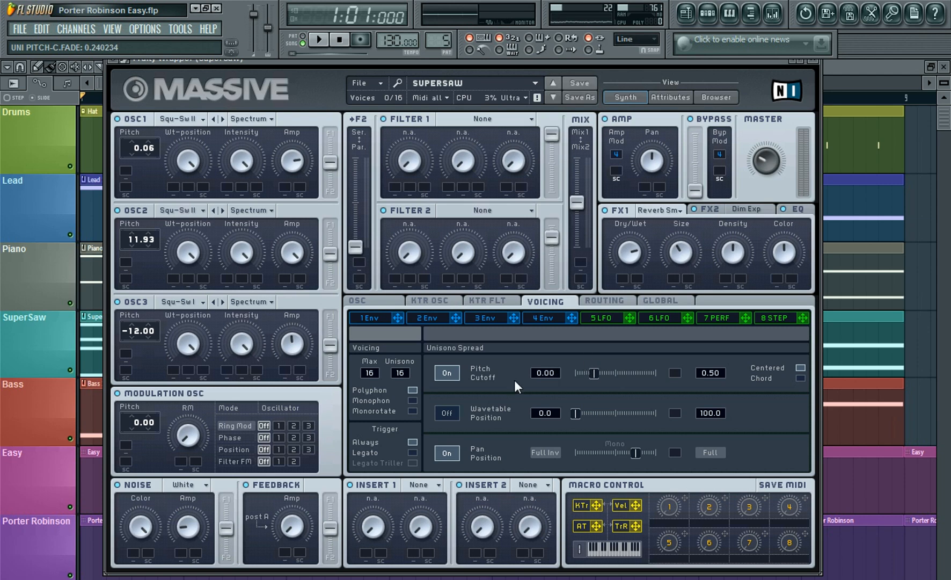
drag(624, 452, 583, 448)
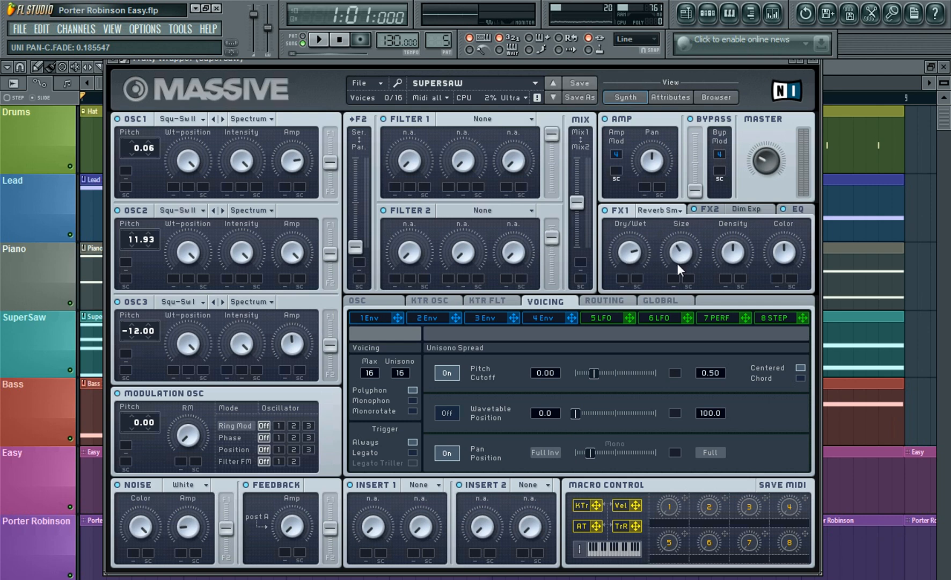
Examine the FX2 Dimension Expander settings and the EQ's shelf, boost and frequency settings in Massive
click(740, 215)
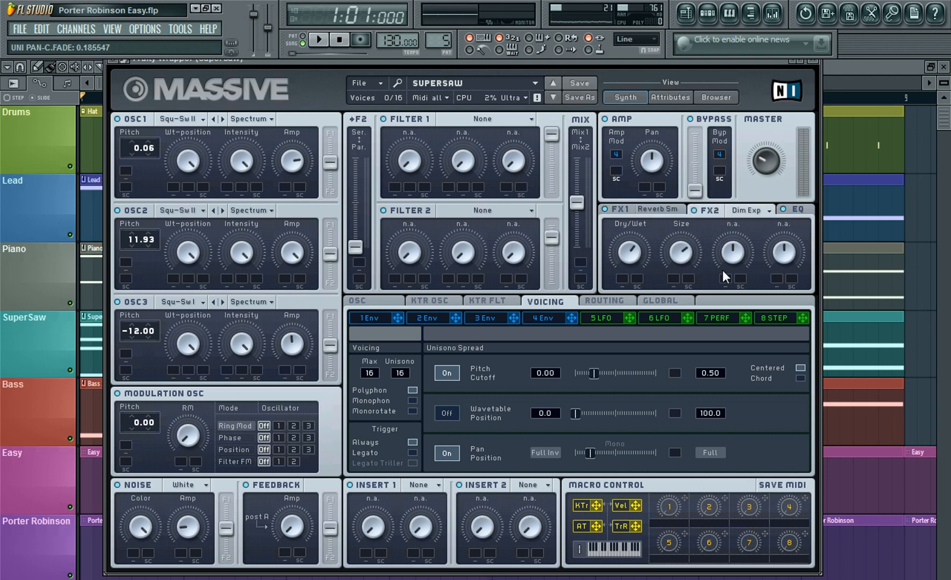
click(808, 214)
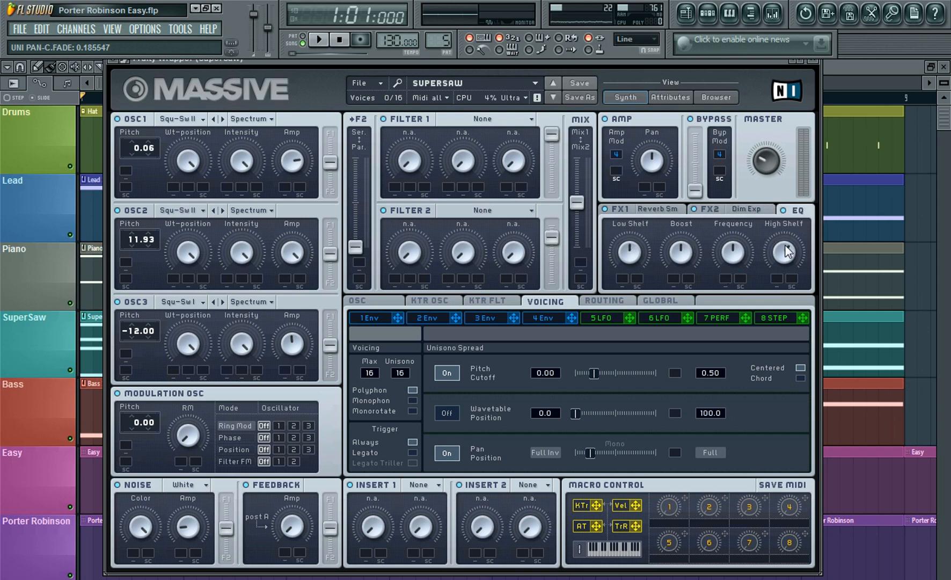
drag(786, 246, 801, 248)
Review Massive's oscillator, keytracking, routing and global settings and return to the voicing settings
click(389, 300)
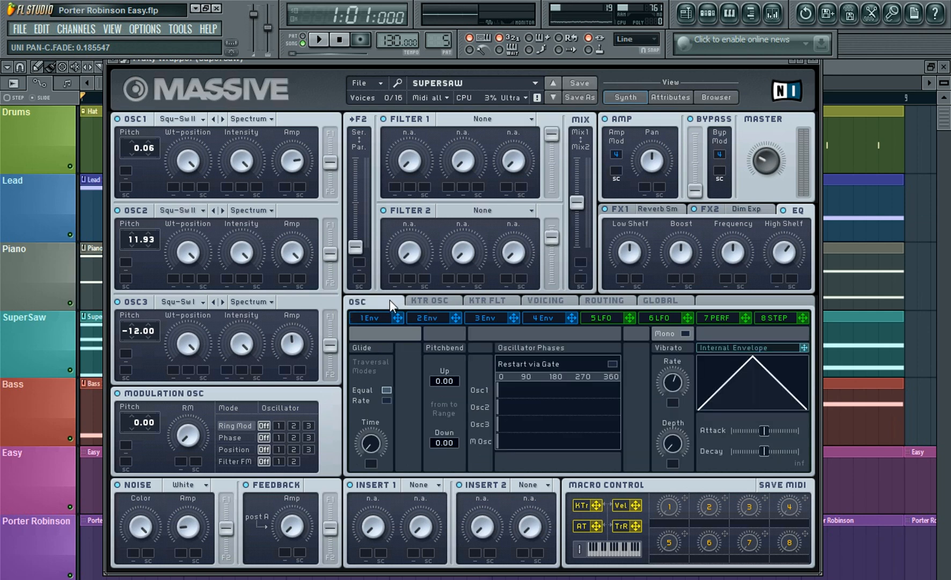
click(440, 300)
click(485, 300)
click(604, 300)
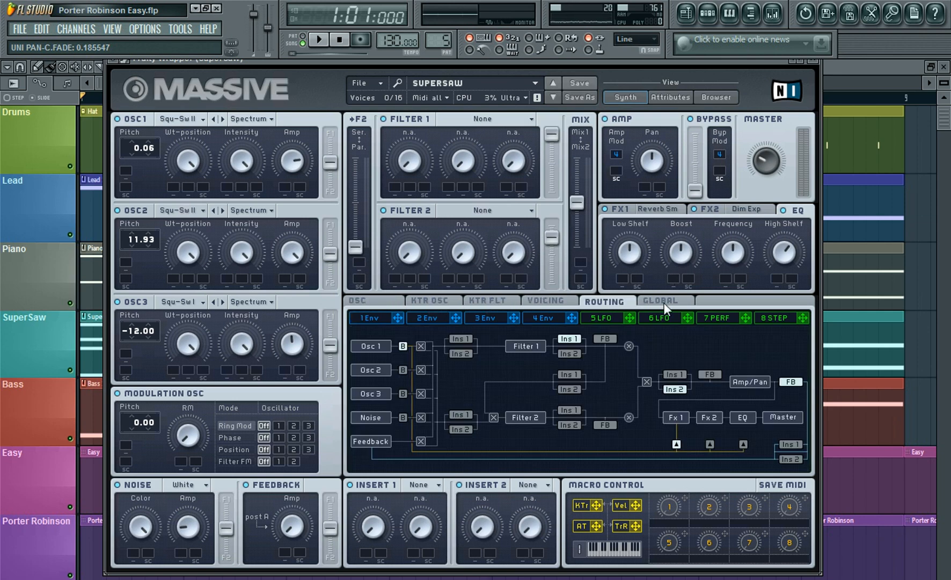
click(664, 301)
click(546, 300)
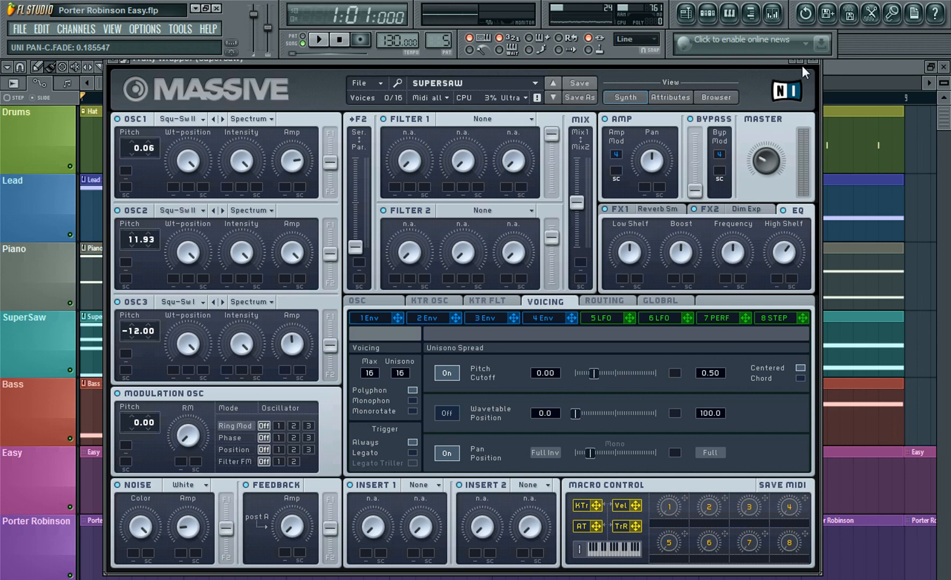
Bring up the mixer with the SuperSaw track's effects and close the Massive window
click(781, 22)
drag(379, 177, 478, 178)
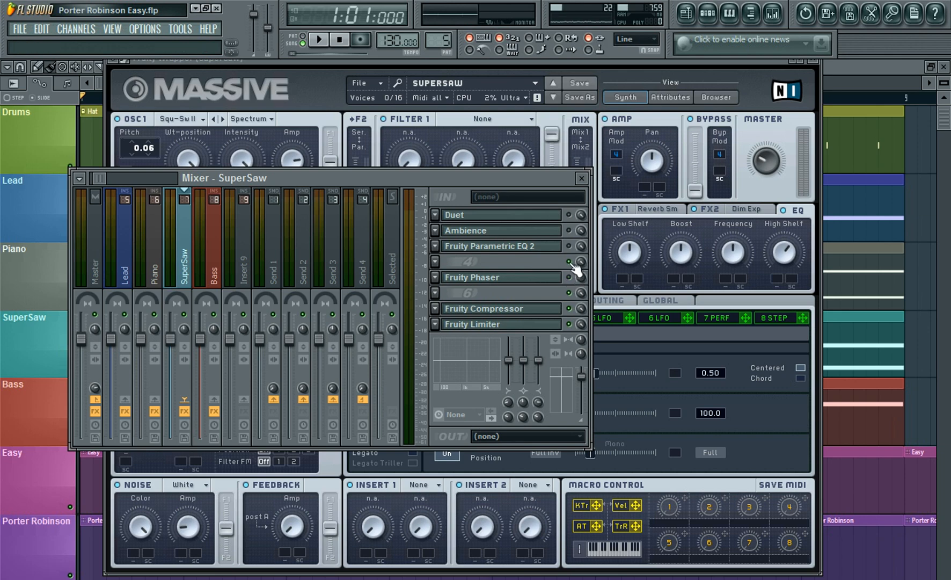
click(820, 70)
click(820, 70)
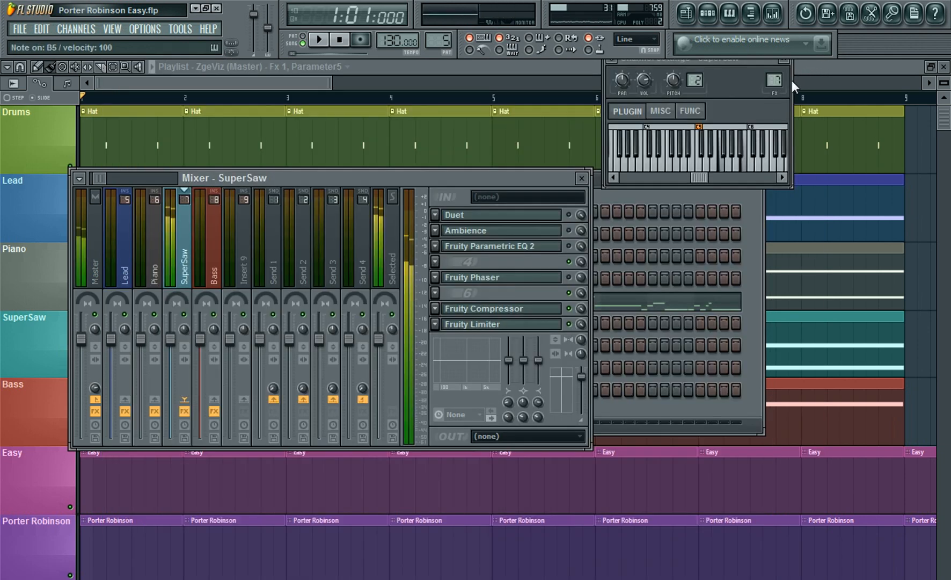
Bring up the step sequencer and arrange it, the channel settings and the mixer so the channel buttons and SuperSaw effects are both accessible
click(715, 22)
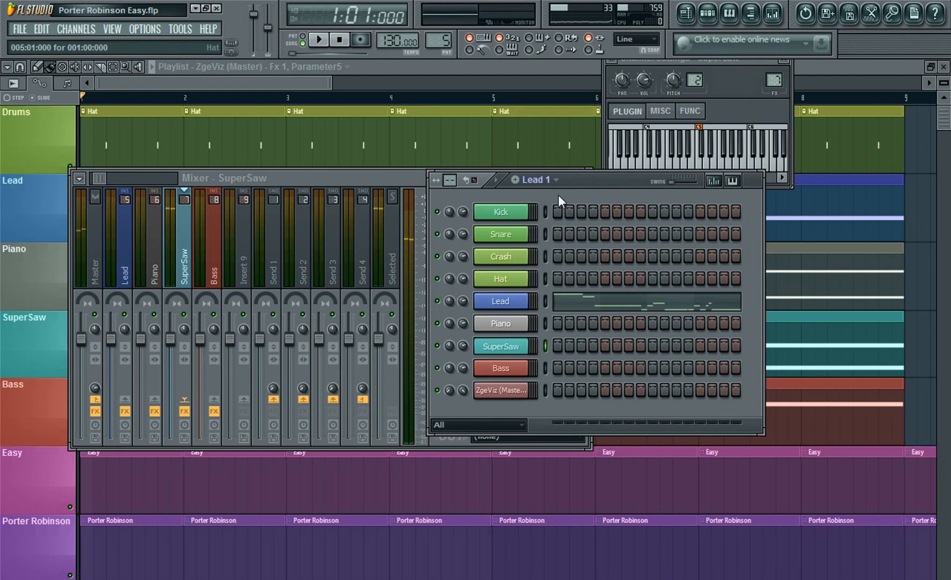
click(555, 180)
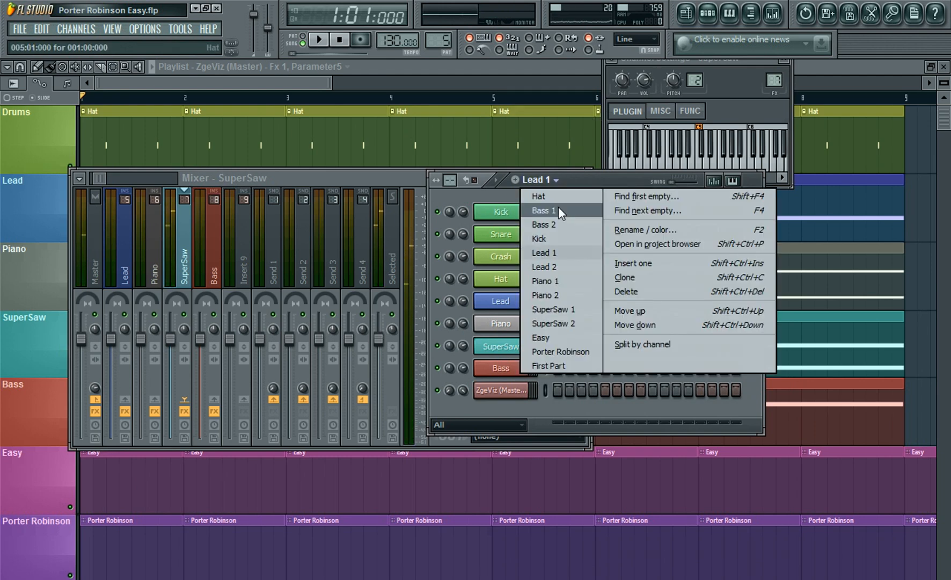
click(392, 183)
click(586, 178)
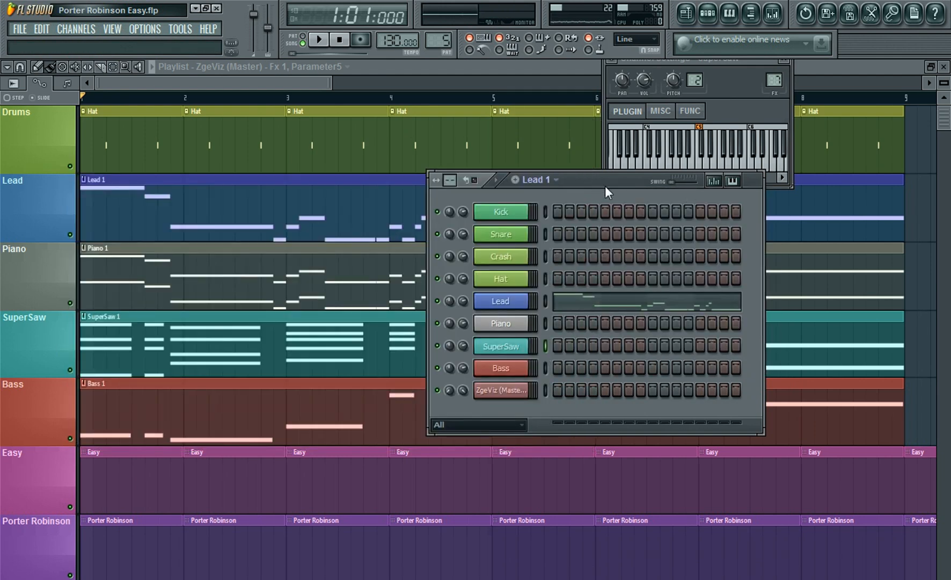
drag(605, 186, 303, 180)
drag(739, 75, 686, 253)
click(773, 15)
drag(537, 197, 758, 178)
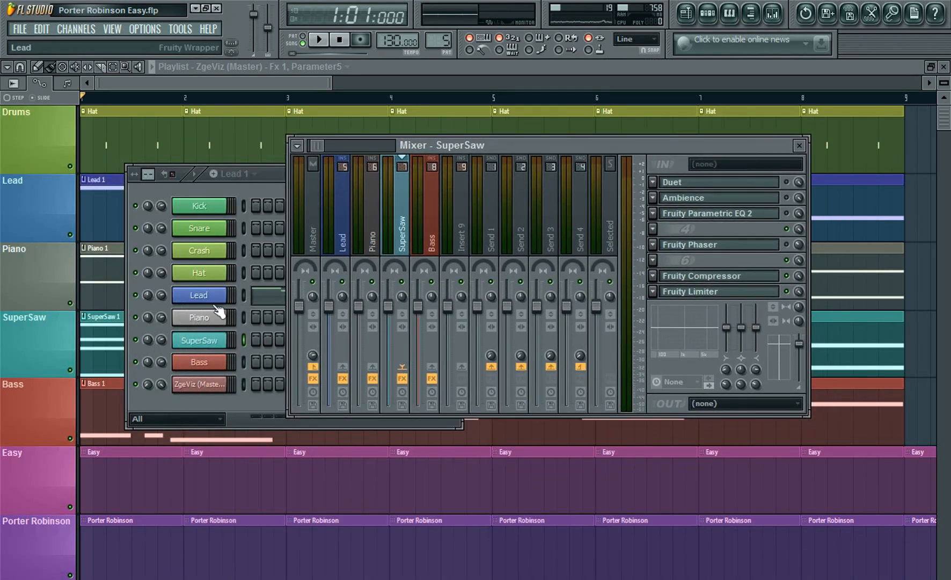
Reopen the SuperSaw channel's Massive, shift its window aside, and place the mixer over the lower part of the workspace
click(207, 340)
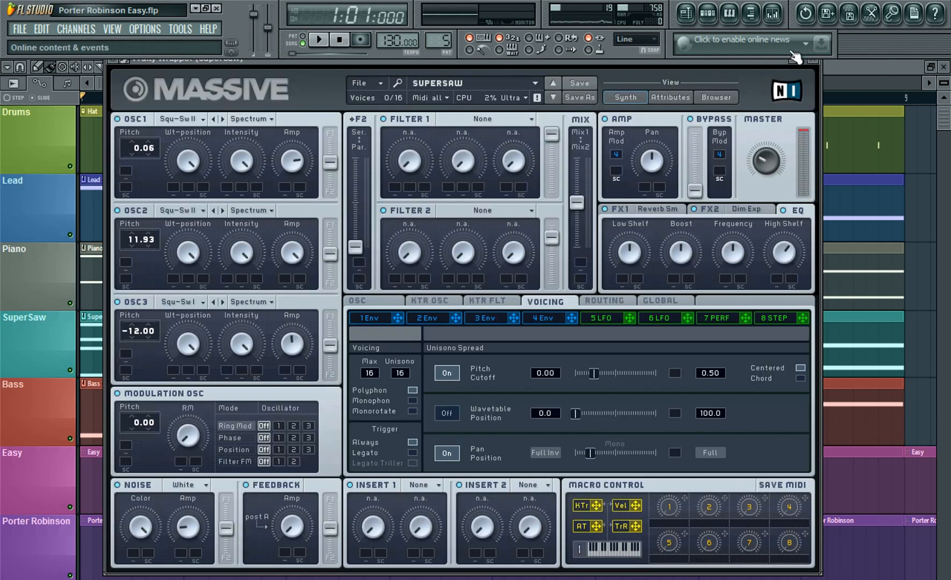
drag(796, 57, 677, 56)
click(773, 15)
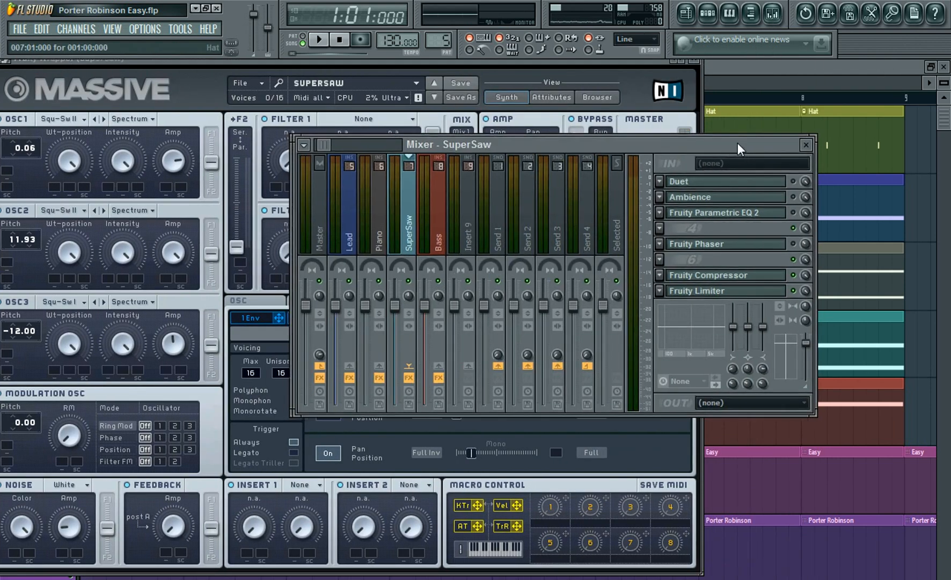
drag(738, 143, 764, 247)
click(661, 168)
click(747, 246)
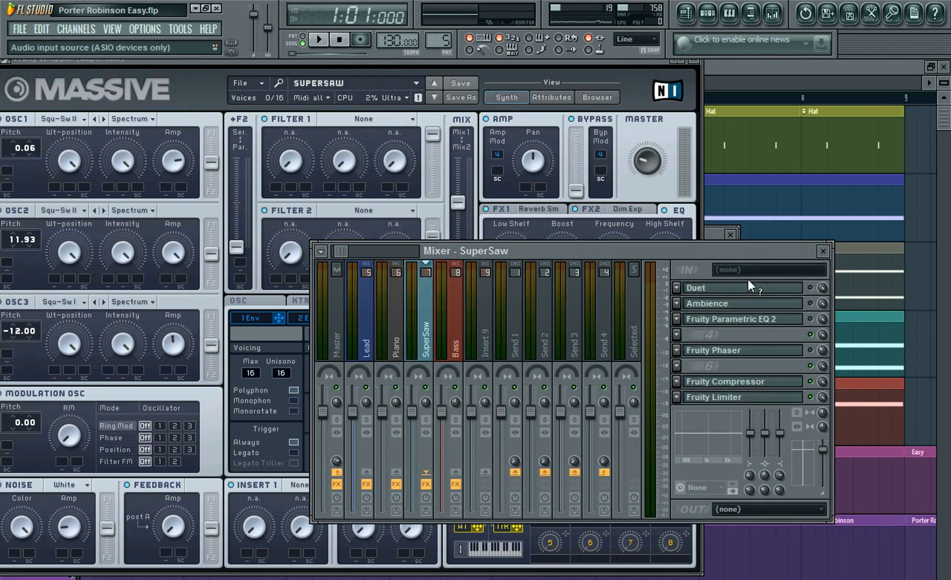
Open the Duet effect on the SuperSaw track, examine its two voices and input settings, and close it
click(792, 290)
drag(175, 156, 566, 194)
click(830, 258)
click(829, 255)
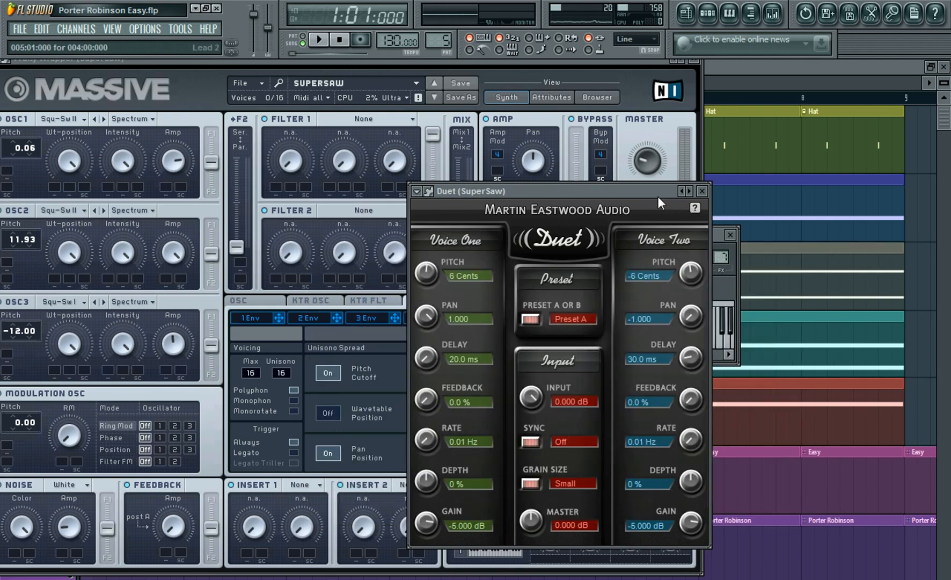
drag(658, 193, 857, 225)
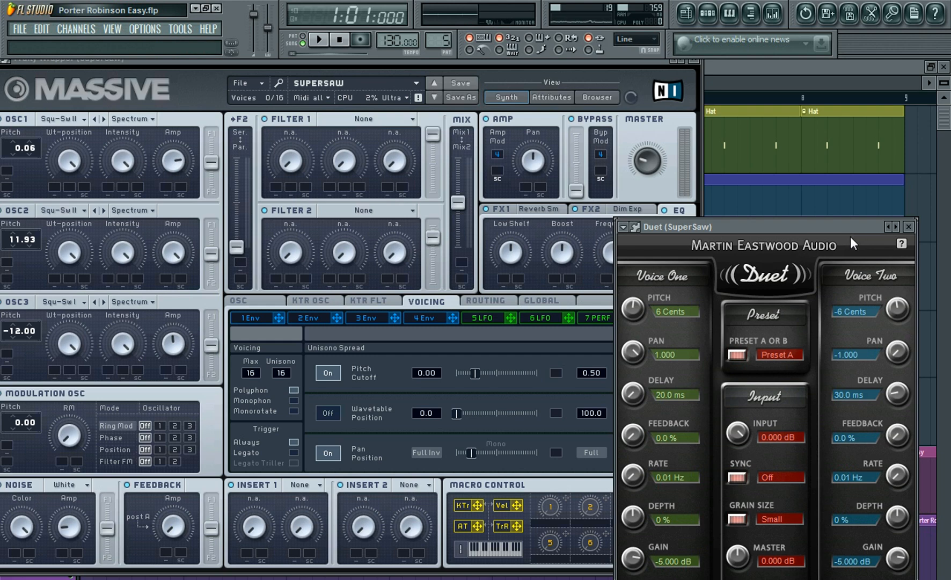
drag(829, 225, 758, 187)
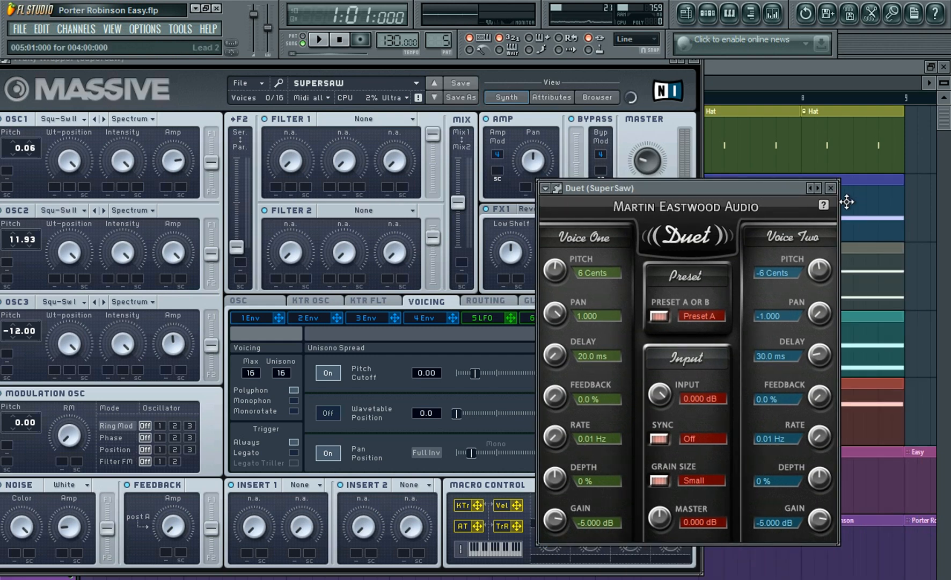
click(831, 189)
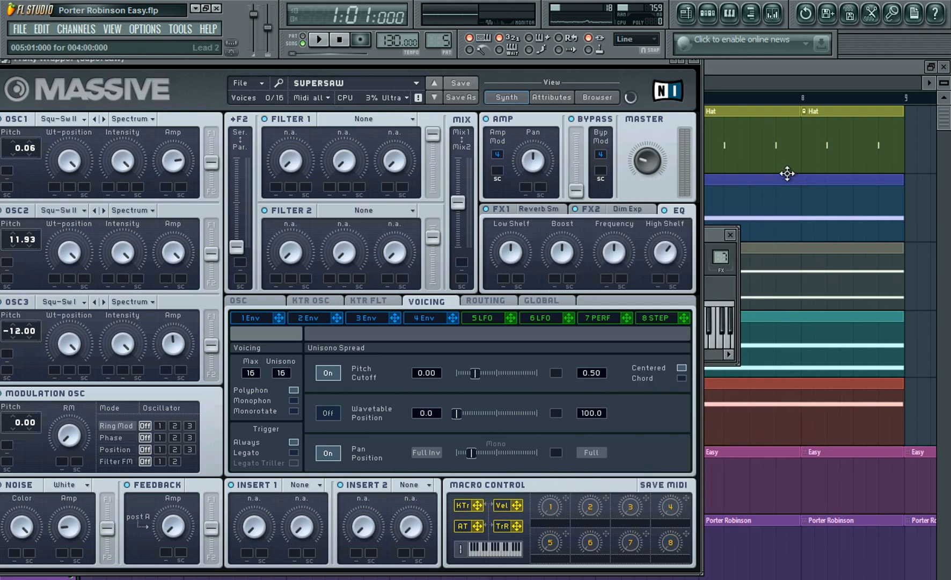
Reopen the mixer, examine the Ambience reverb settings on the SuperSaw track, and close the reverb
click(772, 13)
drag(624, 307, 703, 322)
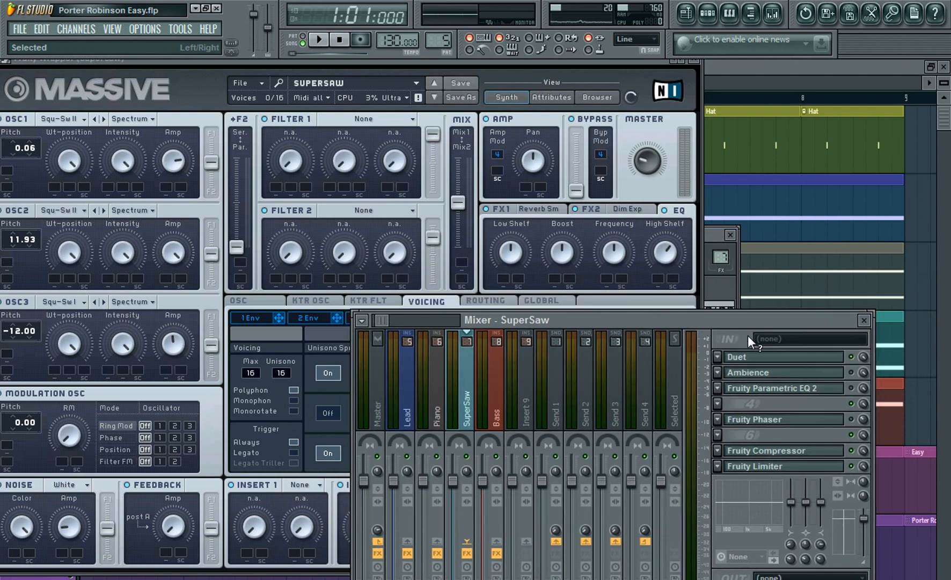
click(839, 375)
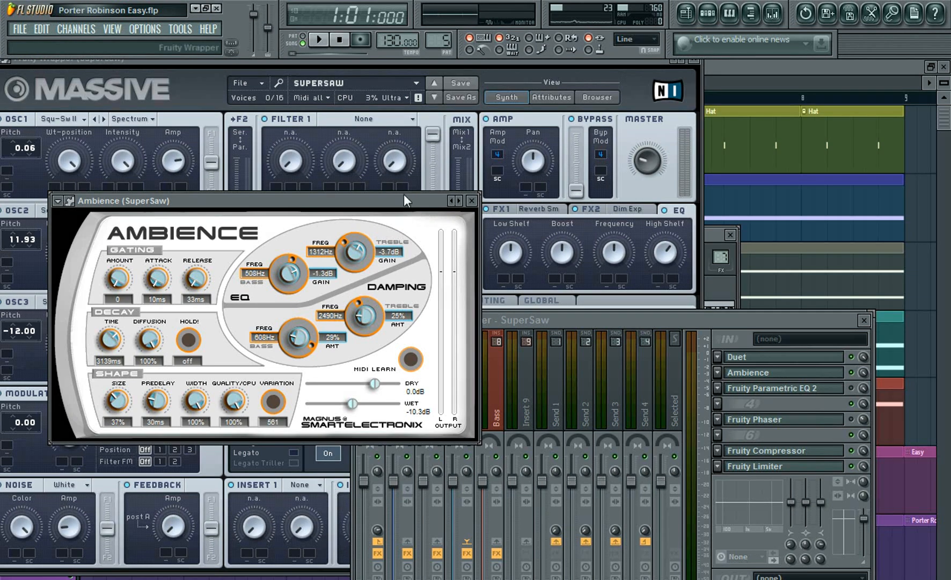
drag(404, 198, 597, 180)
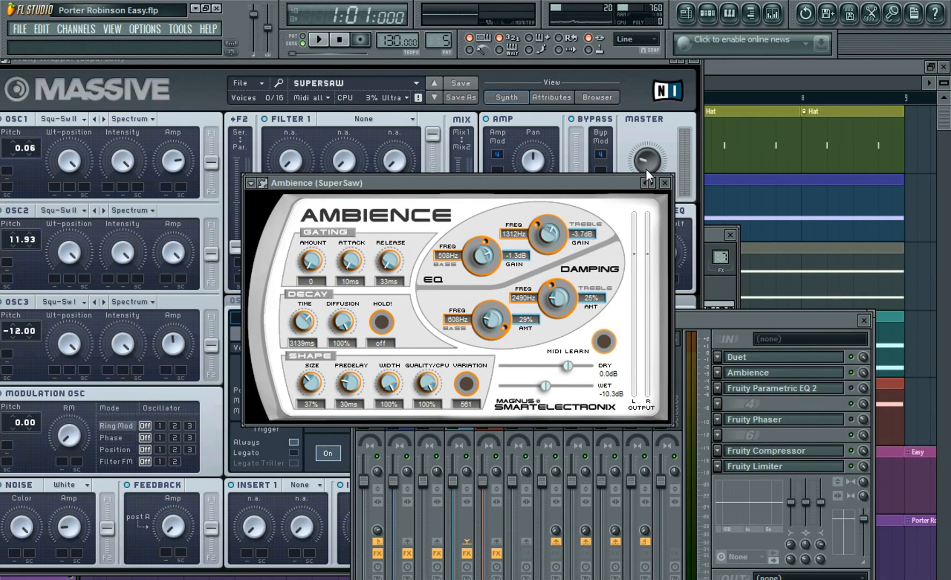
click(665, 183)
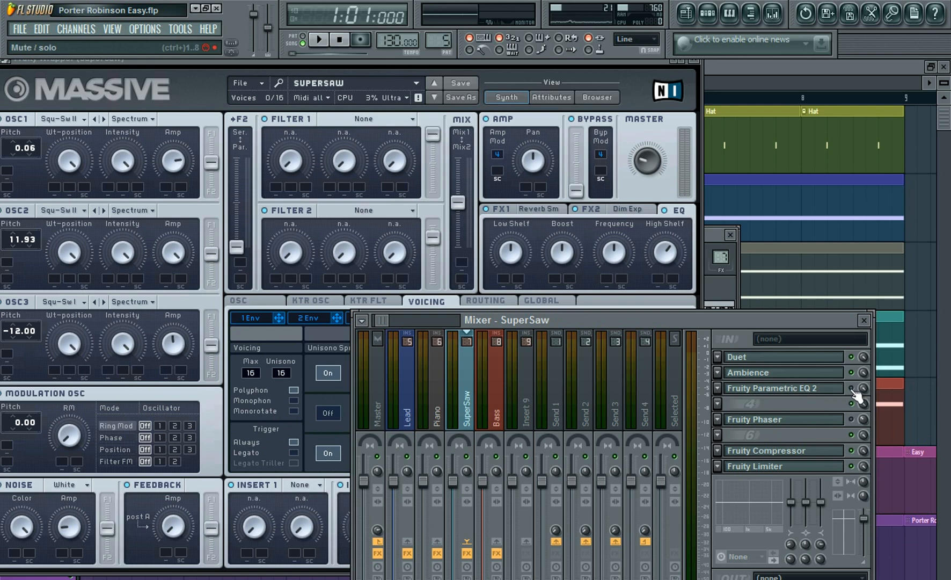
Examine the Fruity Parametric EQ 2 curve and the Fruity Phaser settings on the SuperSaw track, closing each plugin
click(818, 389)
drag(403, 226, 557, 255)
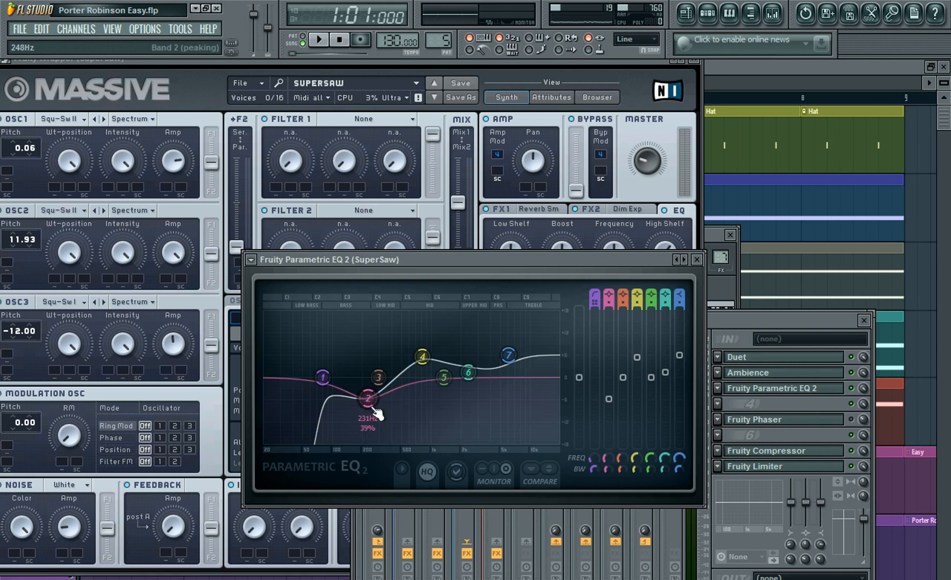
click(696, 259)
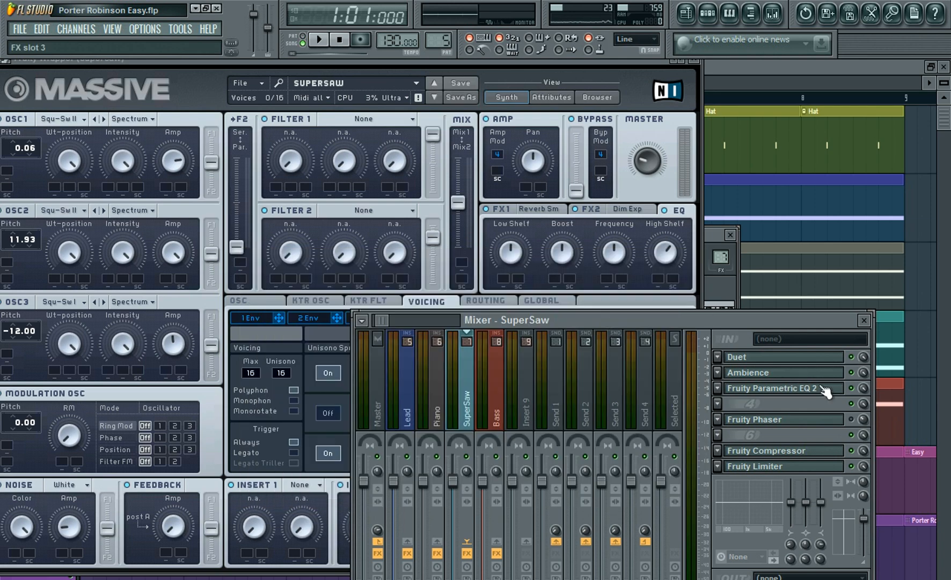
click(837, 420)
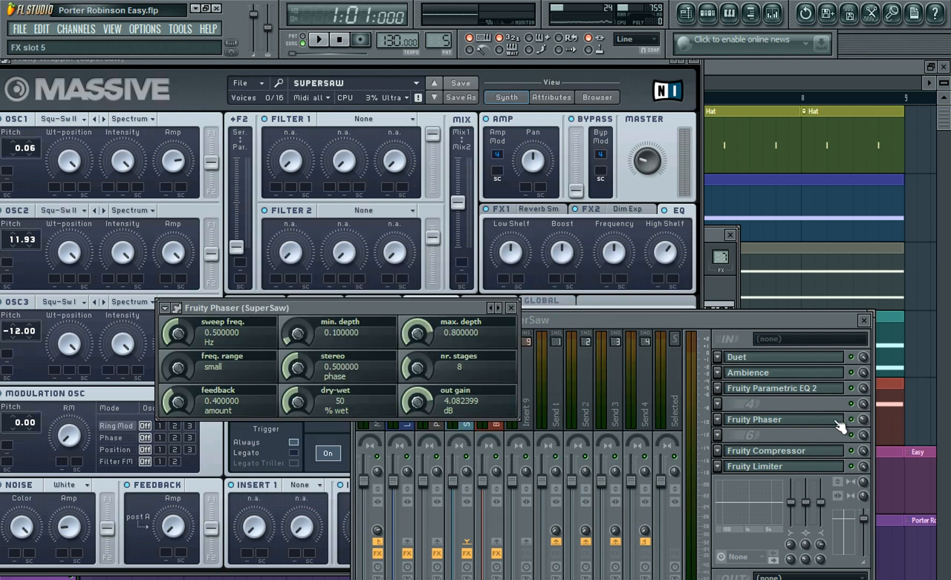
click(511, 307)
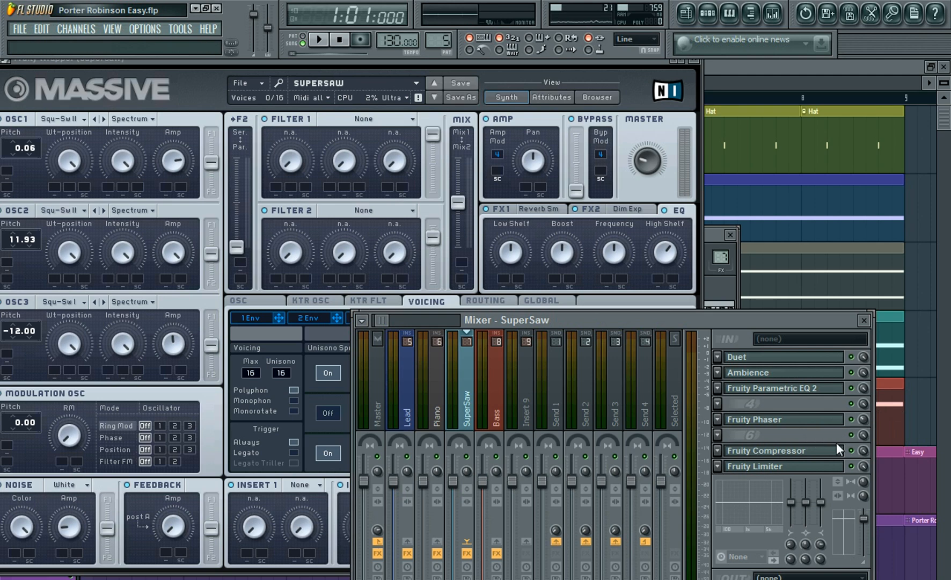
Open Fruity Limiter on the SuperSaw track, examine its compressor settings, and close it
click(777, 467)
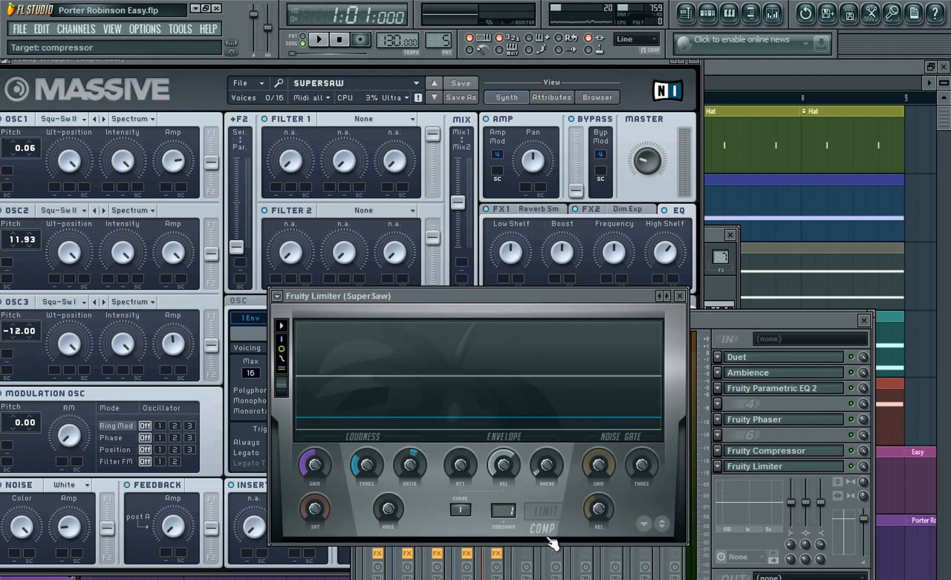
drag(480, 298, 470, 333)
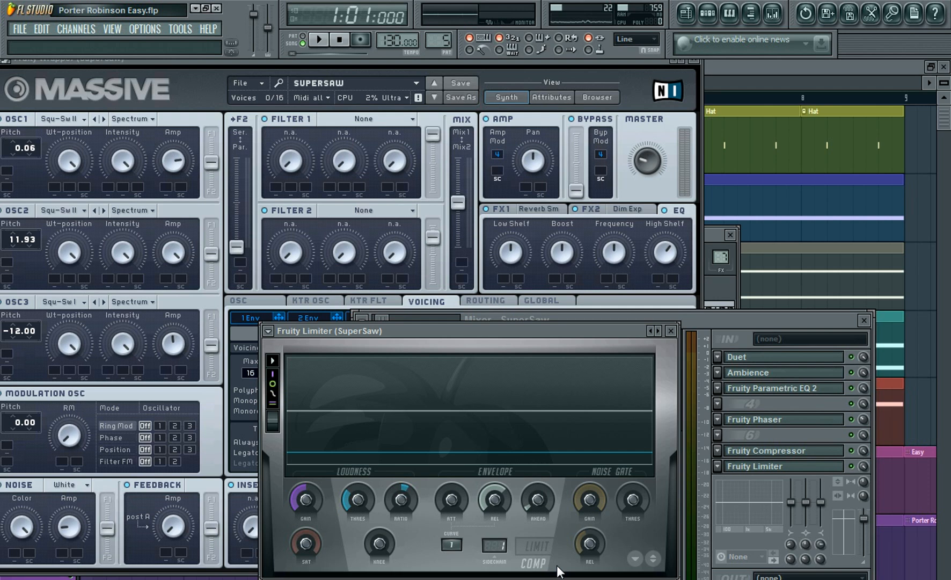
drag(639, 328, 607, 334)
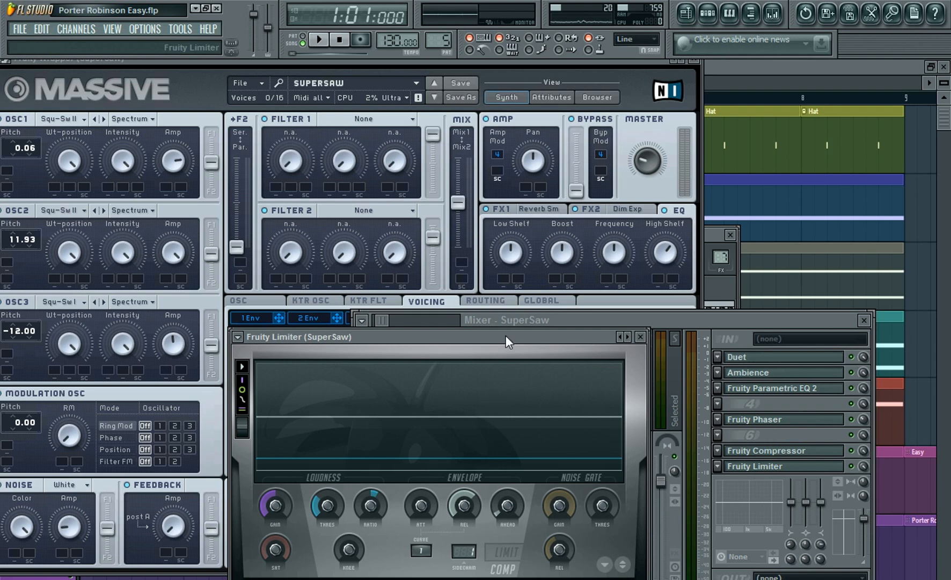
drag(505, 335, 513, 333)
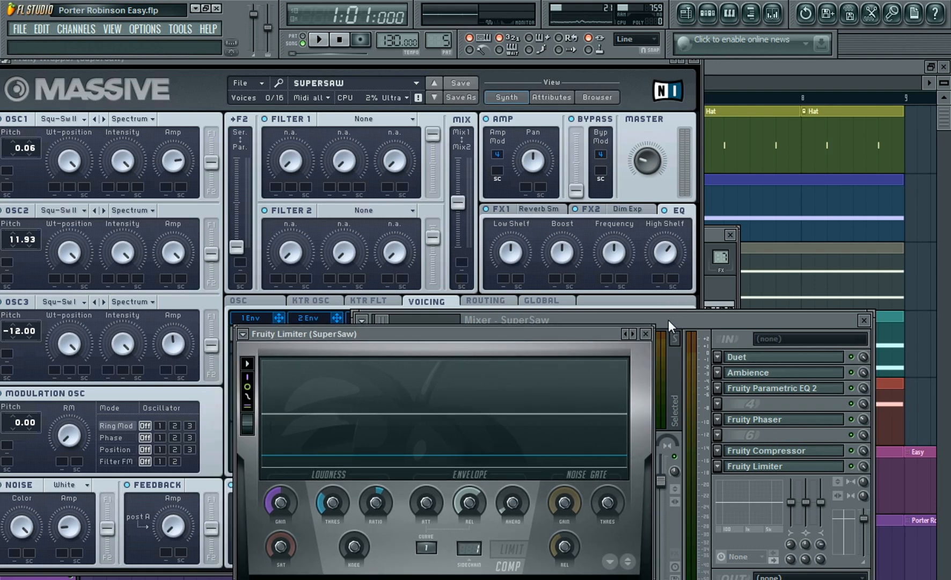
click(655, 332)
Open Fruity Compressor on the SuperSaw track, examine its threshold, ratio, gain, attack and release settings, and close it
click(785, 451)
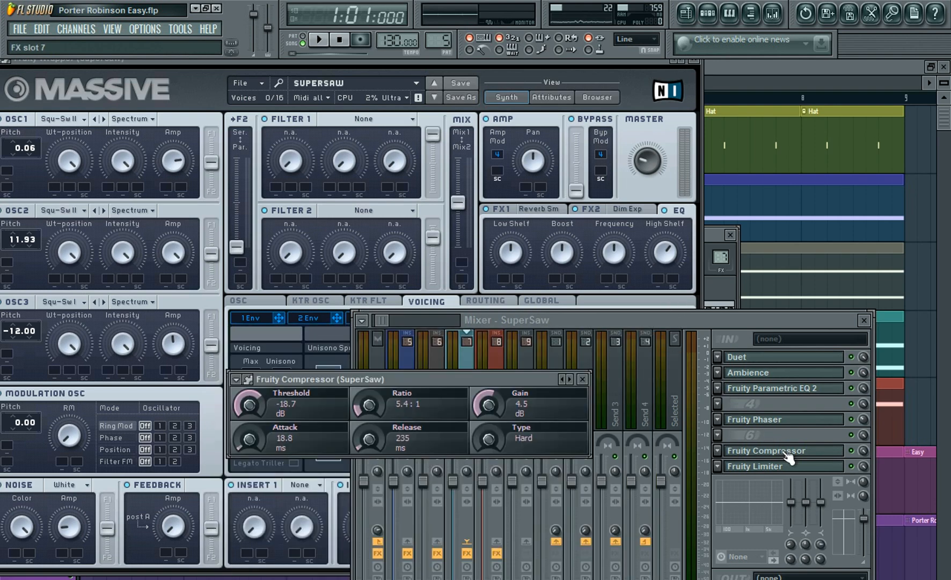
drag(491, 379, 539, 365)
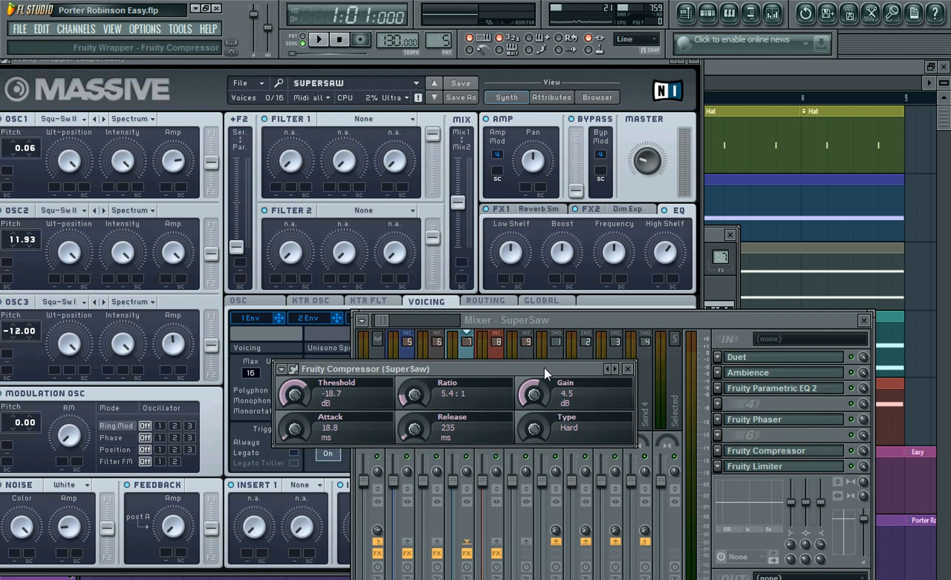
click(628, 370)
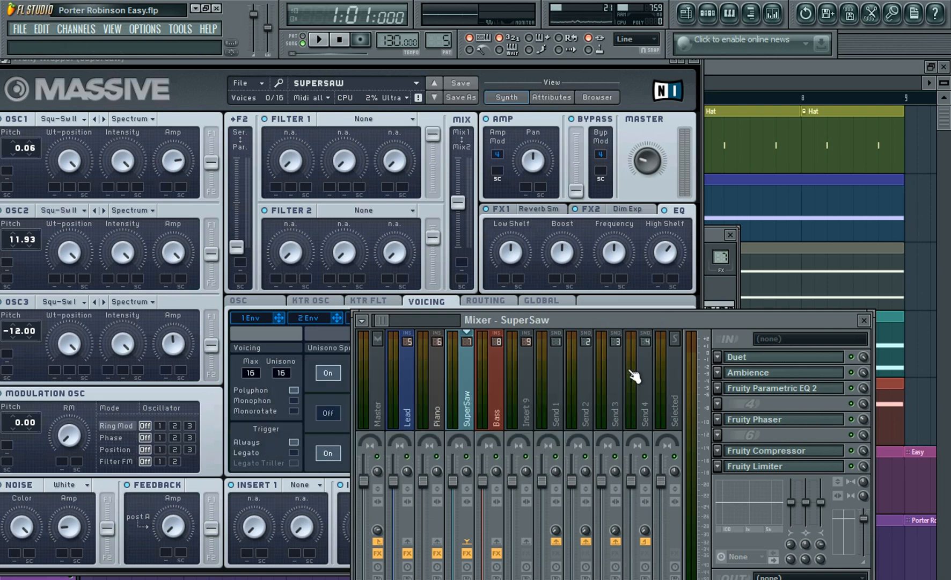
Close the SuperSaw's Massive patch, open the Bass channel's Massive patch, and play test notes while viewing its settings
drag(640, 61, 656, 48)
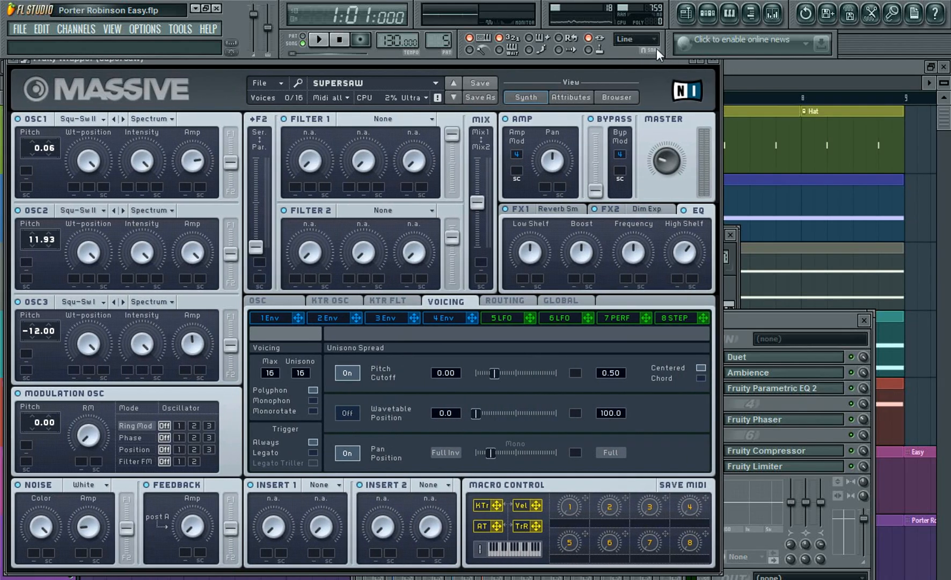
click(718, 65)
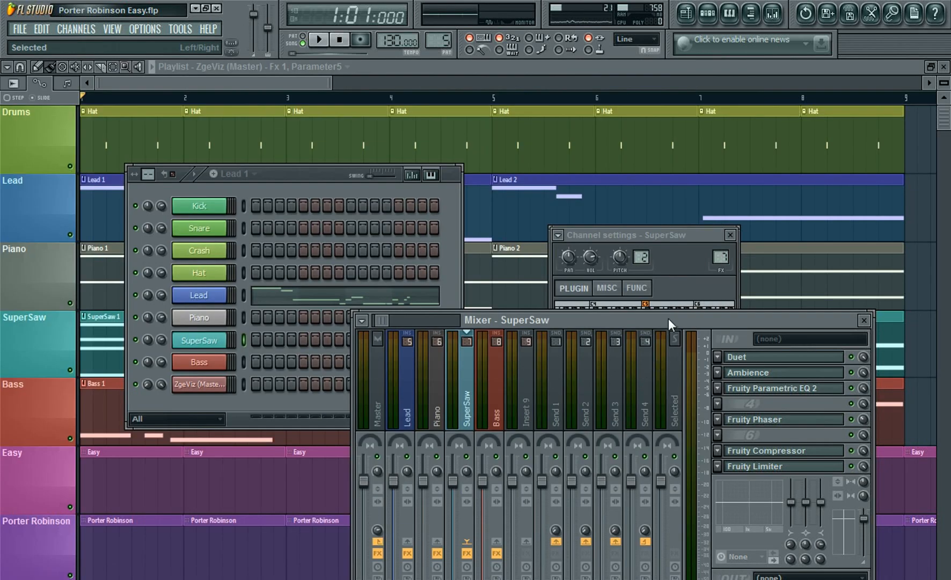
drag(671, 323, 709, 228)
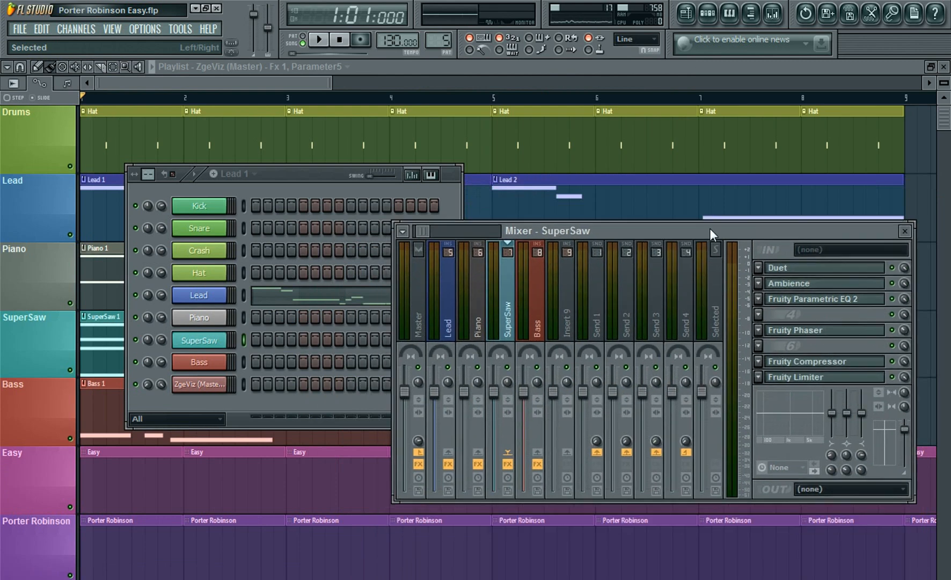
click(205, 363)
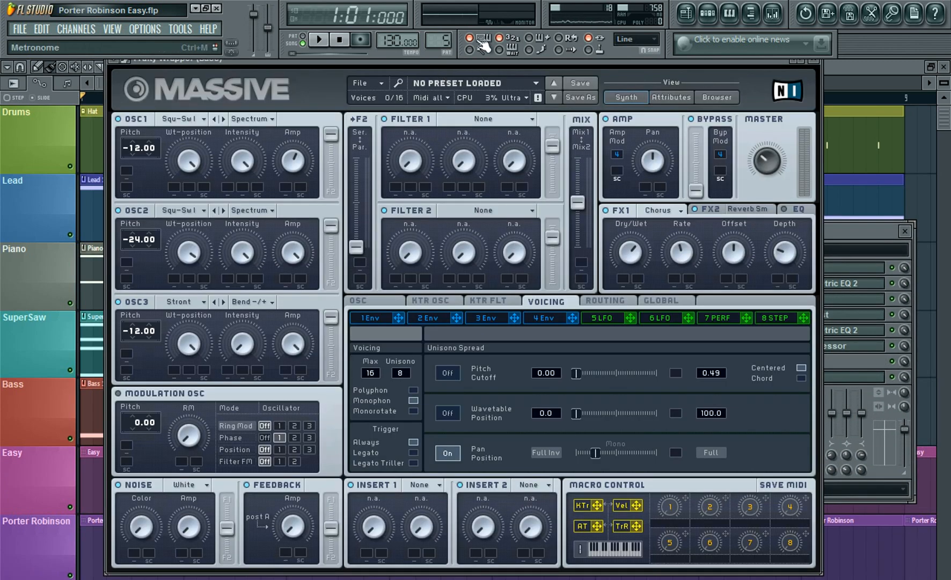
key(b)
key(m)
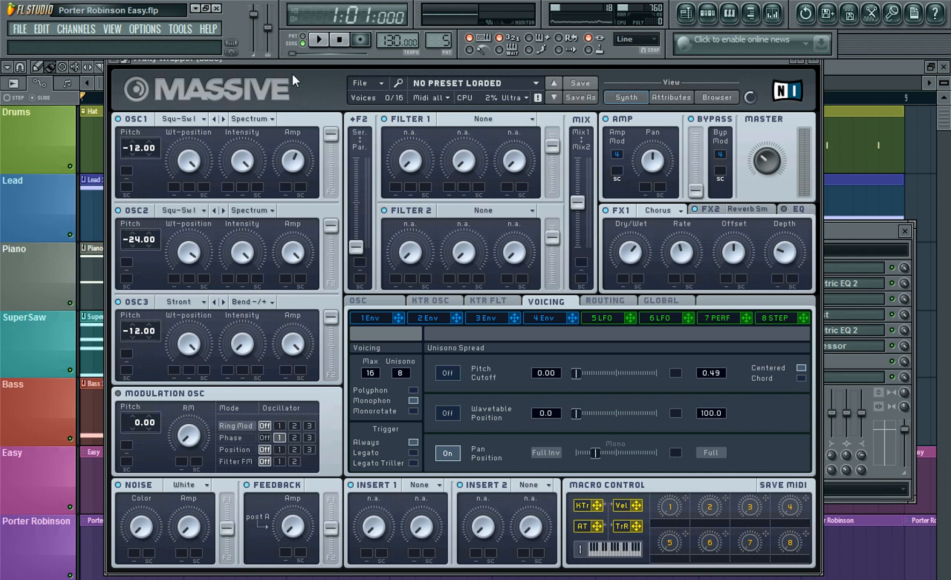
mouse_move(309, 63)
mouse_down()
mouse_move(352, 66)
mouse_move(308, 62)
mouse_up()
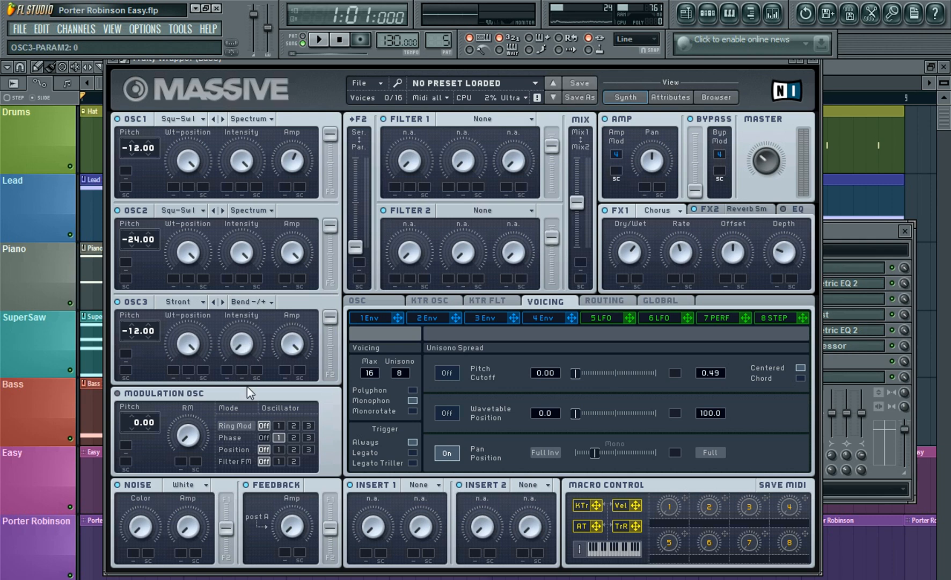
Examine the wavetable mode options of OSC3 in the Bass patch and select Bend -/+
click(262, 306)
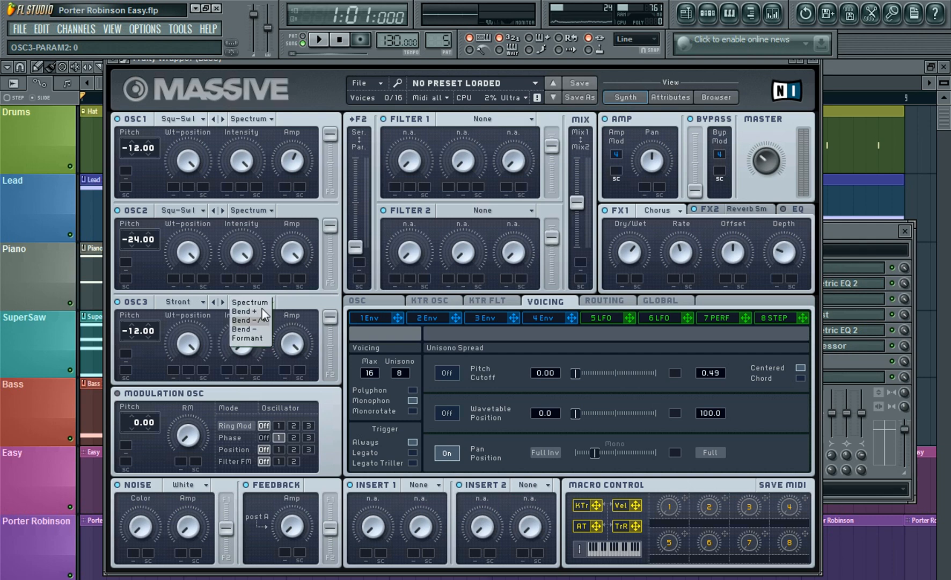
click(289, 305)
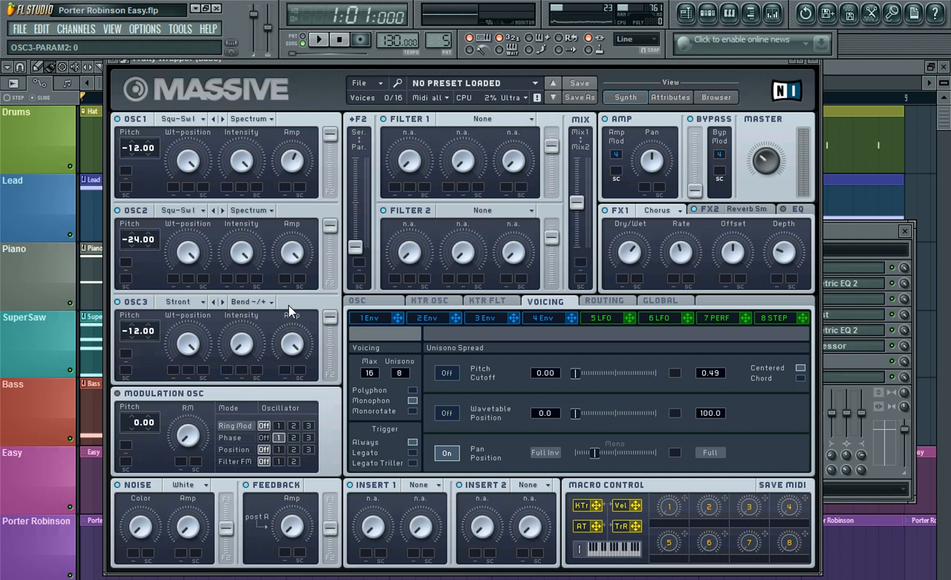
click(271, 305)
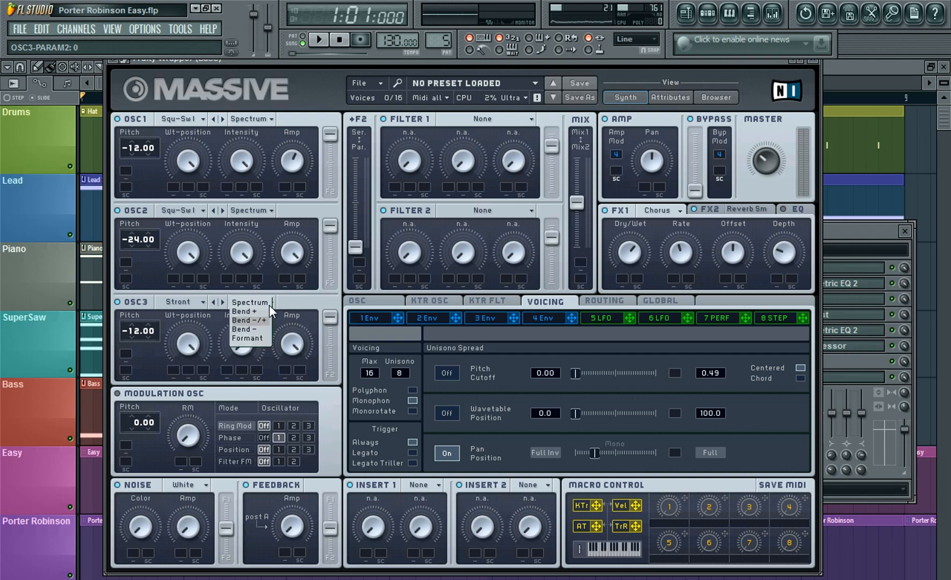
click(265, 319)
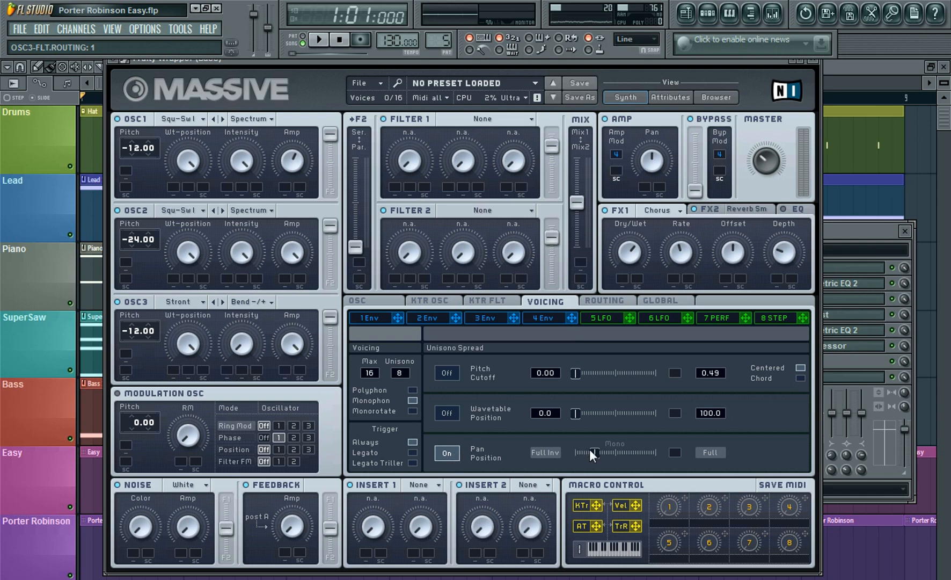
Lower the Bass patch's unison pan position spread to about 0.128 and show its oscillator phase settings
mouse_move(589, 449)
mouse_down()
mouse_move(645, 452)
mouse_move(575, 454)
mouse_move(655, 456)
mouse_move(575, 451)
mouse_up()
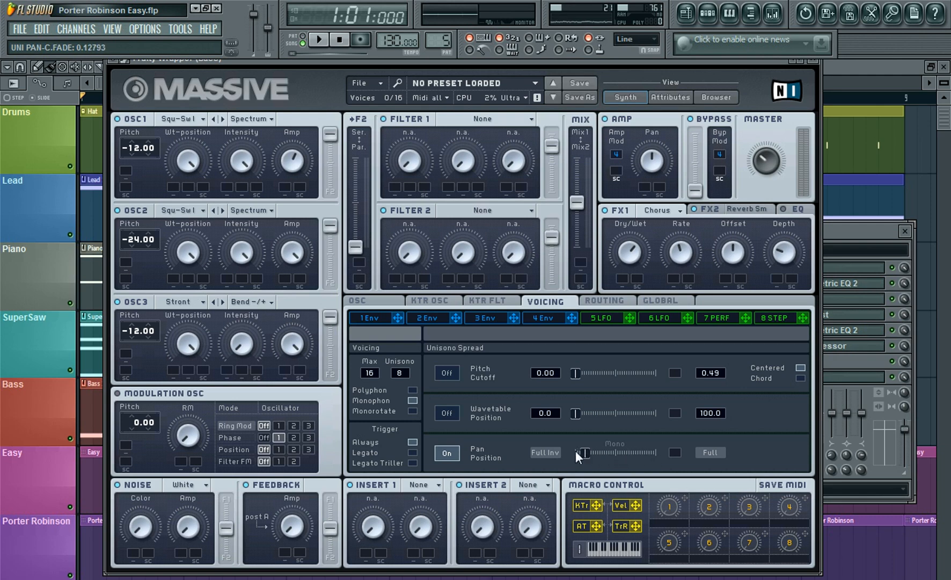
click(396, 303)
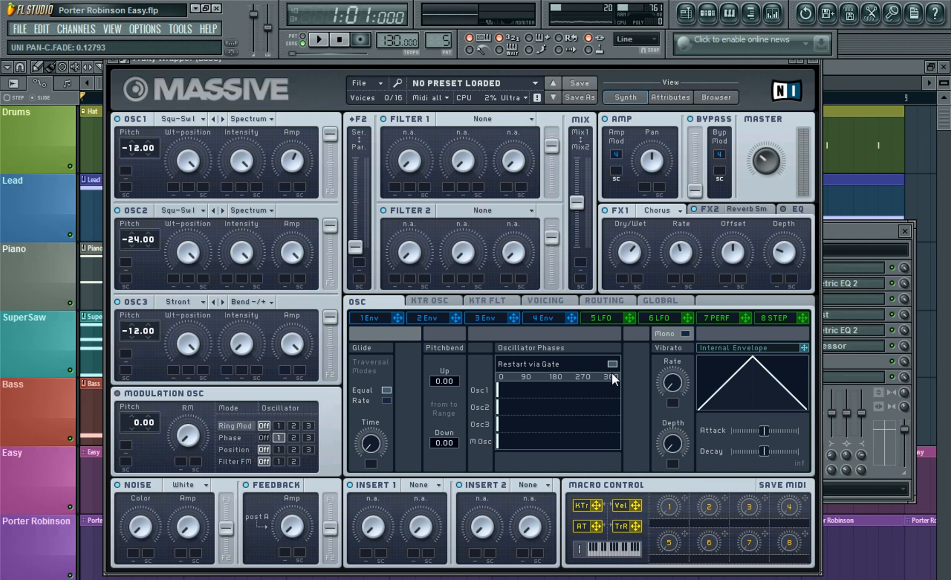
Bypass the FX1 Chorus in the Bass patch and check the Bass track's effect chain in the mixer, closing the mixer again
click(604, 210)
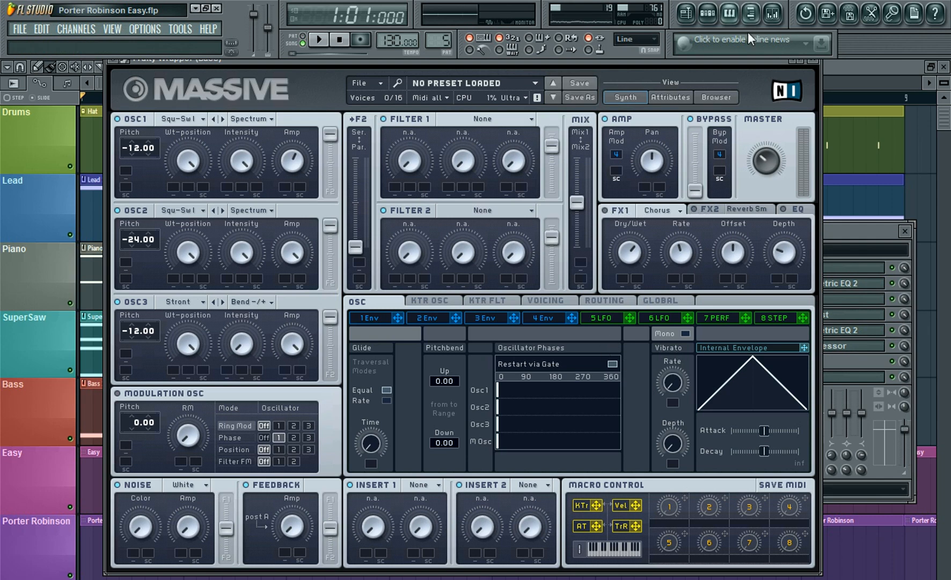
click(772, 13)
drag(558, 229, 316, 276)
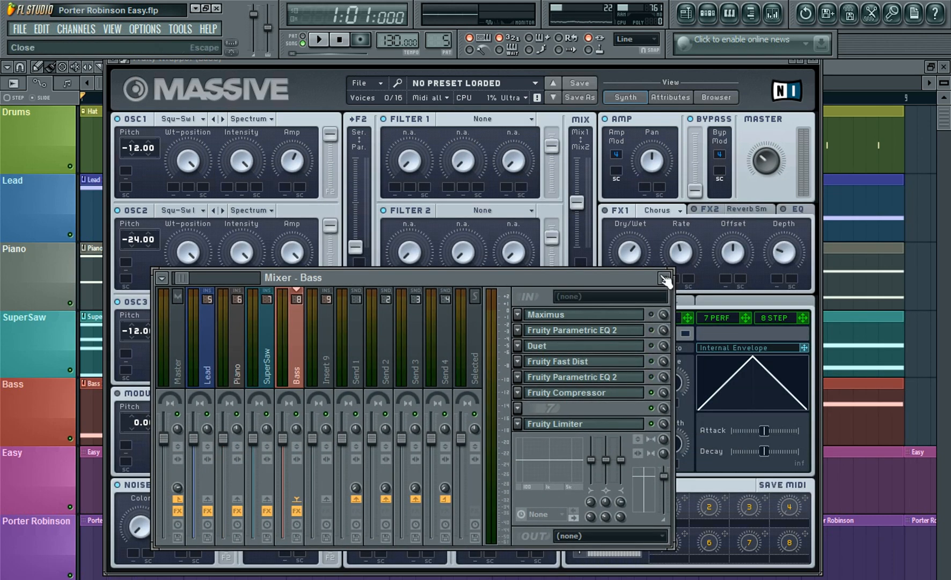
click(664, 278)
Play test notes on the Bass patch to compare its sound with Restart via Gate off and on
key(v)
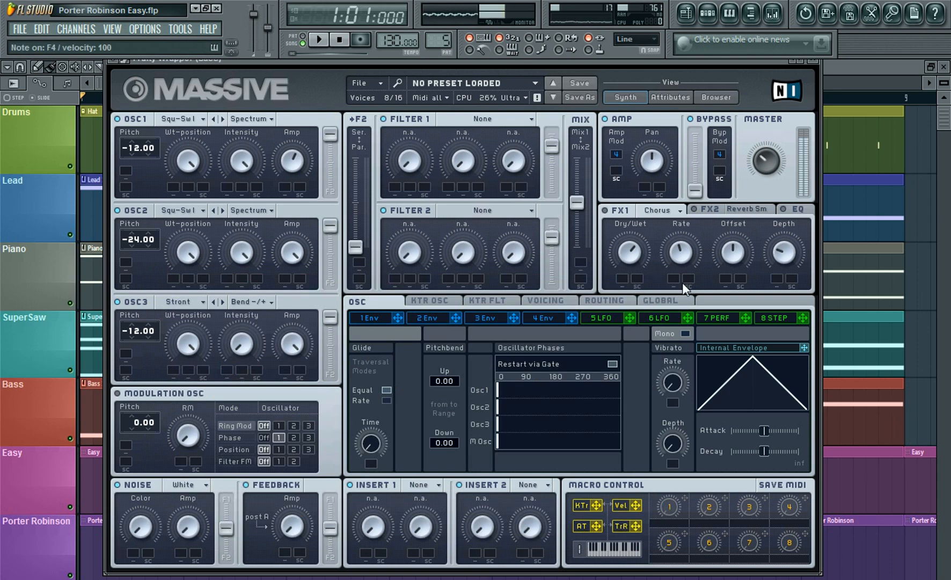
key(b)
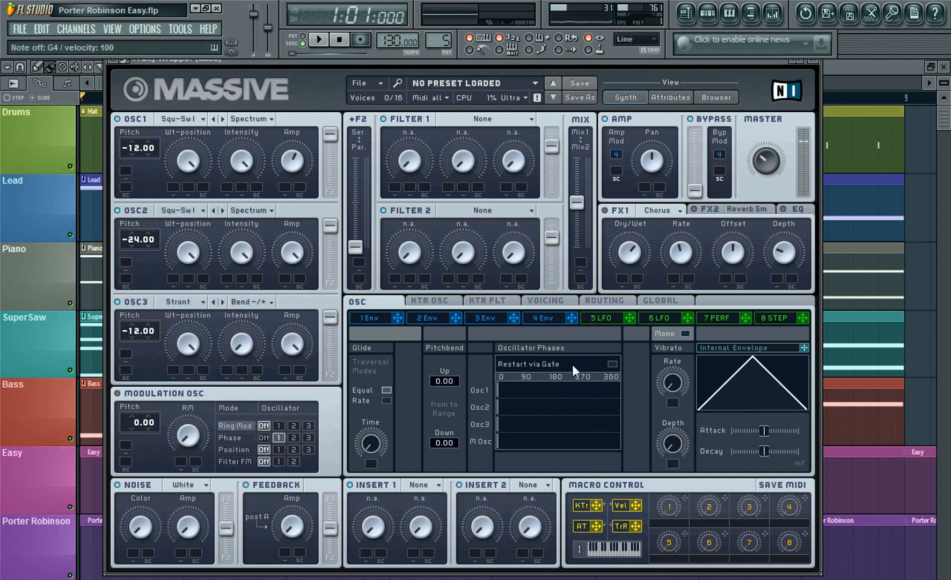
key(n)
key(c)
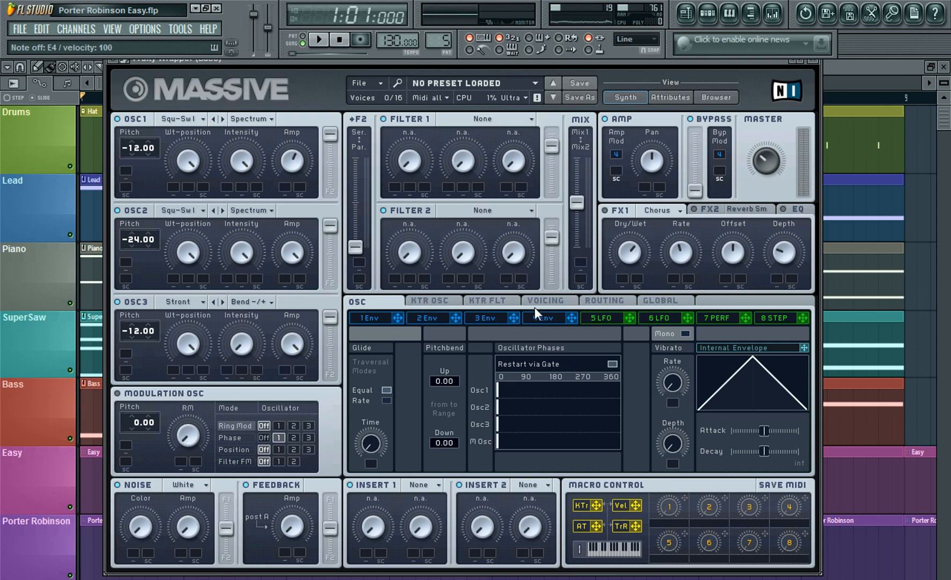
Examine the Bass patch's oscillator phases, oscillator and filter key tracking, routing, global and voicing settings
click(422, 300)
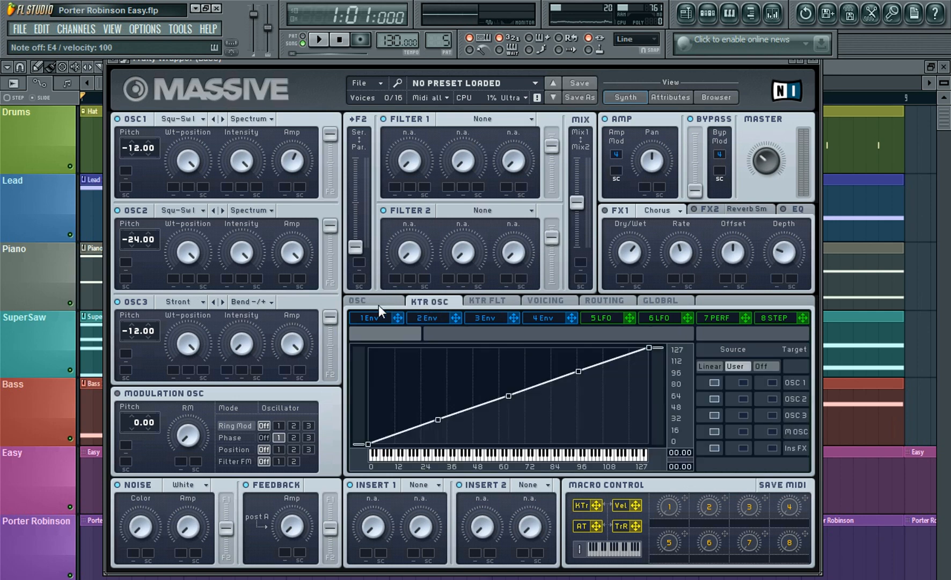
click(376, 301)
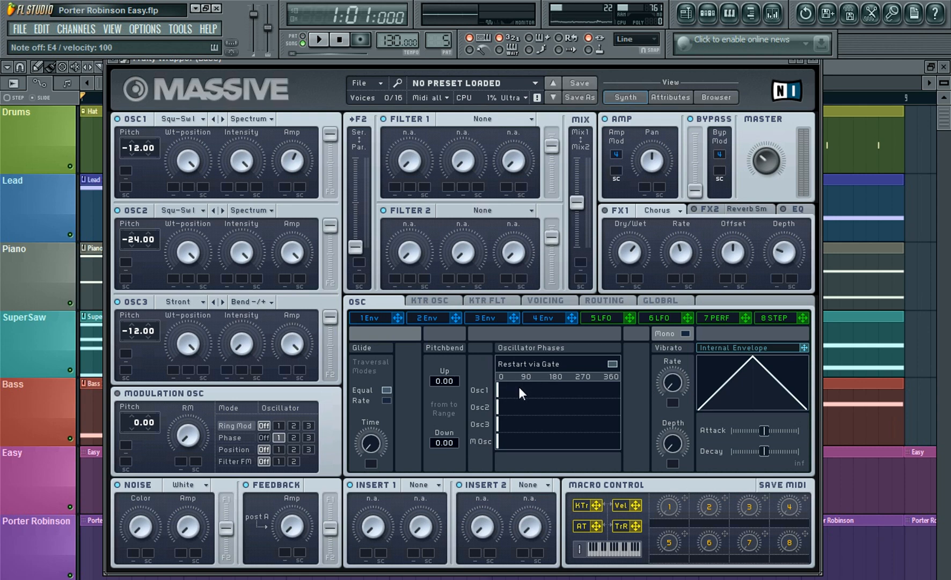
mouse_move(618, 405)
mouse_down()
mouse_move(492, 406)
mouse_move(592, 424)
mouse_move(555, 421)
mouse_up()
click(465, 299)
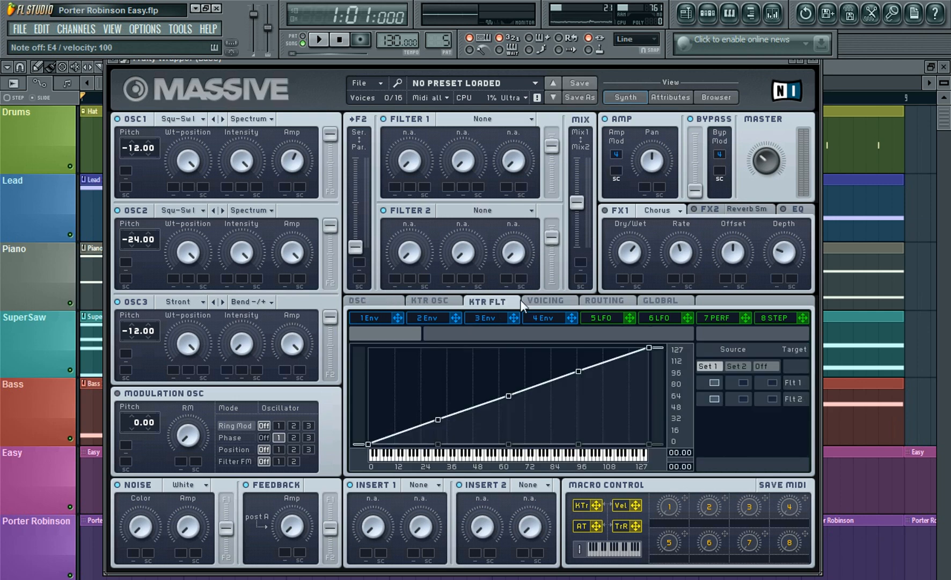
click(547, 300)
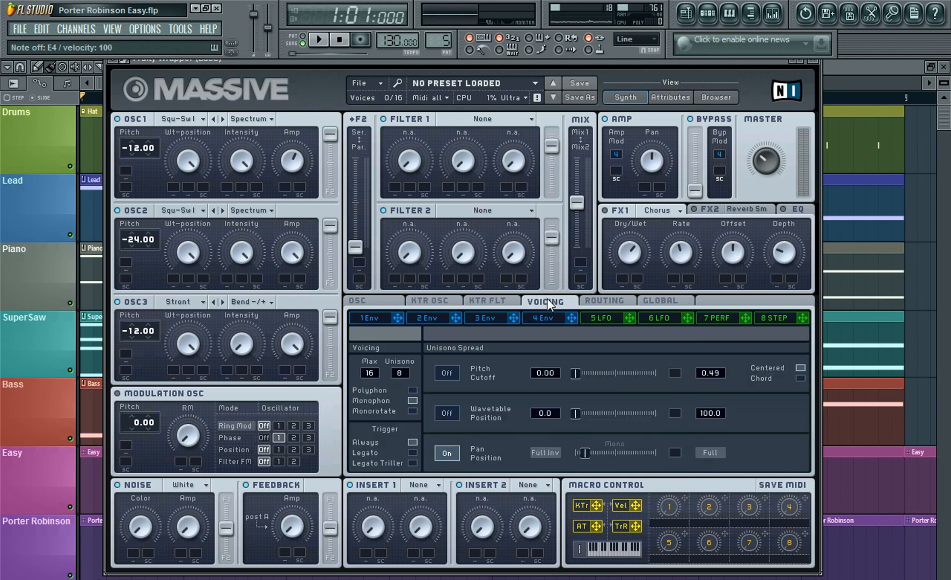
click(598, 302)
click(647, 301)
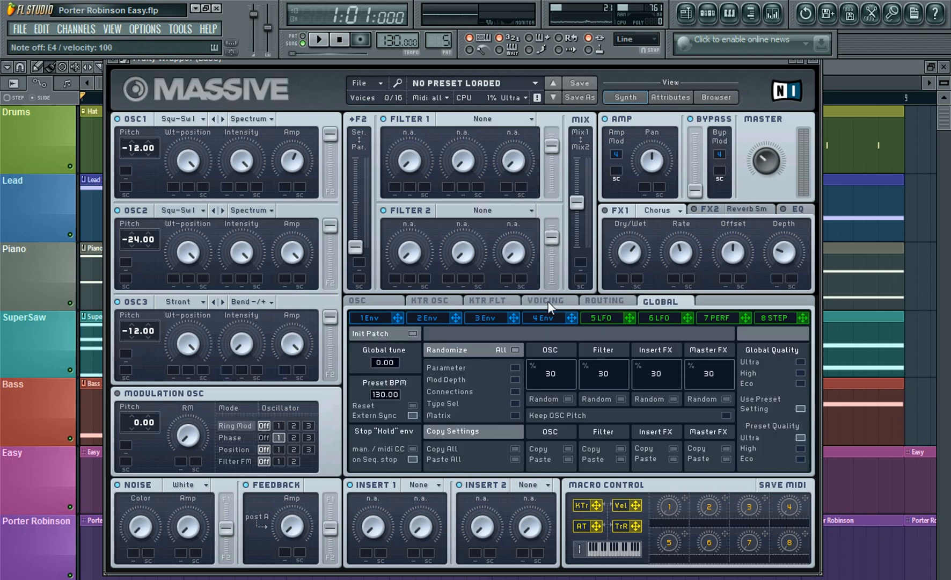
click(549, 301)
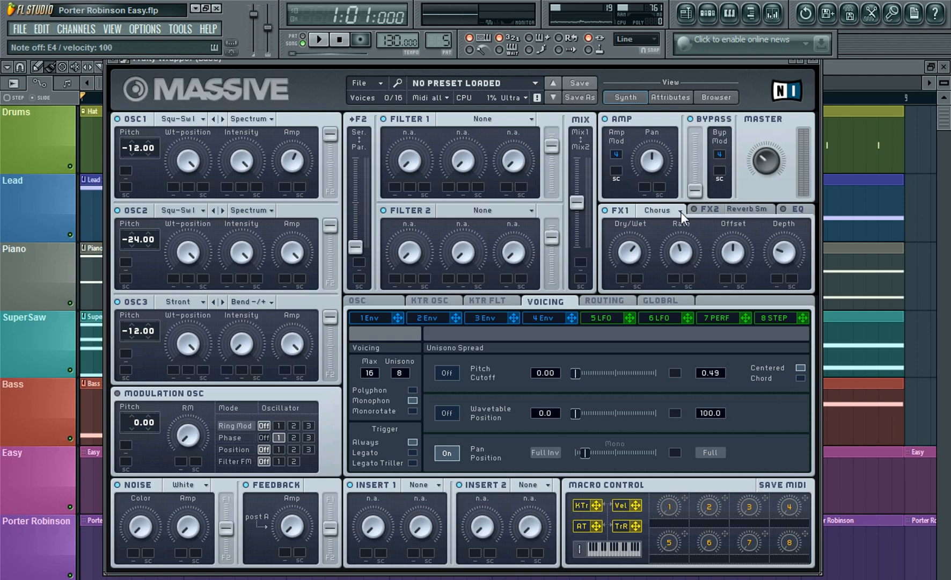
Bring up the channel rack, reopen the Bass patch, and examine its FX1 Chorus, FX2 Reverb Sm and EQ settings
click(858, 66)
click(707, 13)
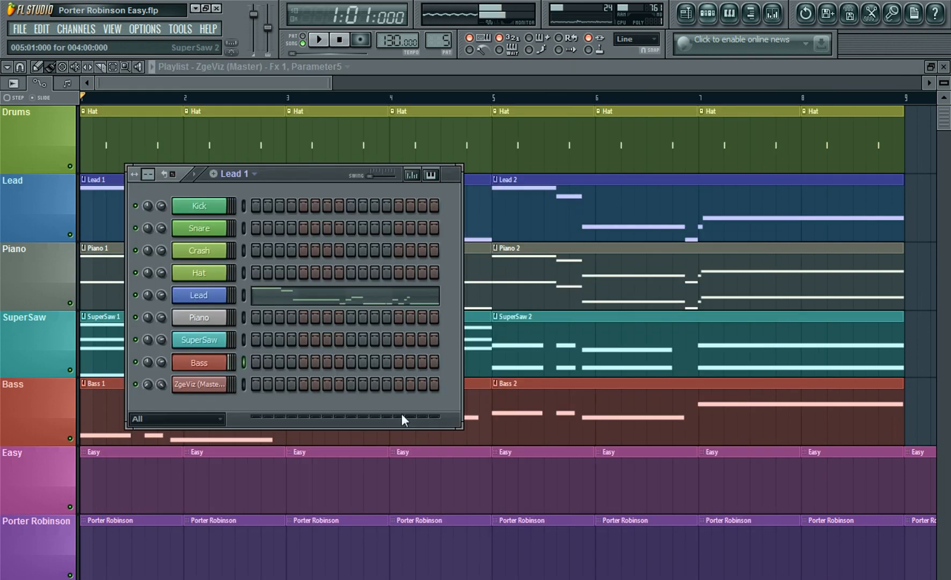
click(197, 363)
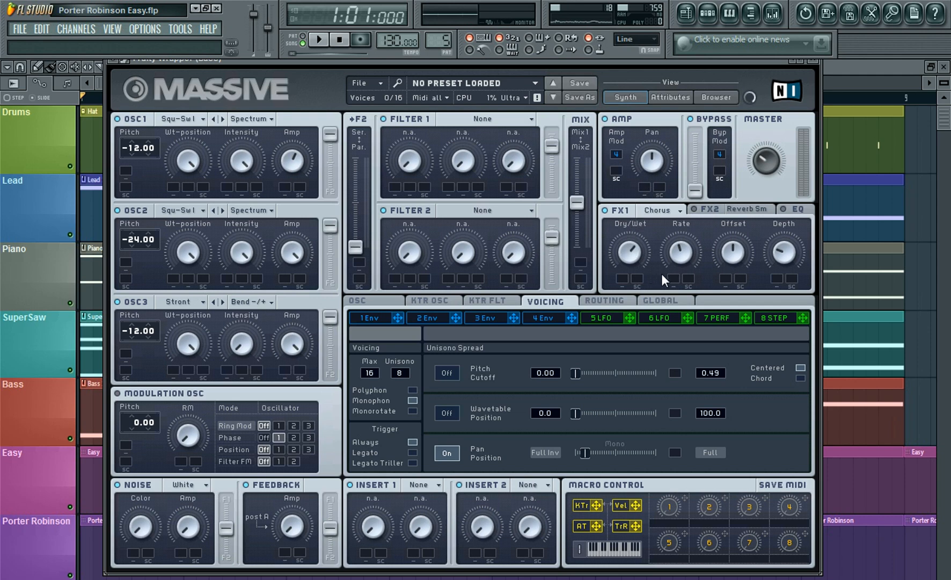
click(636, 251)
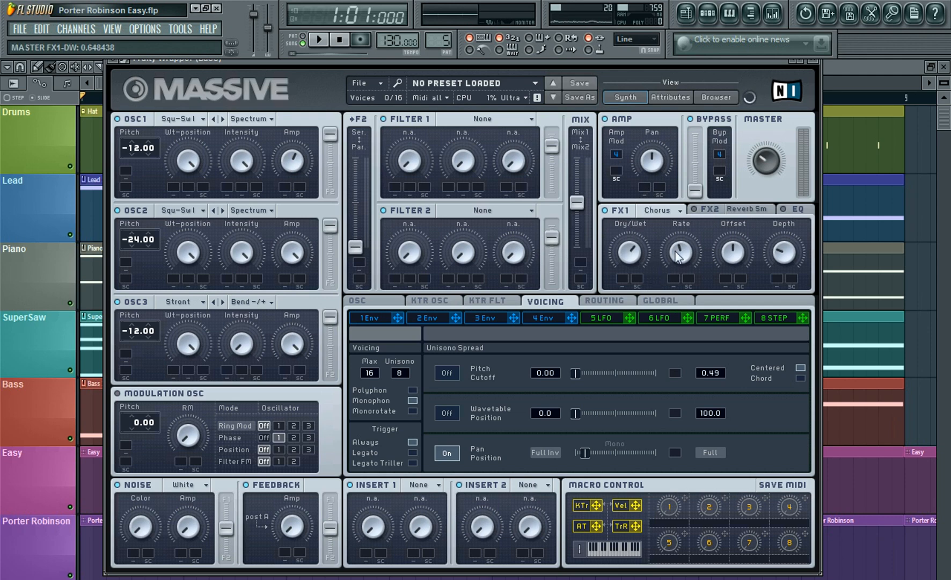
click(680, 252)
click(700, 211)
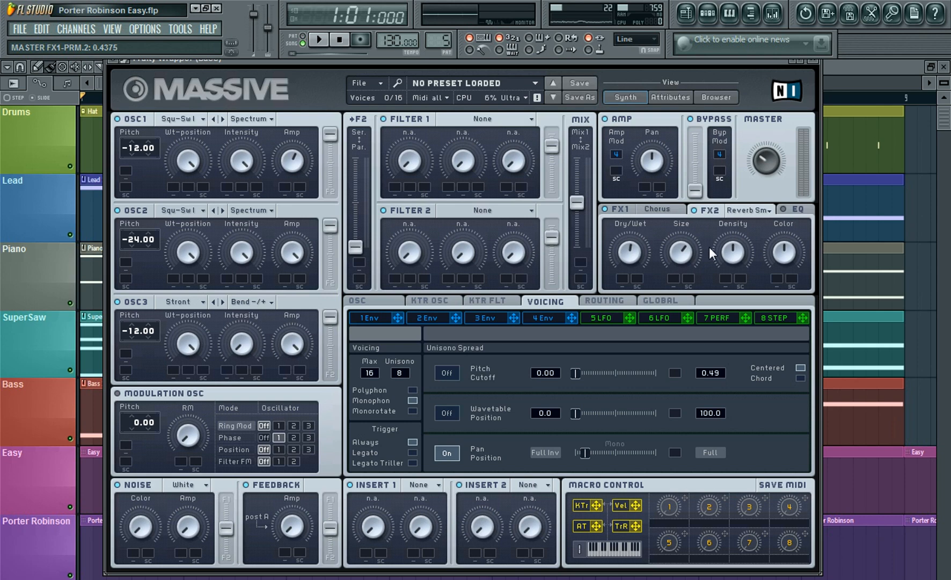
click(785, 210)
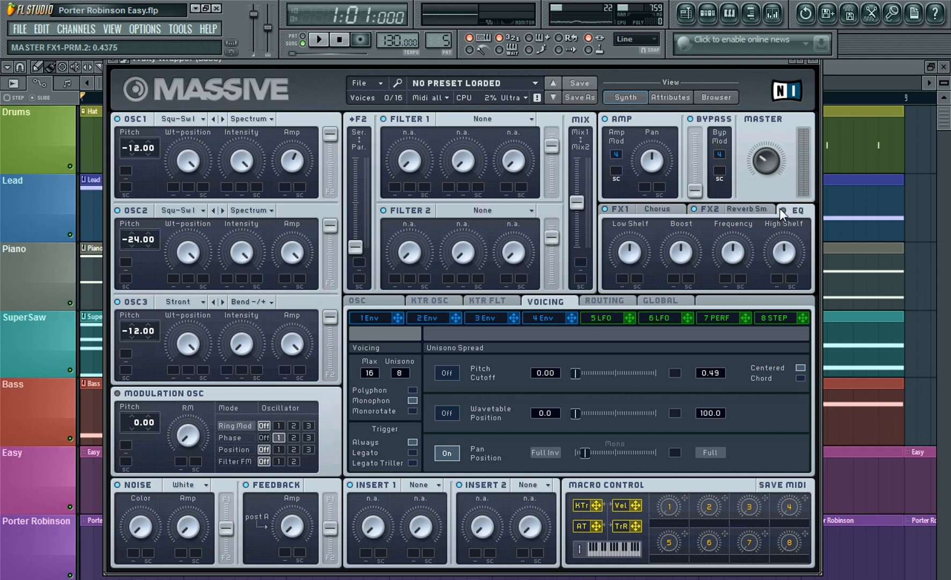
click(757, 209)
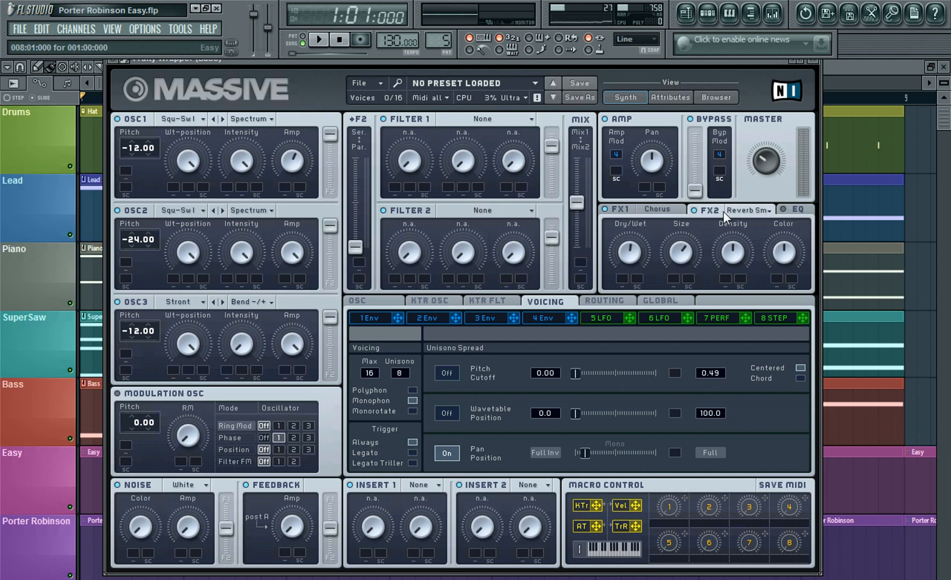
Close the Bass patch and its channel settings, and bring the Bass mixer track into full view
click(805, 62)
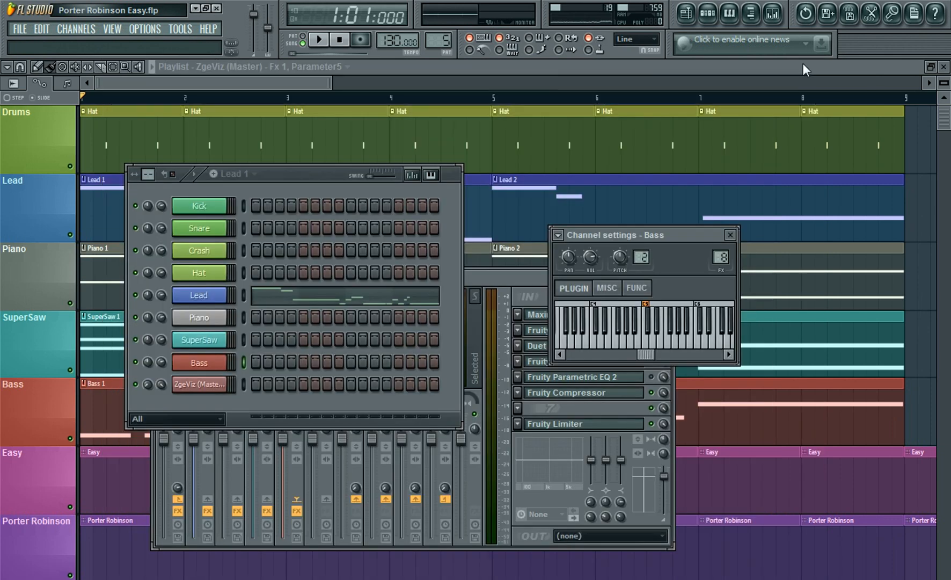
click(730, 235)
drag(523, 278, 554, 229)
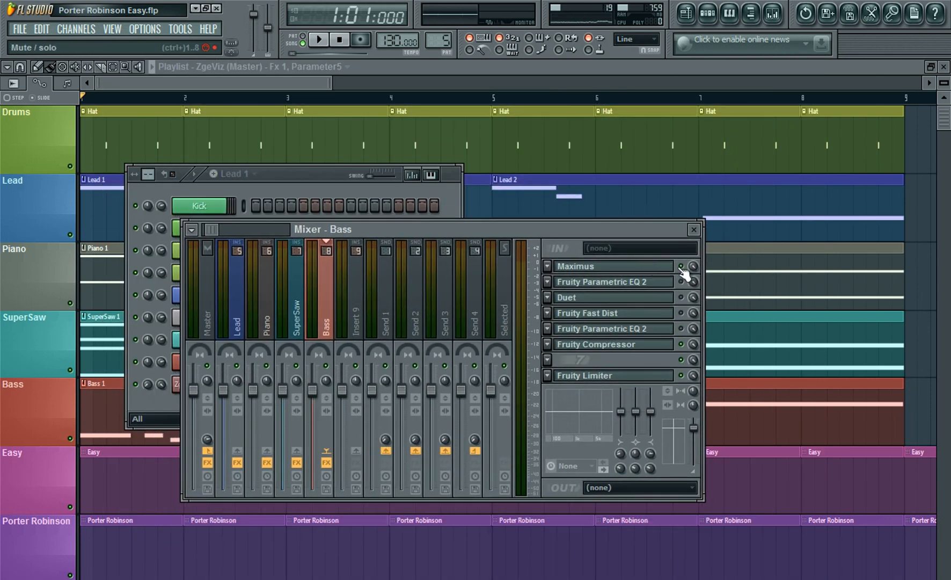
Enable Maximus on the Bass mixer track and examine its Mid band curve and compression settings
click(671, 280)
click(663, 267)
click(660, 266)
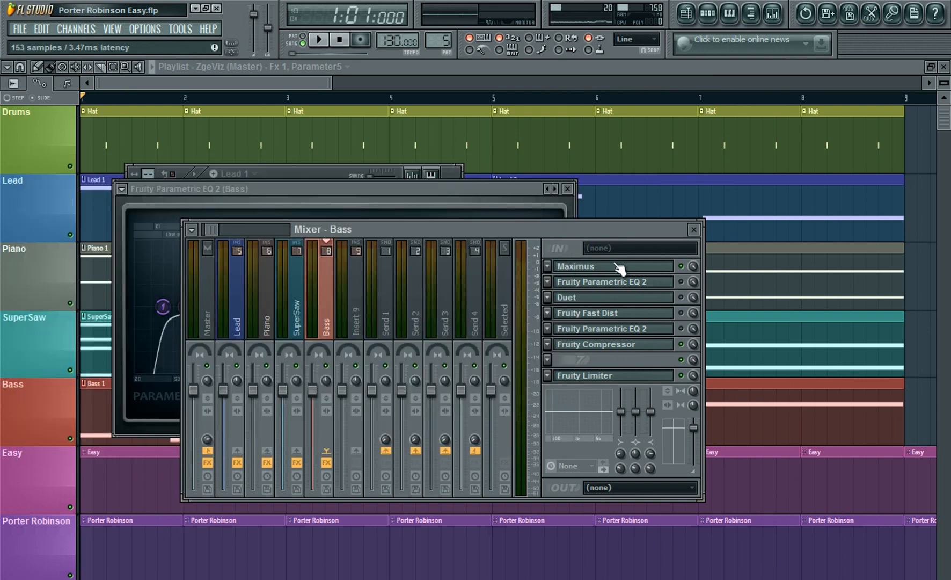
click(640, 267)
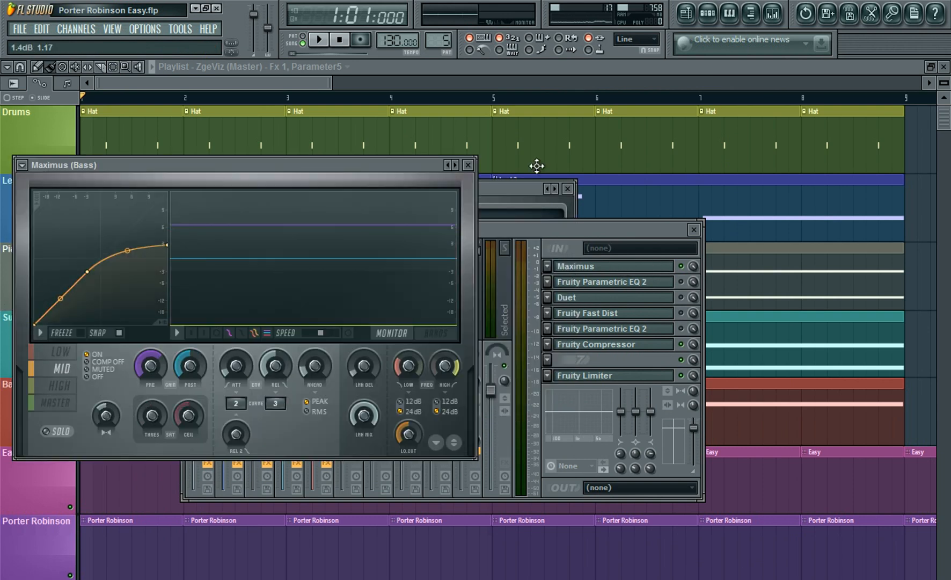
click(469, 165)
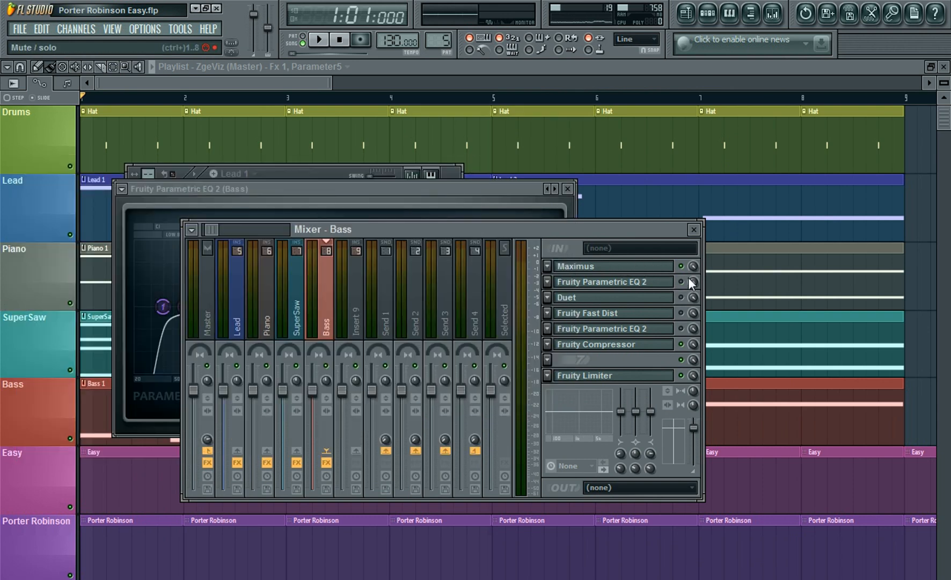
Enable the Bass track's first Fruity Parametric EQ 2 and set band 7 to Low pass with Steep 8 order
click(656, 283)
click(656, 283)
drag(391, 182, 473, 192)
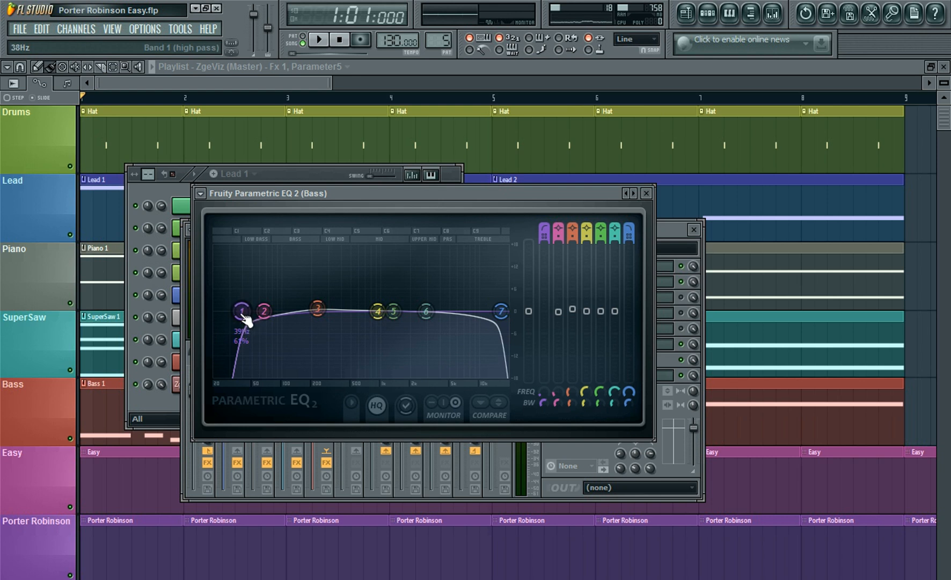
right_click(499, 312)
mouse_move(531, 352)
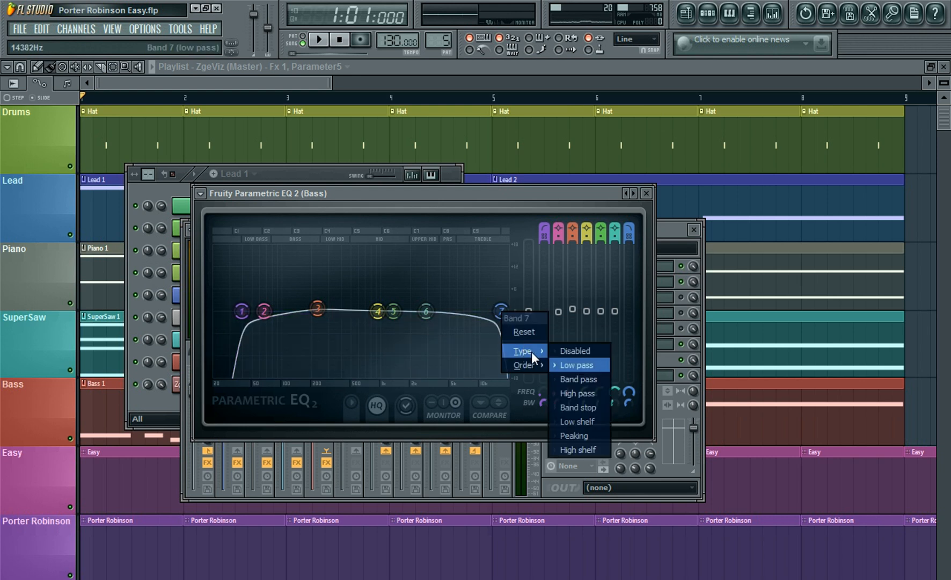
click(577, 365)
right_click(502, 310)
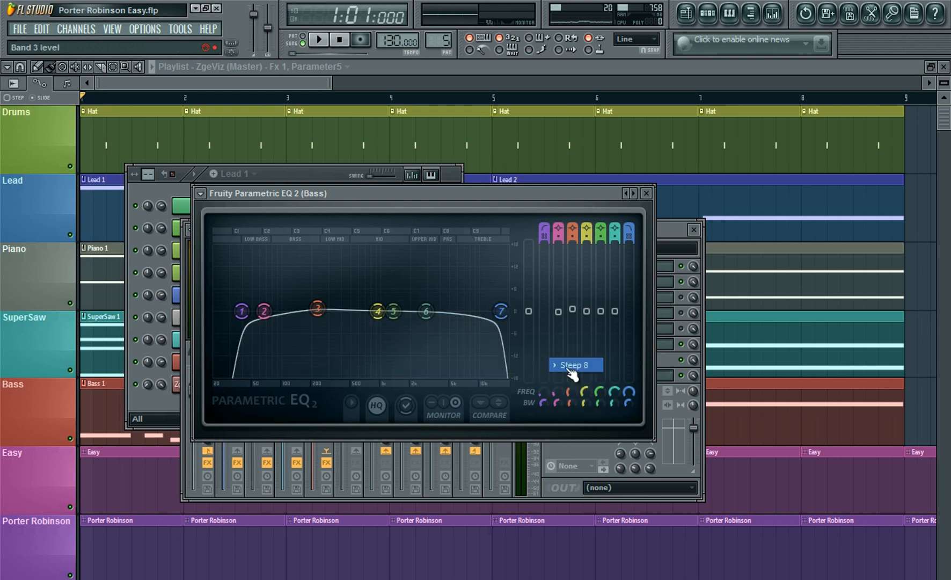
click(569, 365)
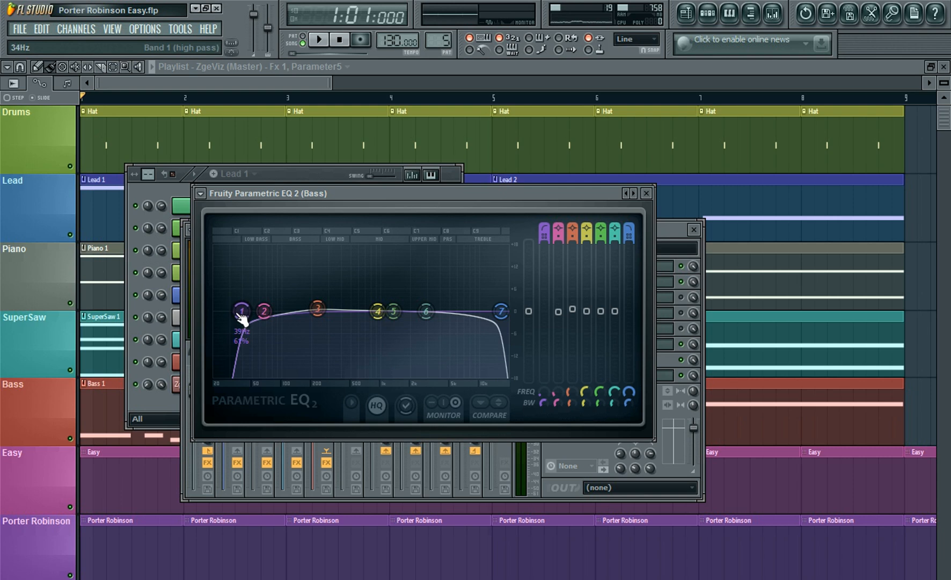
click(646, 193)
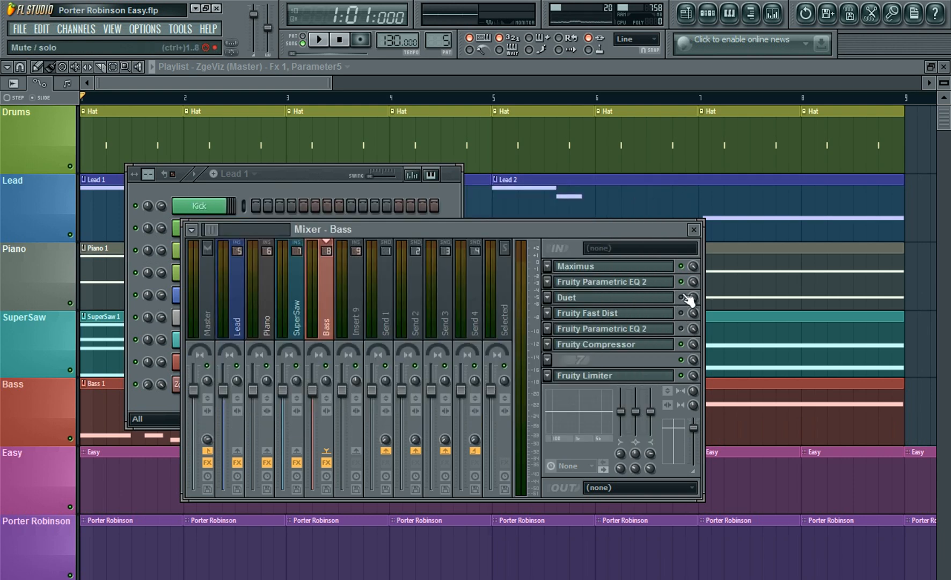
Enable Duet on the Bass track and examine the pitch, pan, delay, feedback and gain of both voices
click(668, 298)
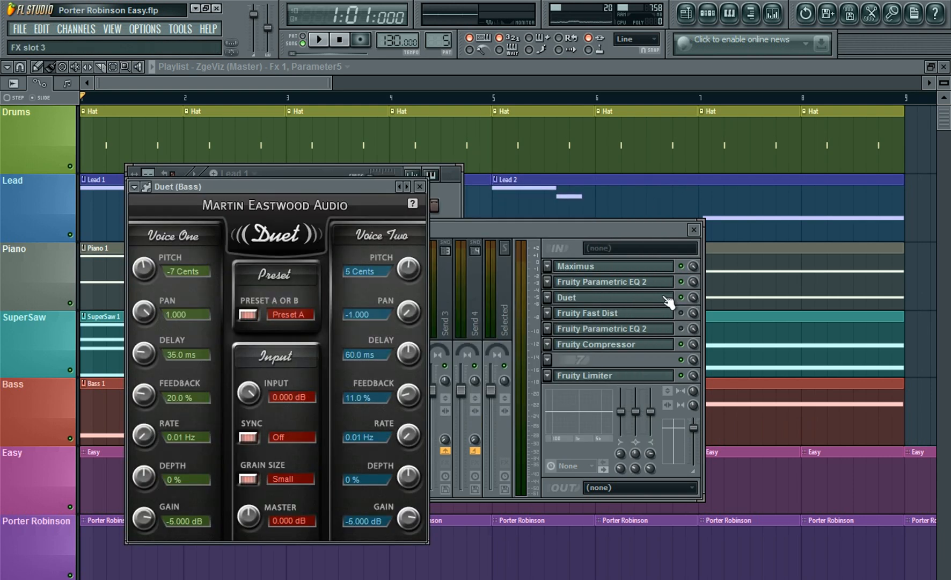
drag(308, 185, 384, 183)
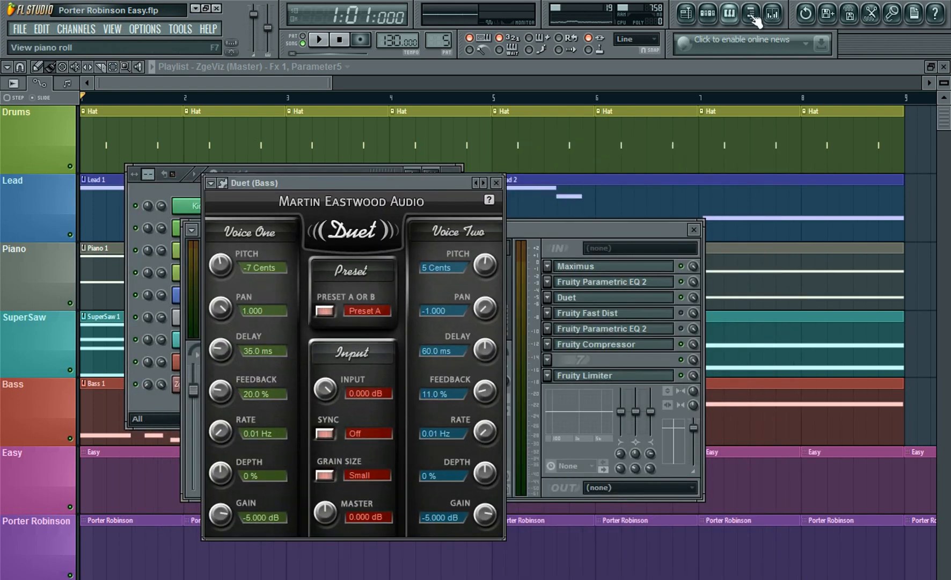
click(772, 13)
click(294, 283)
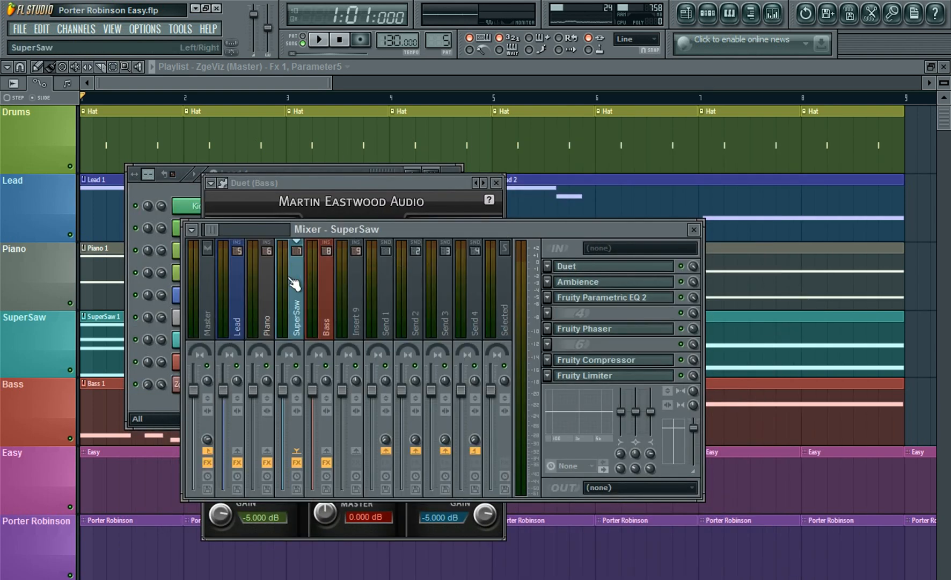
click(322, 289)
click(373, 189)
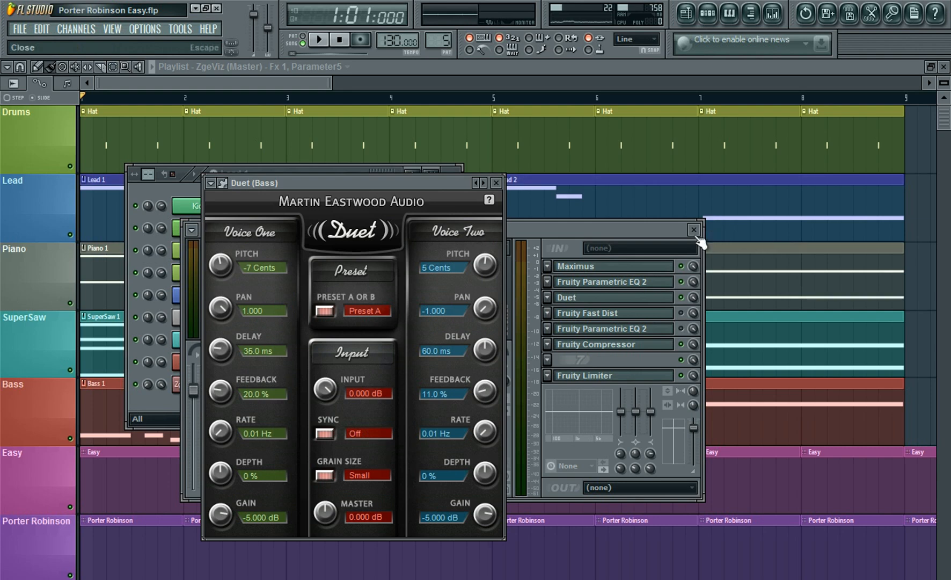
click(693, 231)
drag(383, 182, 620, 118)
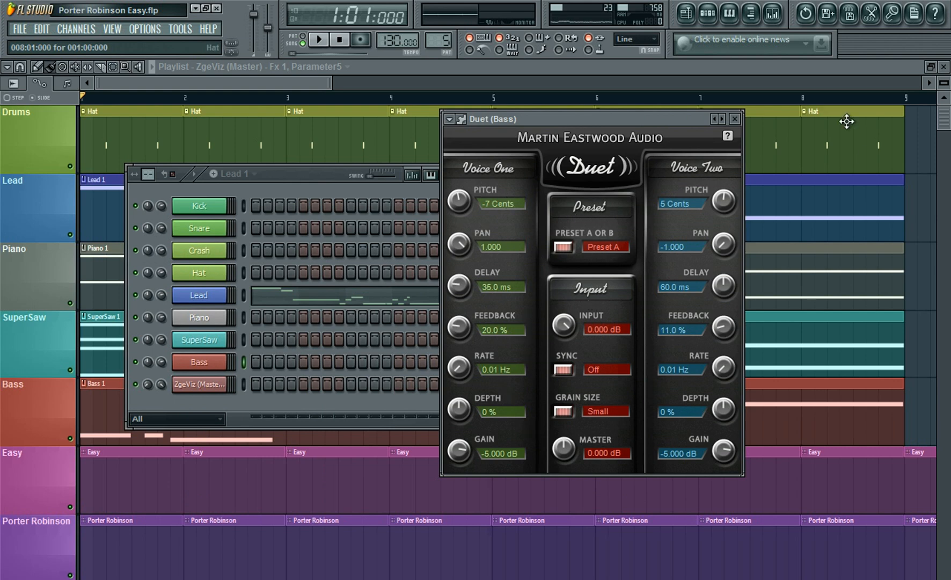
click(735, 118)
Enable Fruity Fast Dist on the Bass mixer track and load its warmth preset
click(772, 13)
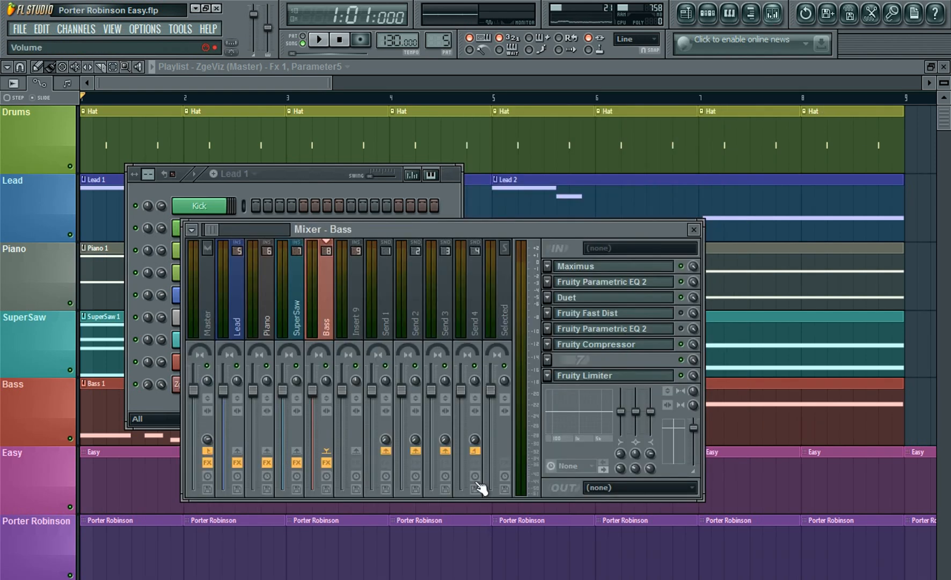
click(658, 313)
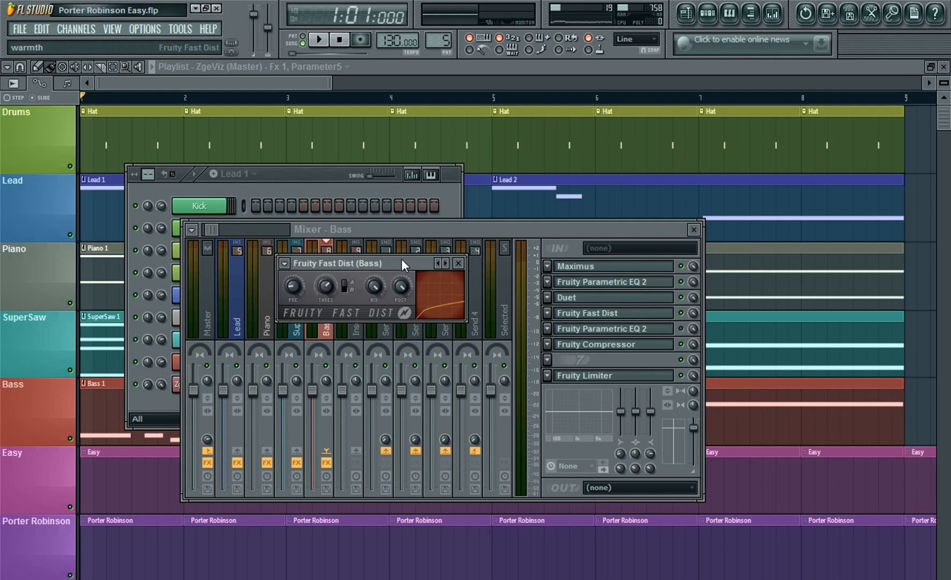
drag(401, 259, 448, 329)
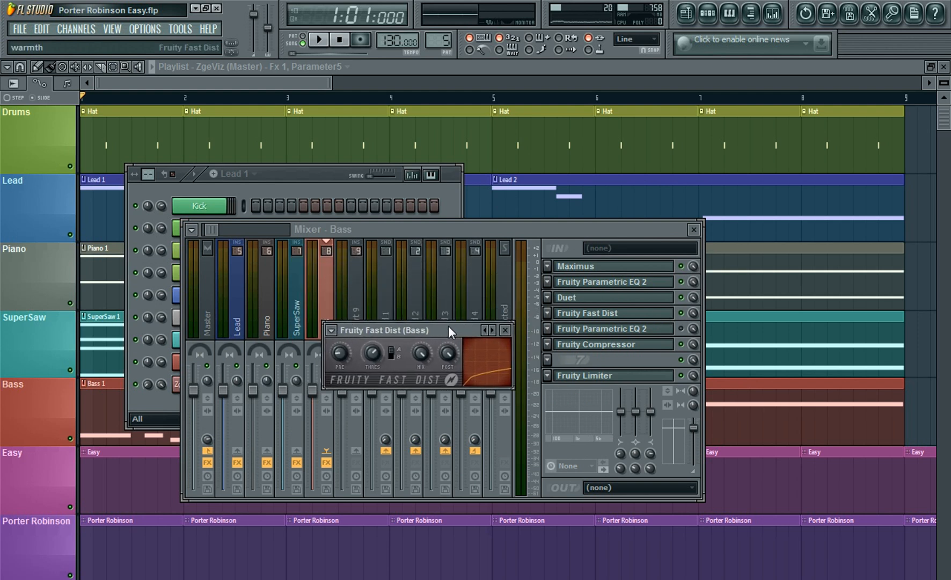
click(331, 330)
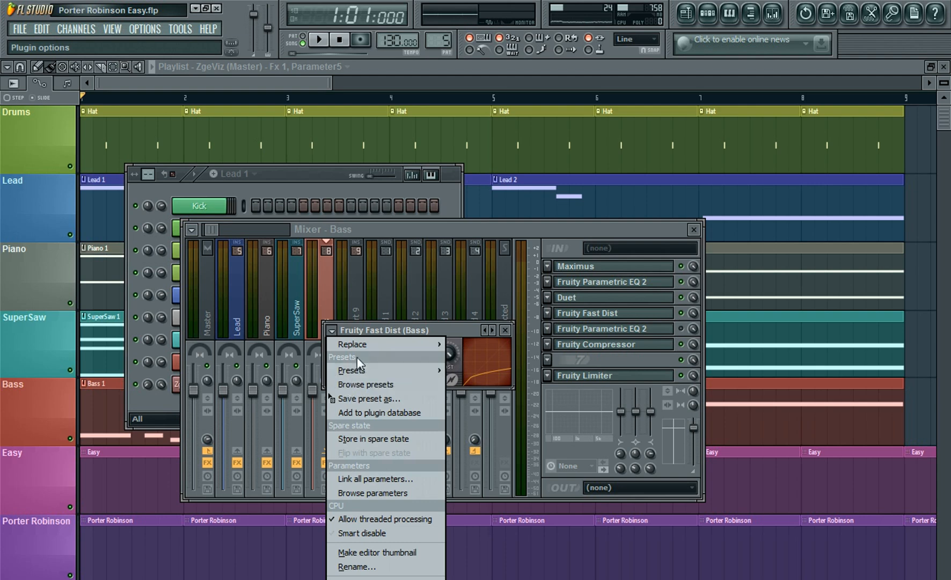
mouse_move(360, 371)
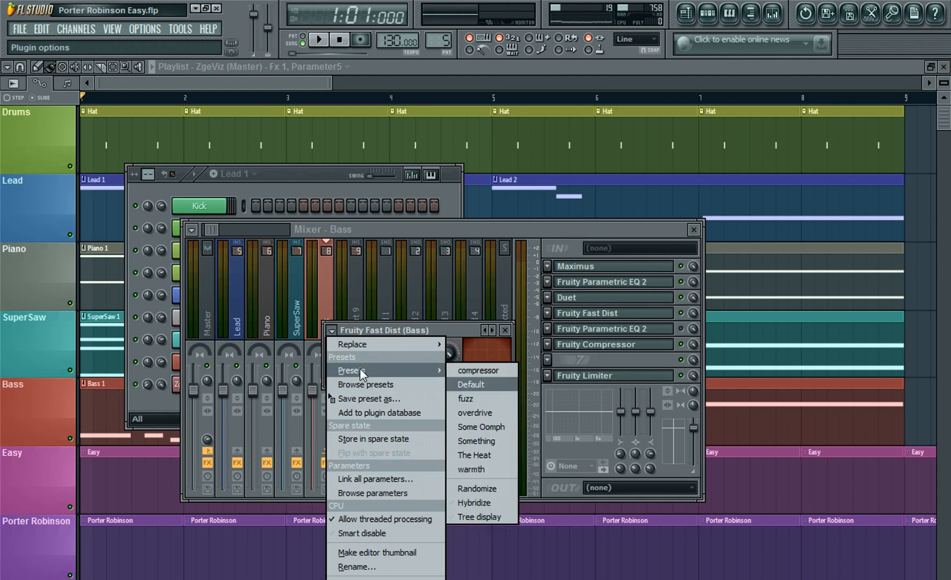
click(483, 467)
drag(454, 332, 450, 297)
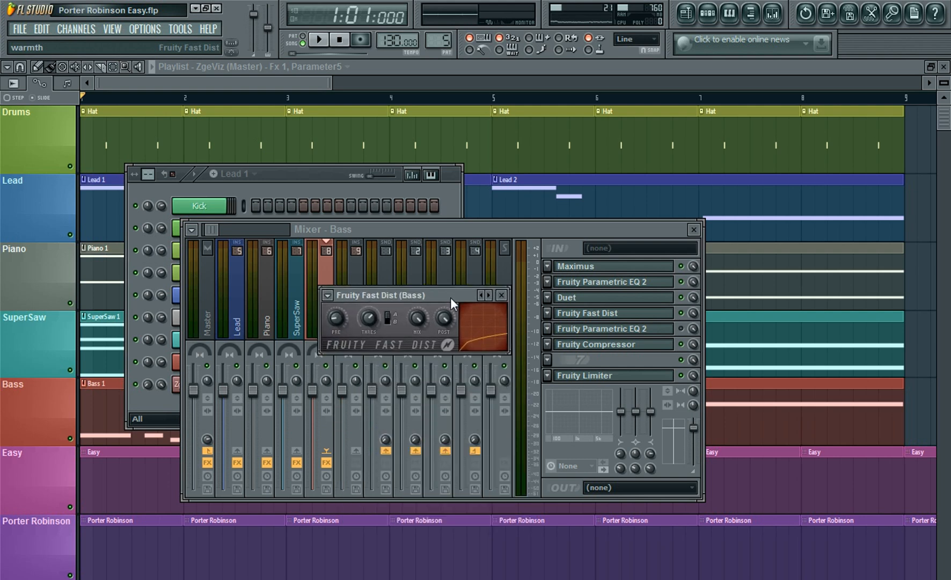
click(502, 295)
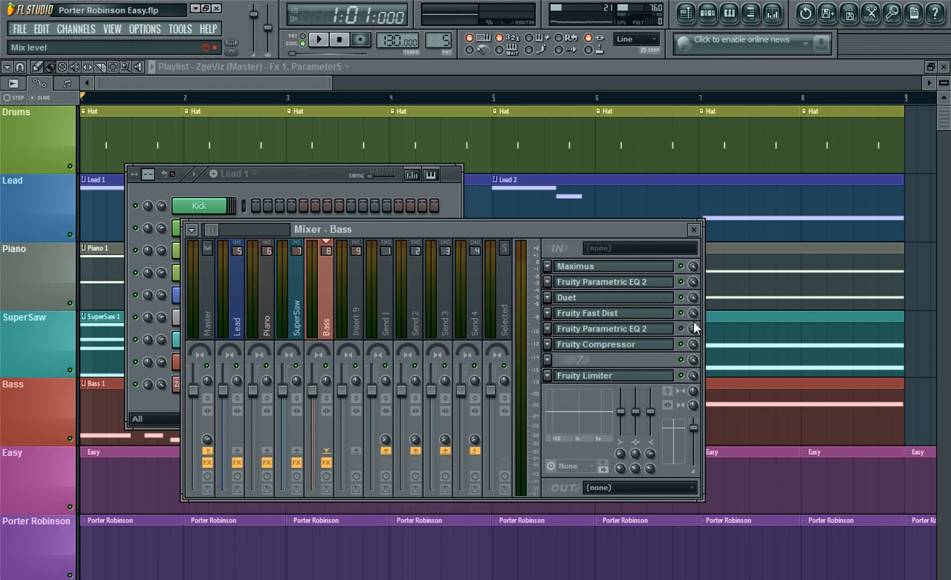
Enable the Bass track's second Fruity Parametric EQ 2 and examine its band positions and levels
click(664, 331)
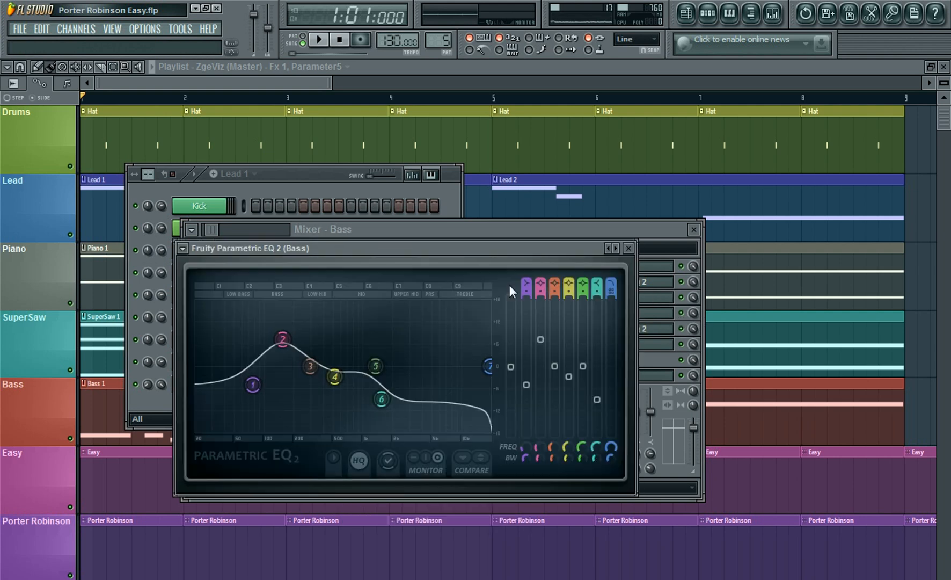
drag(508, 246, 560, 245)
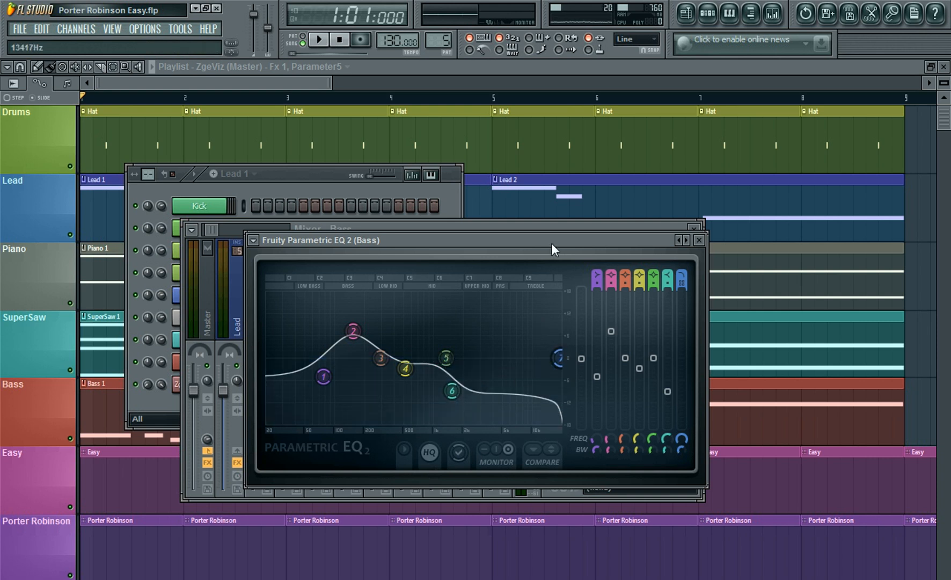
drag(546, 239, 605, 185)
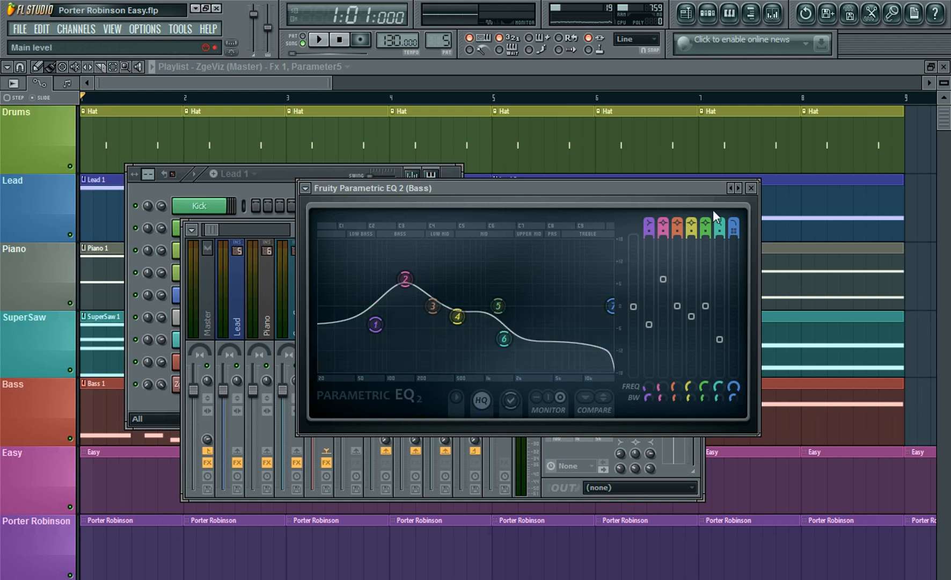
drag(719, 186, 702, 187)
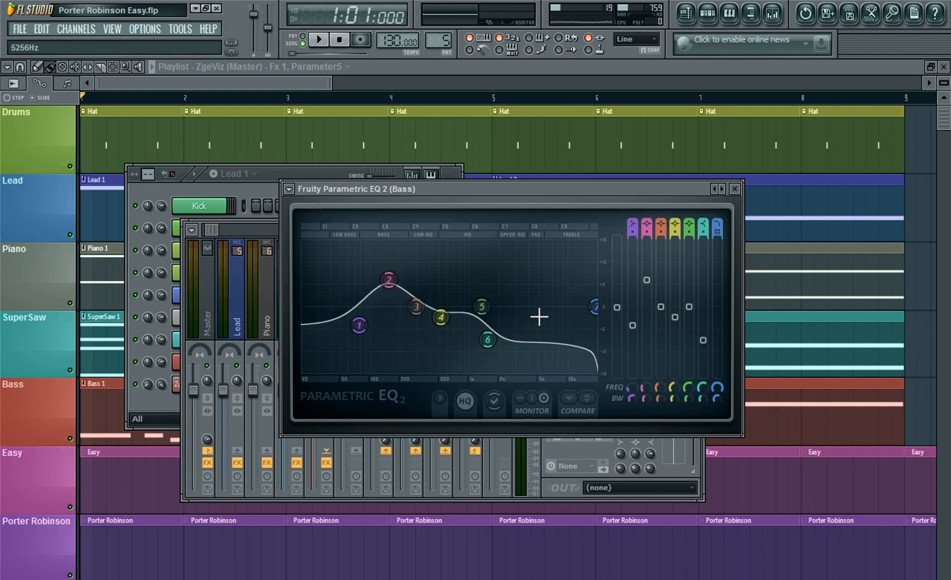
click(733, 190)
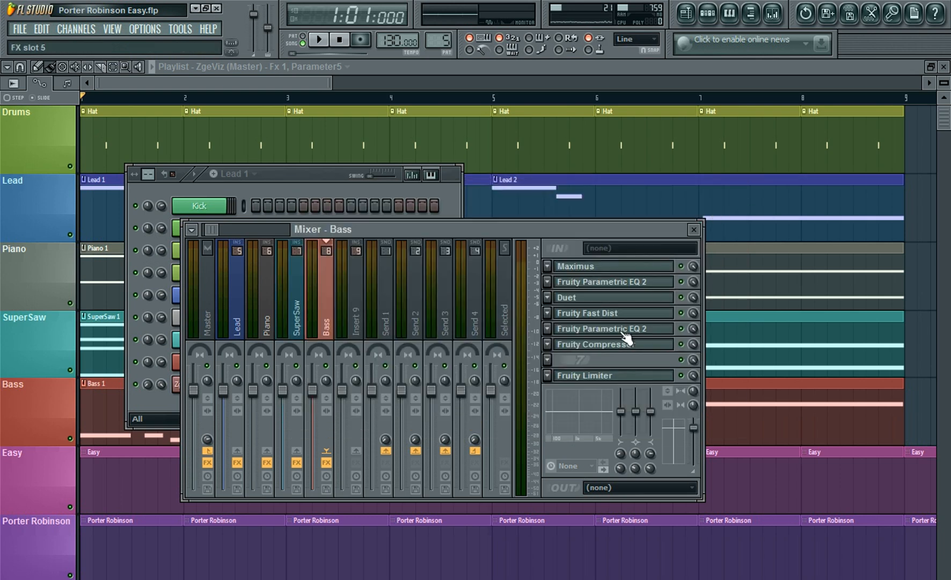
Examine the Bass track's Fruity Compressor threshold, ratio, gain, attack, release and type
click(662, 349)
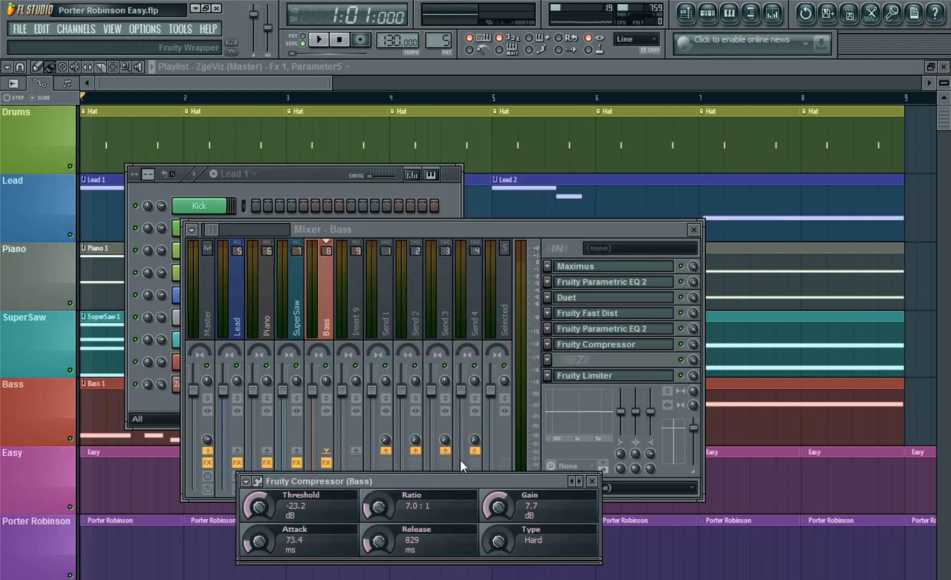
drag(461, 479, 469, 172)
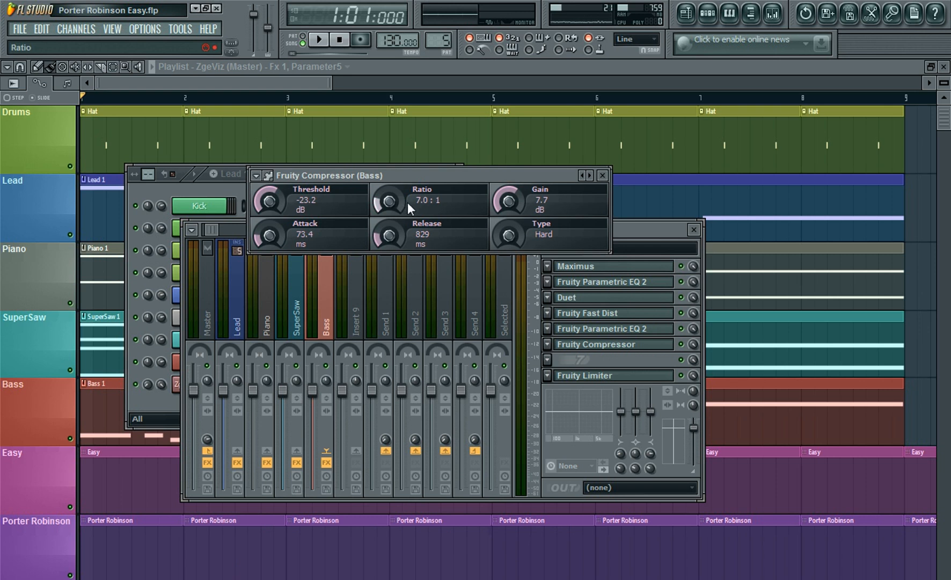
drag(446, 175, 405, 173)
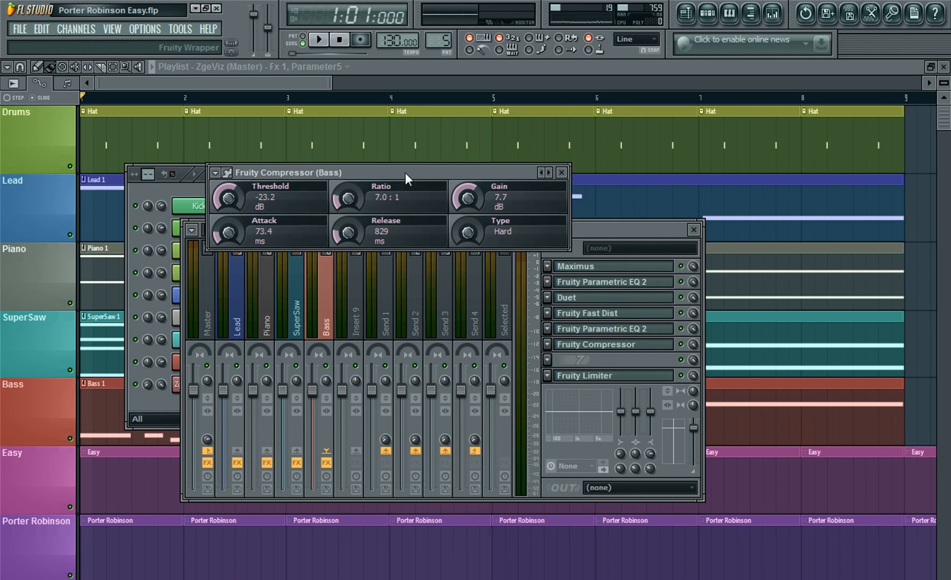
click(561, 172)
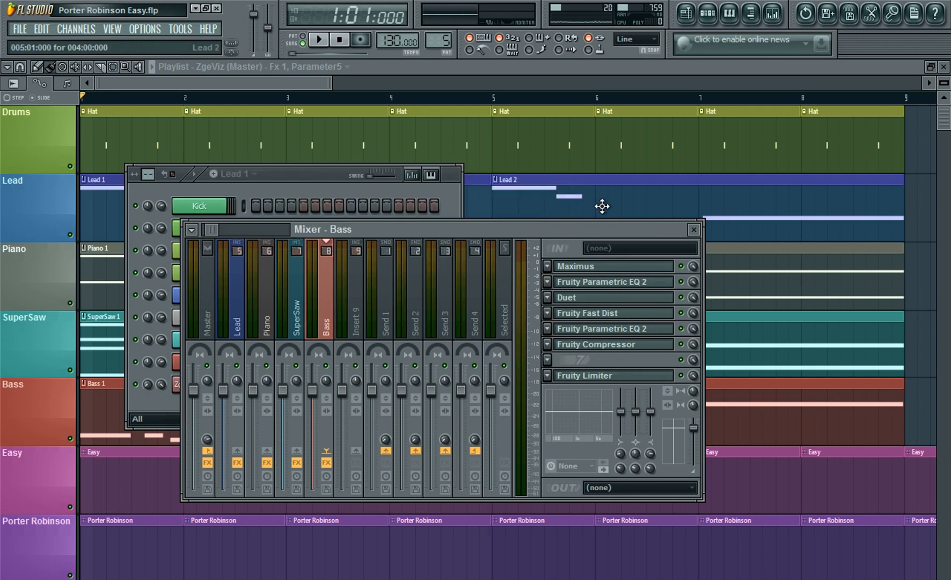
Examine the Bass track's Fruity Limiter, viewing both its compressor and limiter settings
click(628, 377)
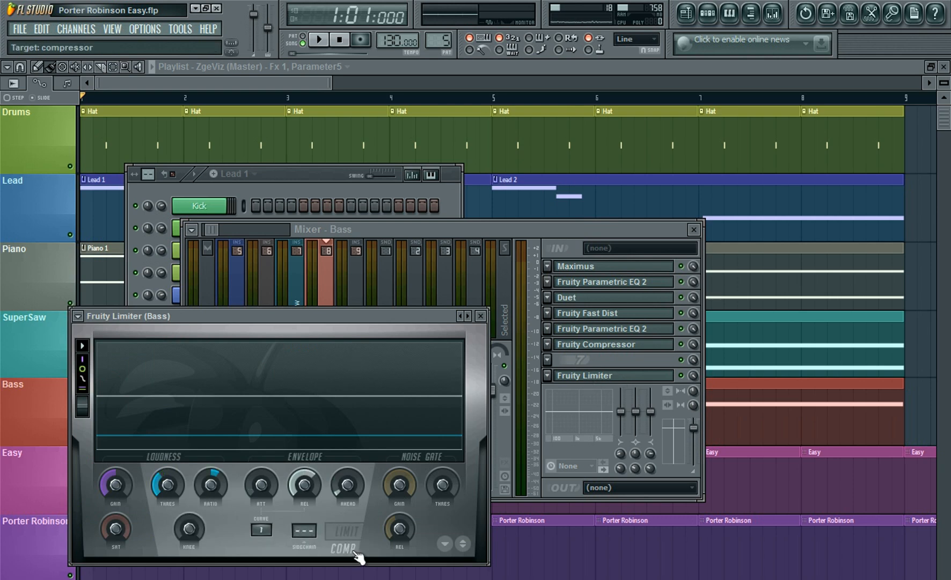
drag(341, 320, 427, 310)
click(432, 519)
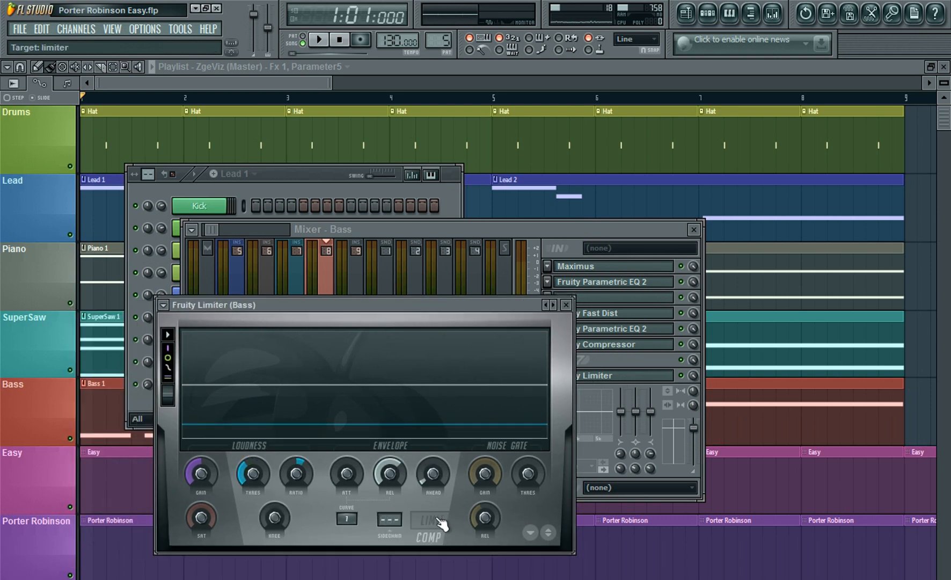
drag(512, 305, 527, 282)
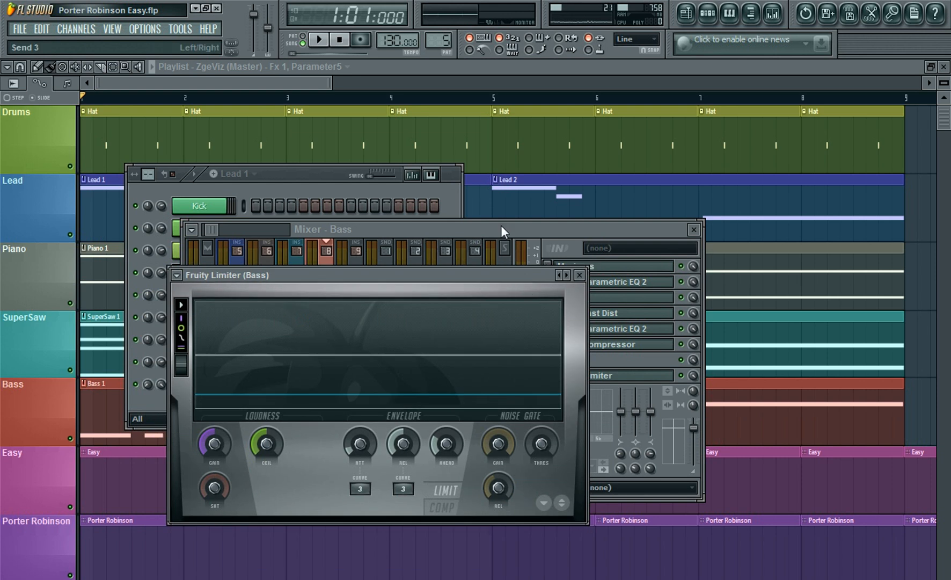
click(579, 275)
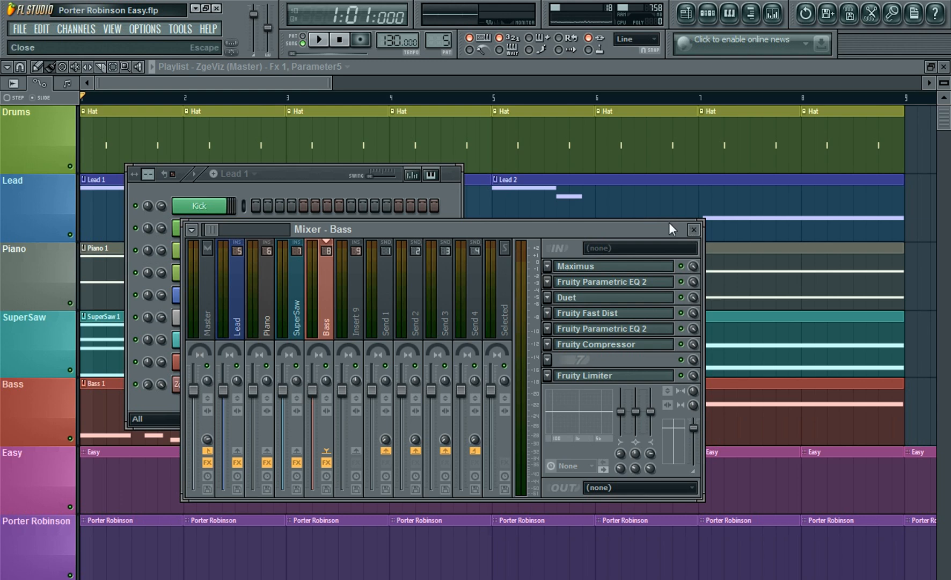
Close the mixer, move the channel rack clear of the playlist's first bars, and switch to the Piano 1 pattern
drag(302, 175, 298, 117)
click(693, 229)
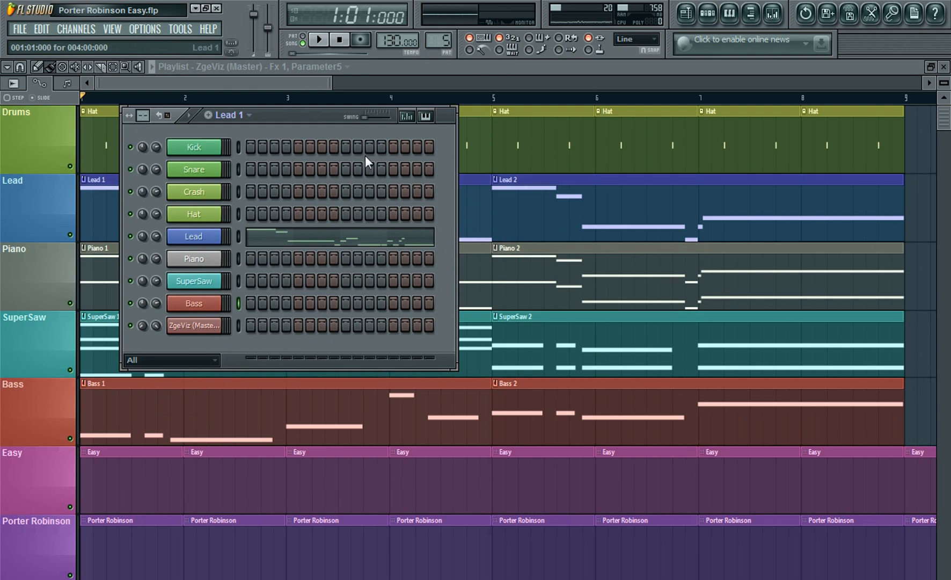
drag(272, 120, 611, 253)
click(577, 254)
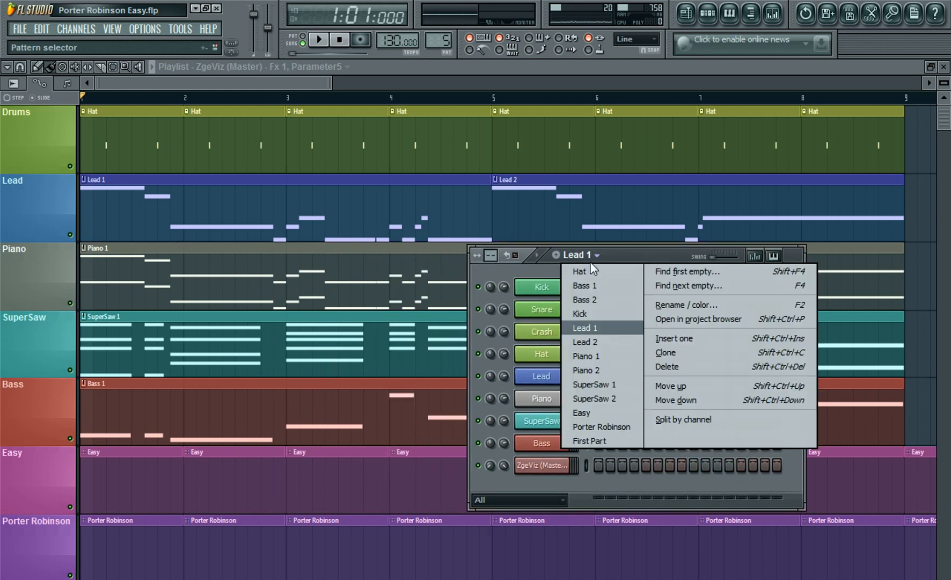
click(592, 354)
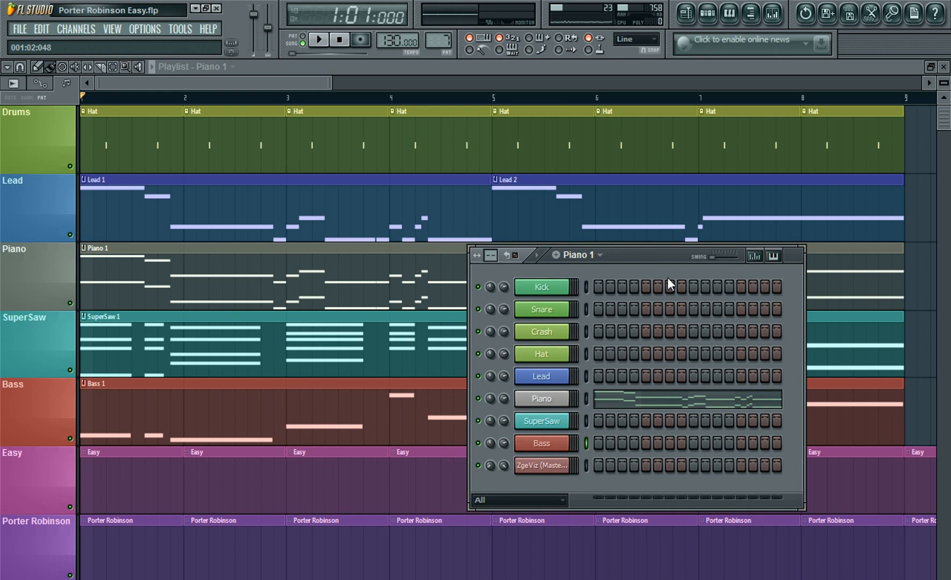
Reopen the mixer on the Piano track and examine its Maximus mid-band curve and settings
click(772, 14)
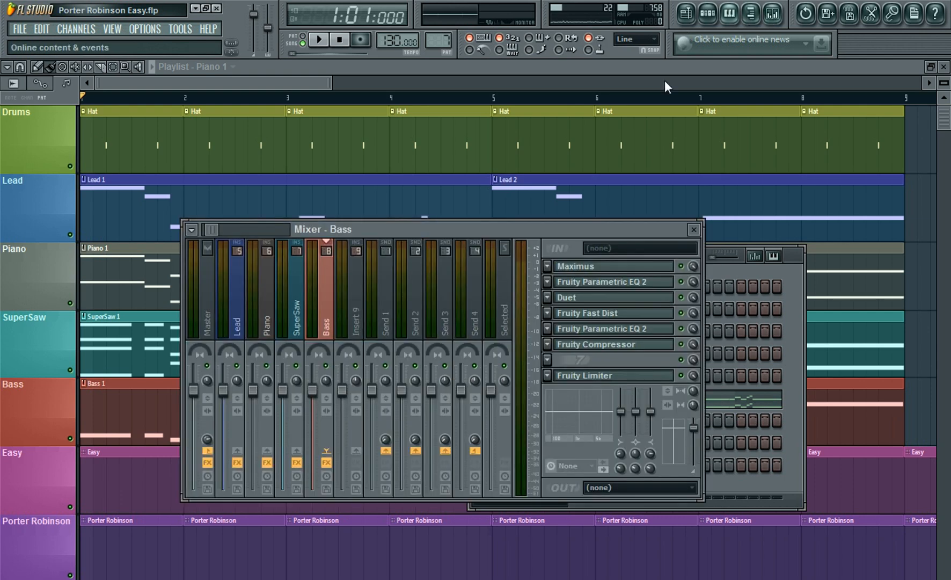
click(278, 313)
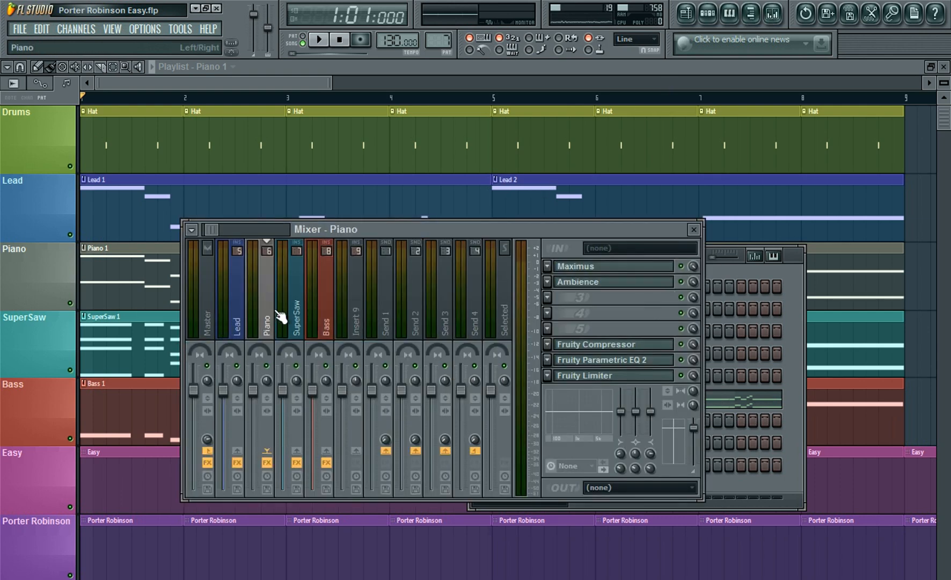
click(658, 266)
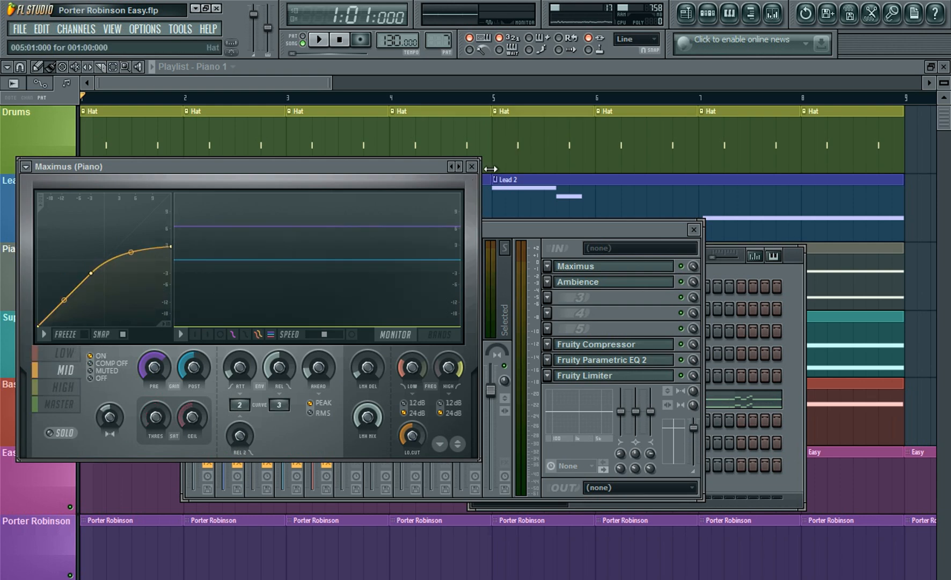
click(472, 167)
Examine the Piano track's Ambience reverb gating, decay, shape, EQ, damping and dry/wet settings
click(579, 281)
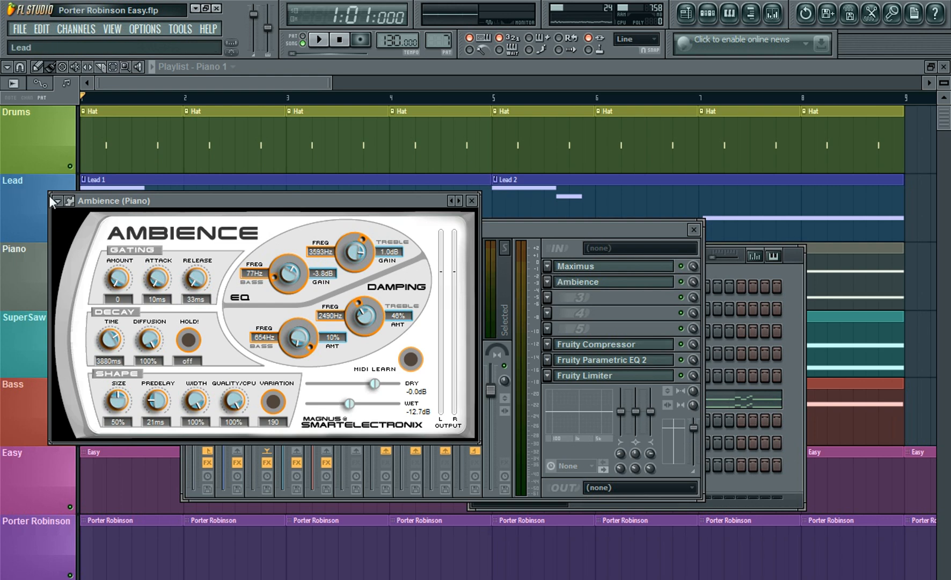
drag(291, 229, 317, 216)
click(580, 282)
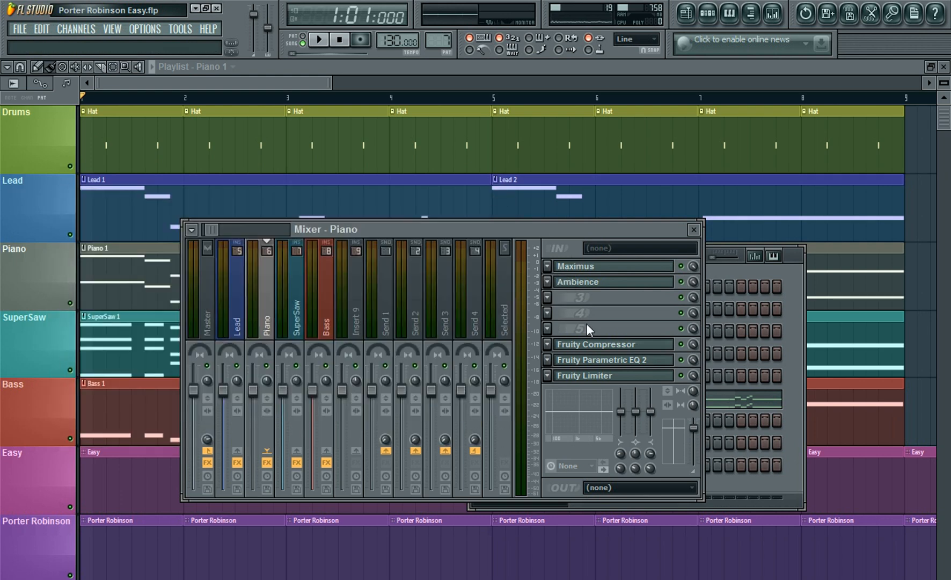
Examine the Piano track's Fruity Parametric EQ 2 band frequencies, levels and widths
click(642, 363)
drag(511, 321, 444, 257)
mouse_move(394, 334)
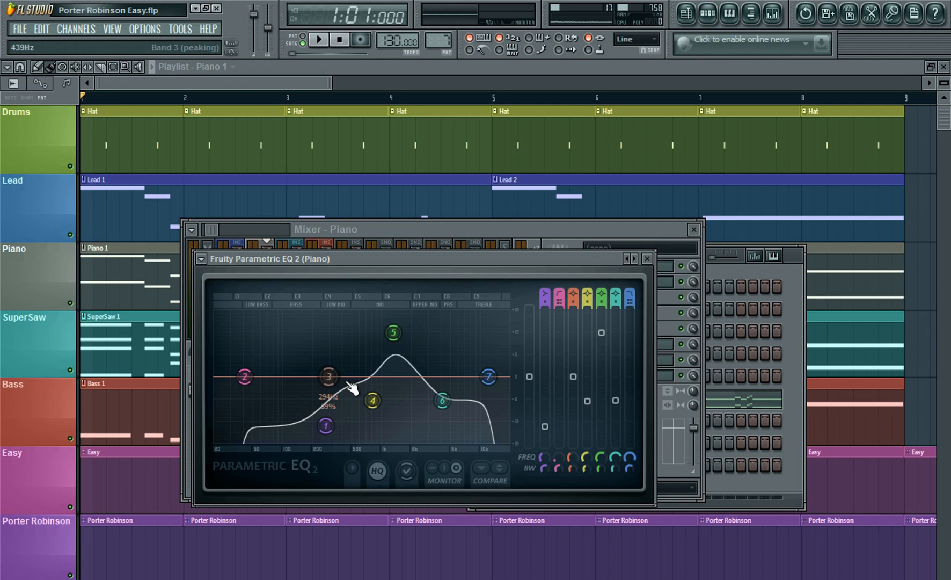
drag(545, 262, 536, 201)
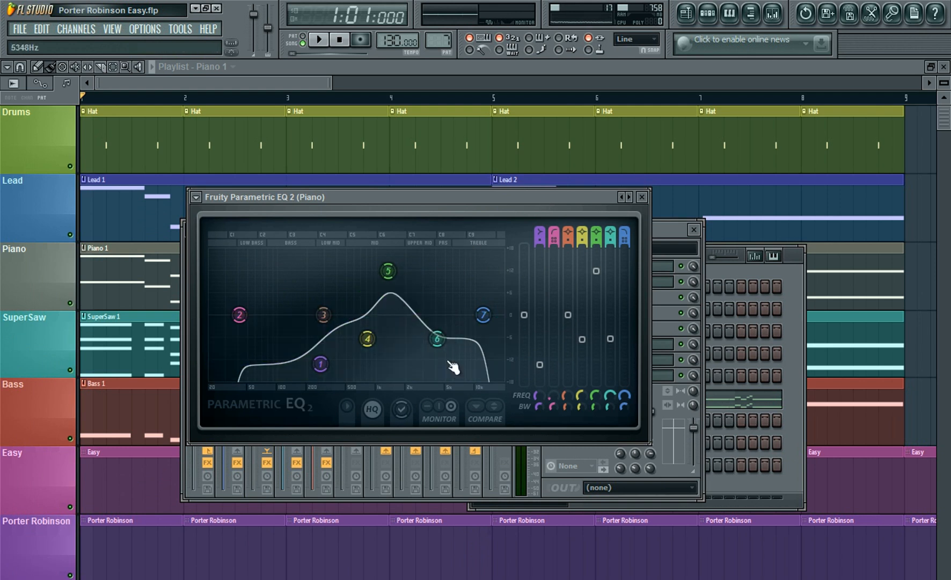
drag(578, 202, 585, 232)
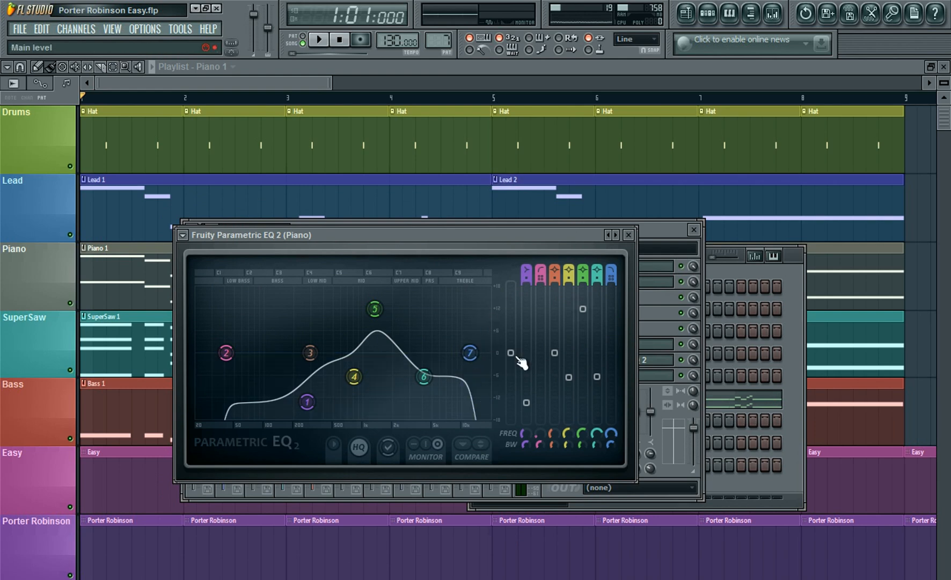
drag(539, 234, 529, 263)
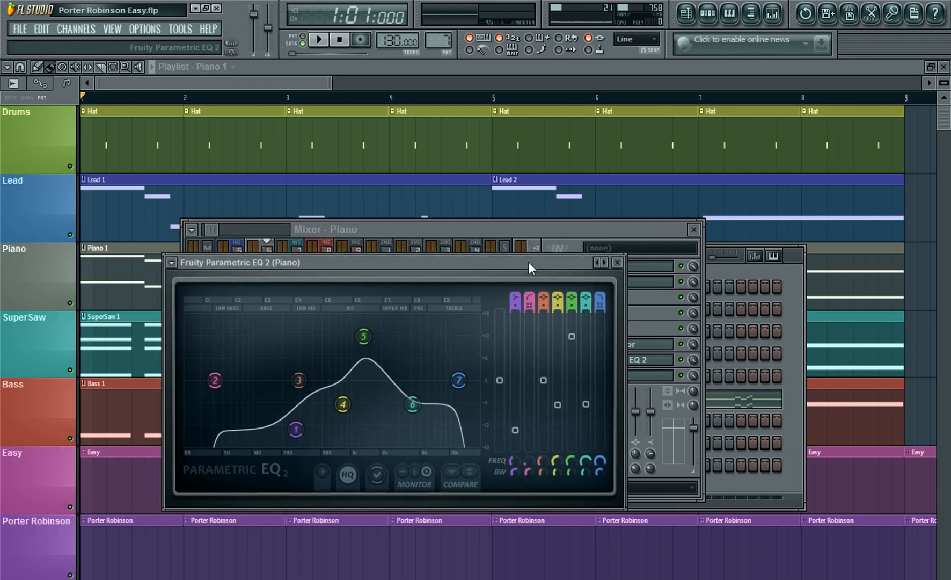
click(616, 262)
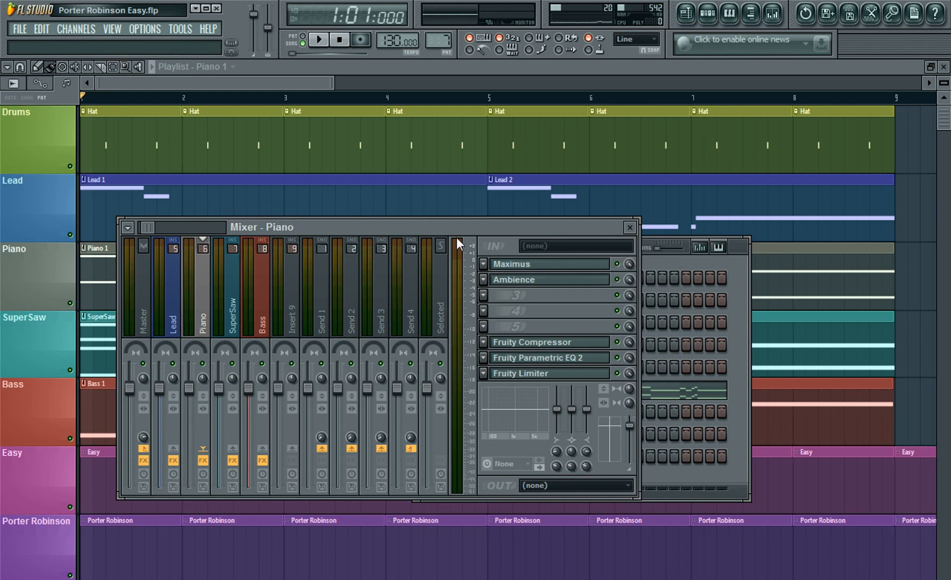